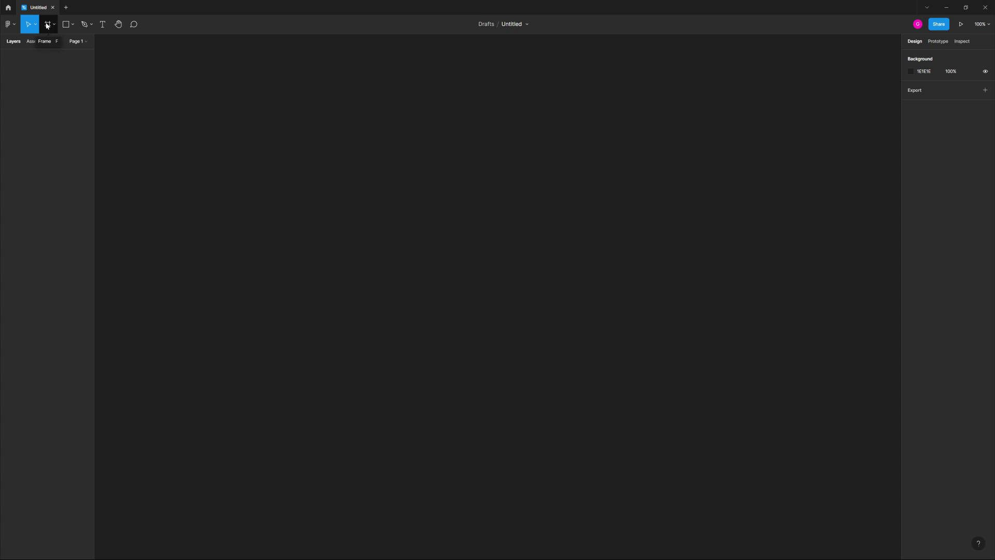
# Switch to the Frame tool to start a desktop frame.
pyautogui.click(47, 25)
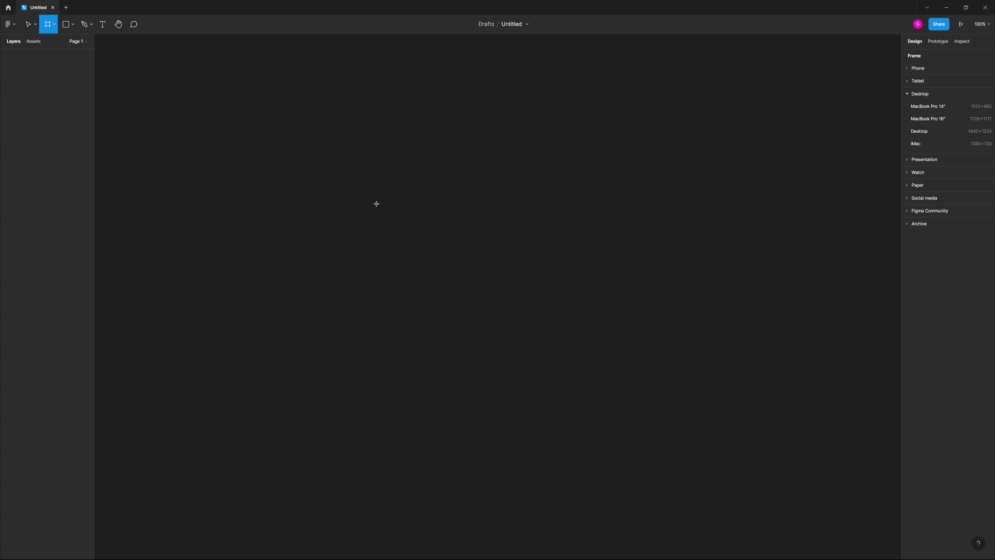
# Add a 1440×1024 Desktop frame and shrink it to about 1193×728.
pyautogui.click(931, 133)
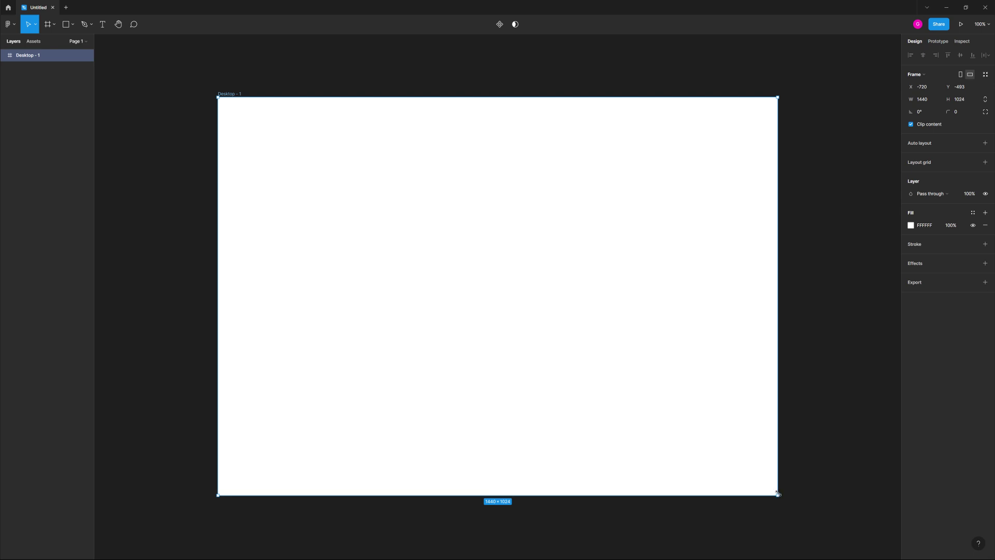
pyautogui.moveTo(773, 493); pyautogui.dragTo(681, 380)
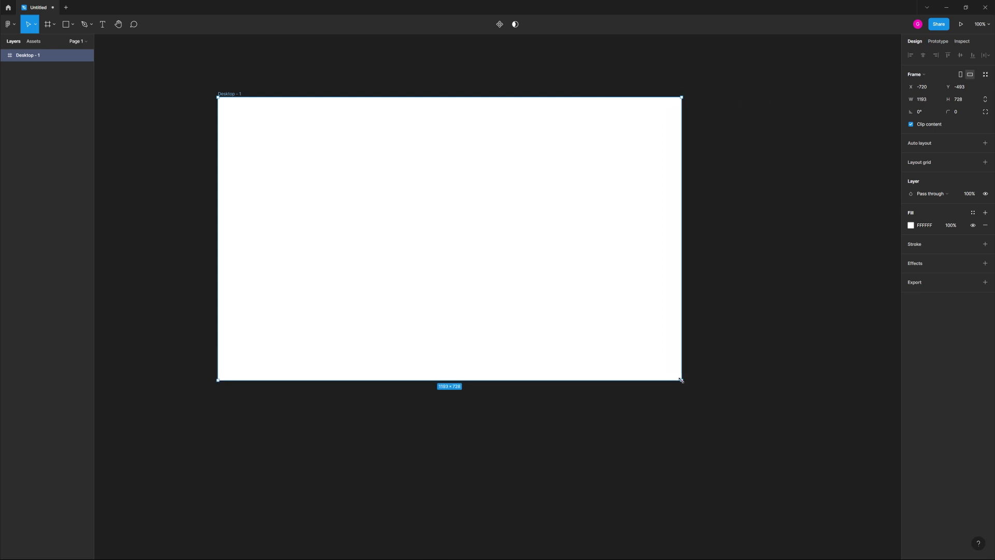
# Give the frame a soft lilac fill, A1A5CA.
pyautogui.click(911, 225)
pyautogui.moveTo(870, 341); pyautogui.dragTo(878, 341)
pyautogui.moveTo(834, 255); pyautogui.dragTo(834, 243)
pyautogui.moveTo(876, 339); pyautogui.dragTo(873, 340)
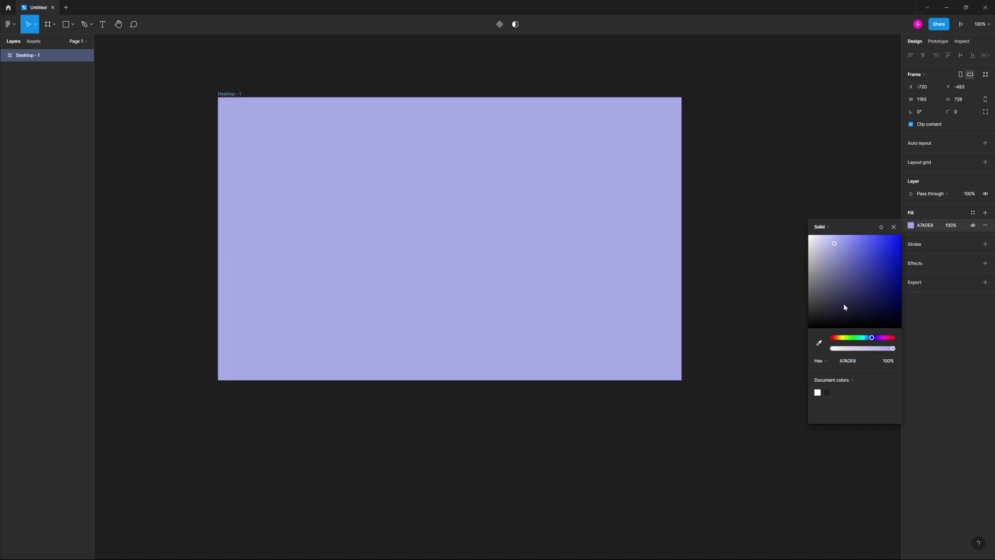
pyautogui.moveTo(835, 246); pyautogui.dragTo(828, 258)
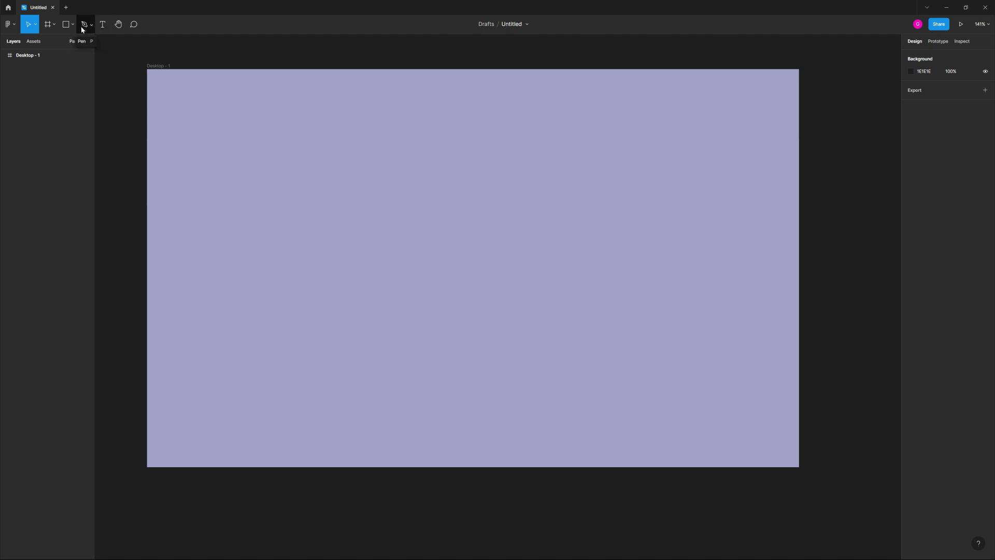
# Draw a 253×147 rectangle inside the frame and launch the Unsplash plugin for it.
pyautogui.click(65, 25)
pyautogui.moveTo(347, 156); pyautogui.dragTo(487, 239)
pyautogui.rightClick(826, 196)
pyautogui.moveTo(842, 260)
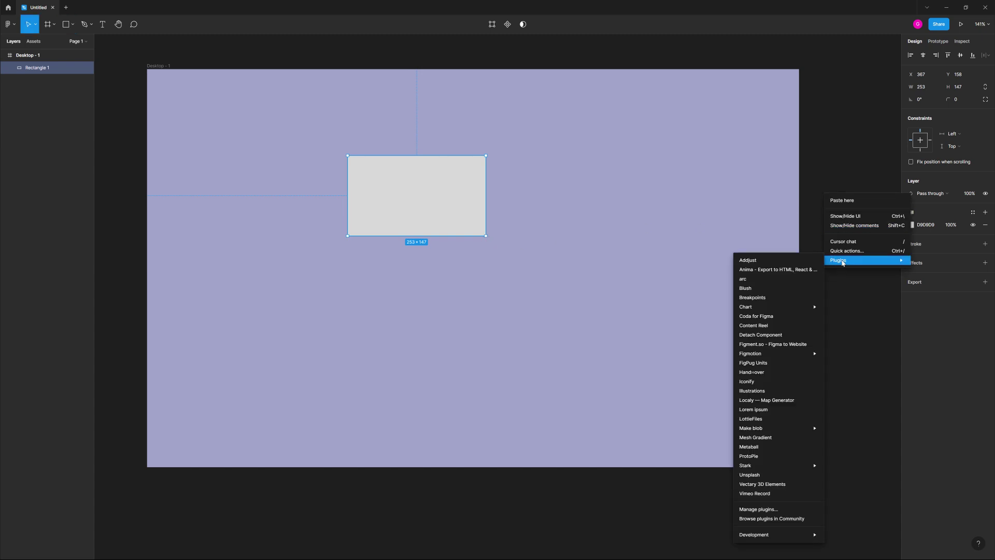
pyautogui.click(784, 478)
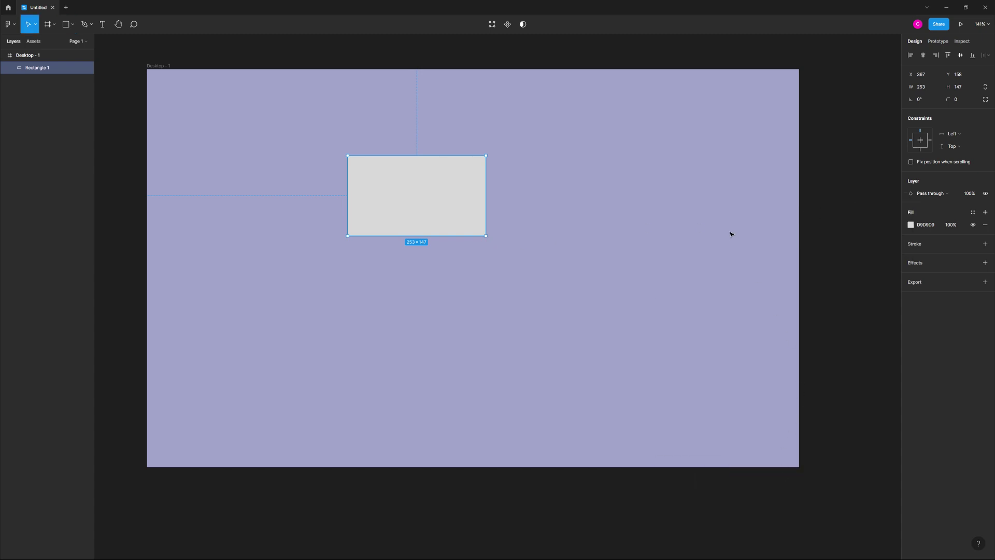
# Search Unsplash for 'mountain lion' and fill the rectangle with the lion cub photo.
pyautogui.moveTo(268, 145); pyautogui.dragTo(664, 151)
pyautogui.click(630, 184)
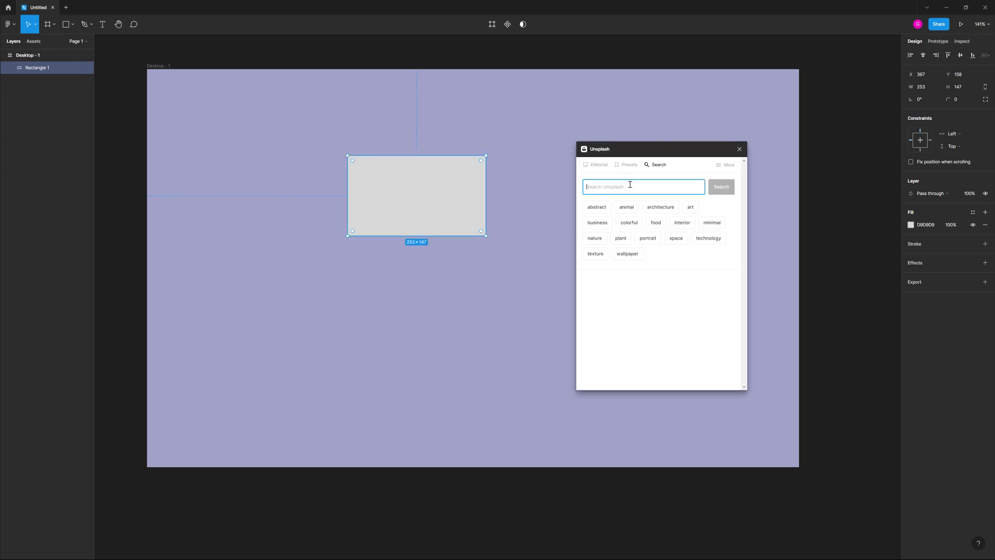
pyautogui.write('mountain lion')
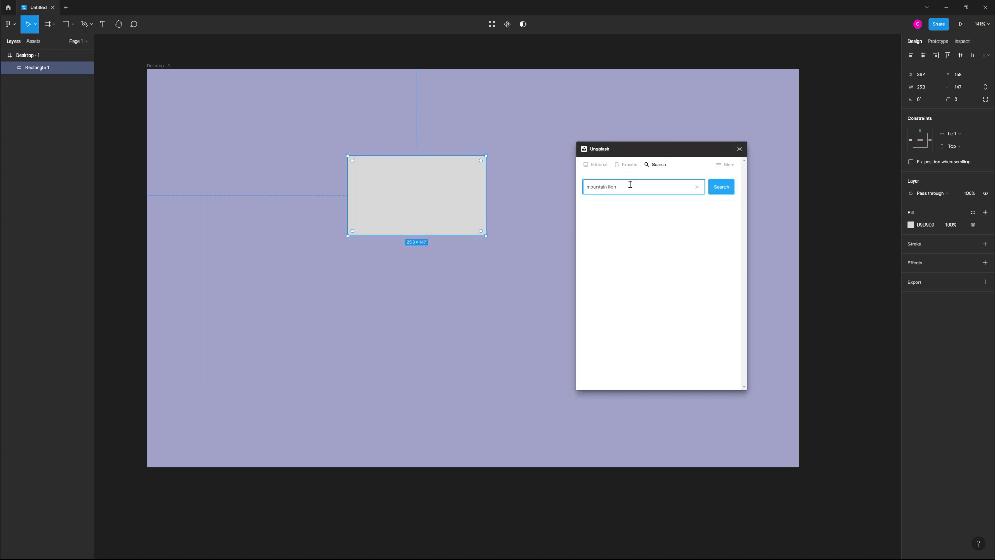
pyautogui.press('Return')
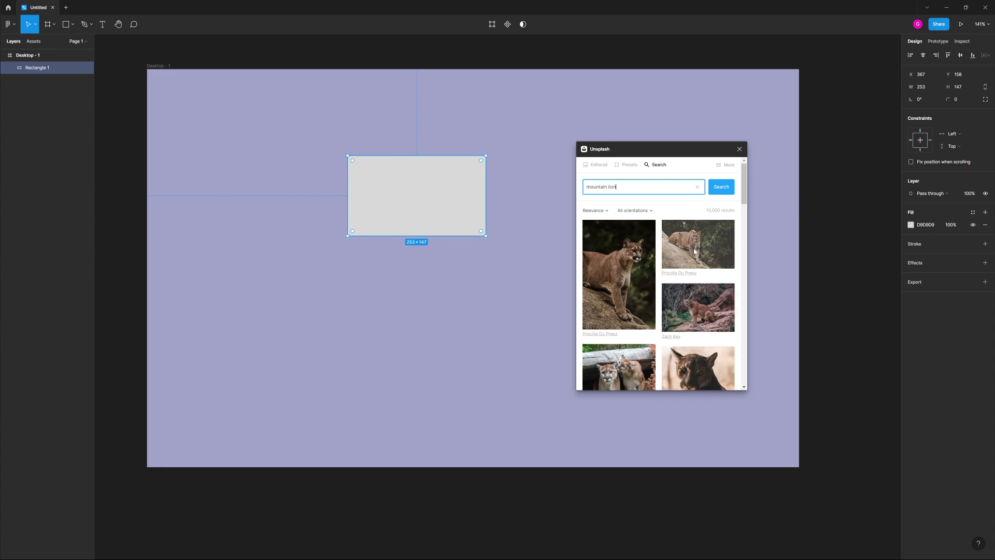
pyautogui.scroll(-5, 695, 251)
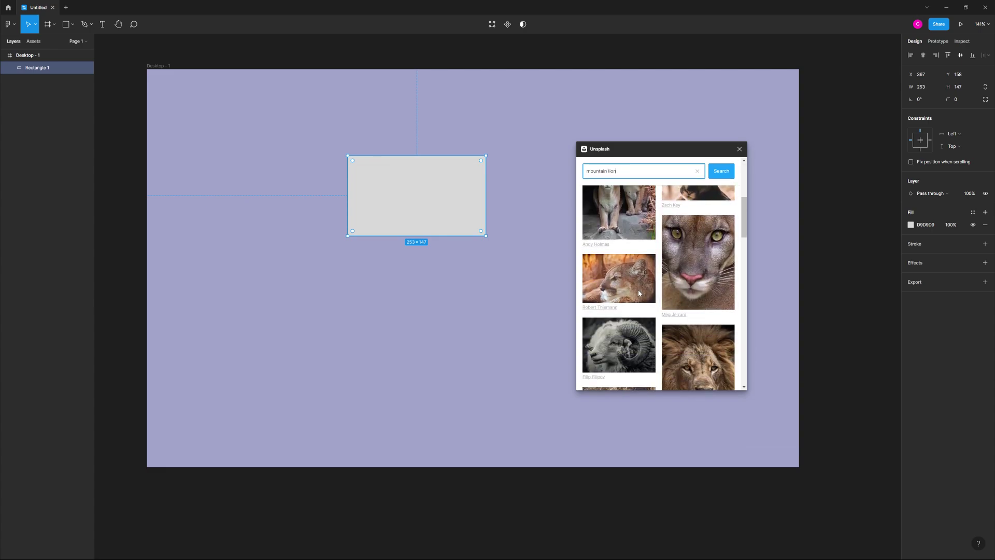
pyautogui.scroll(-3, 628, 289)
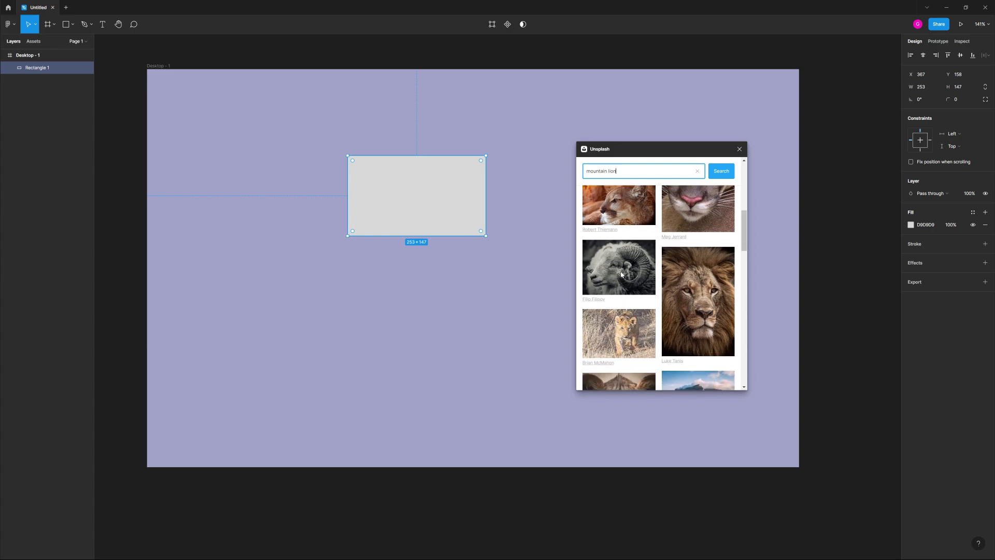
pyautogui.click(629, 334)
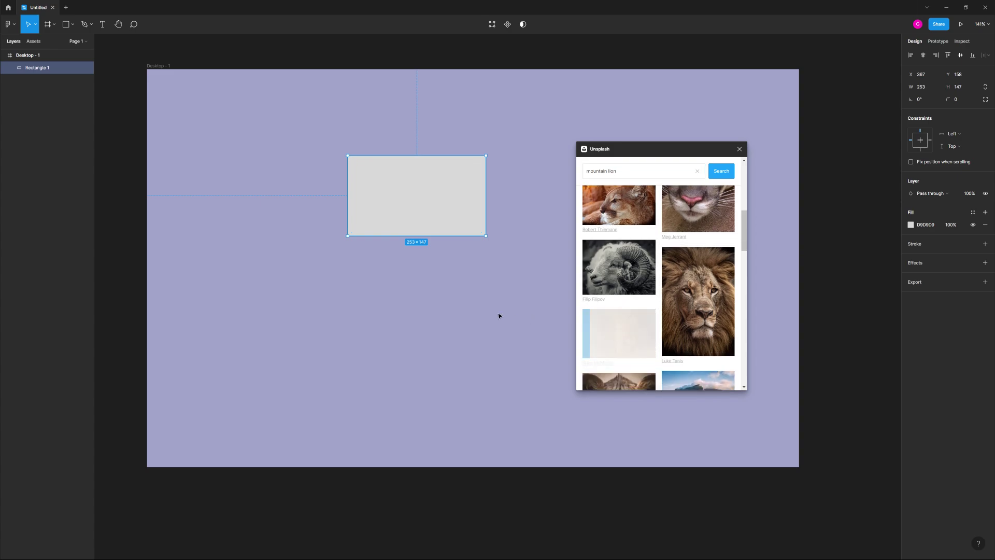
pyautogui.click(740, 148)
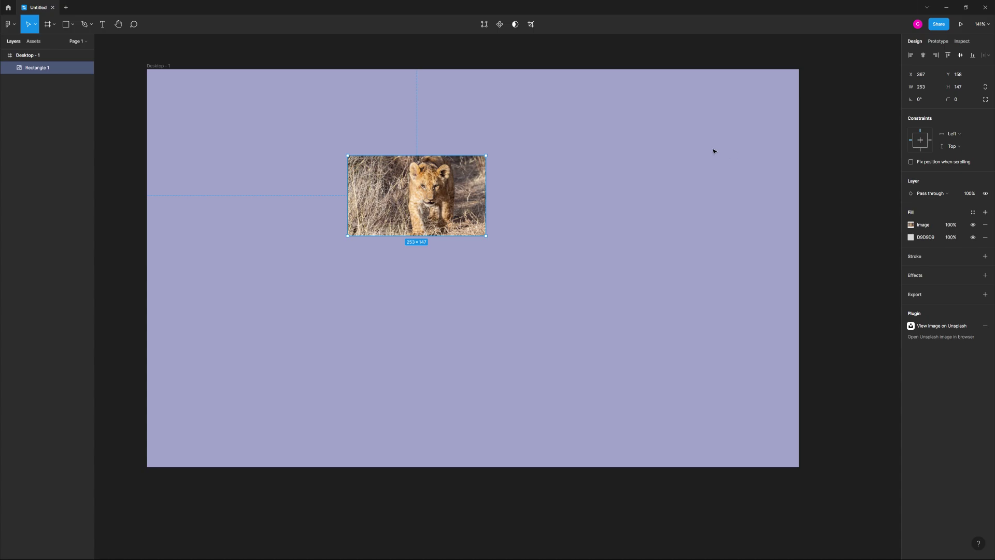
# Give the lion photo a corner radius of 10.
pyautogui.click(655, 138)
pyautogui.scroll(2, 385, 182)
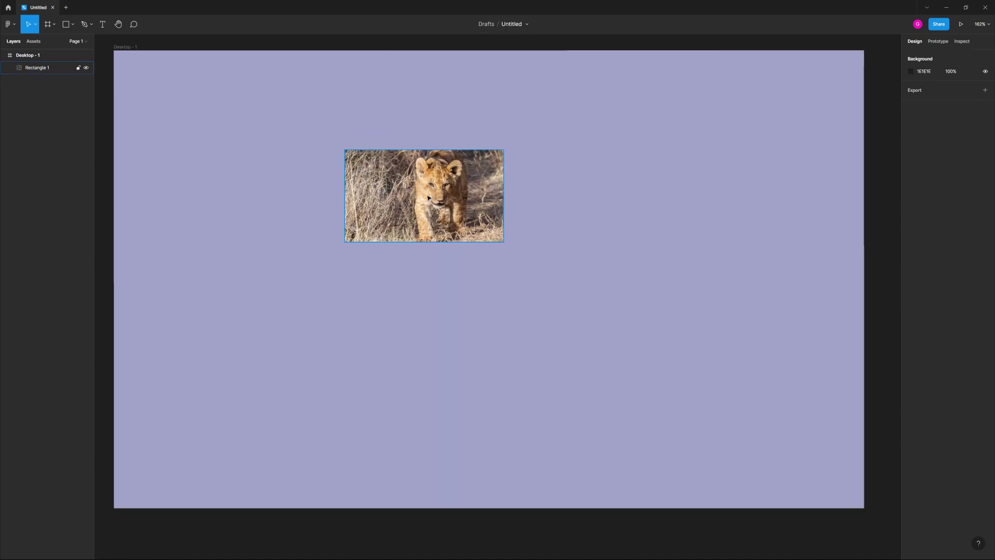
pyautogui.click(400, 194)
pyautogui.scroll(1, 430, 165)
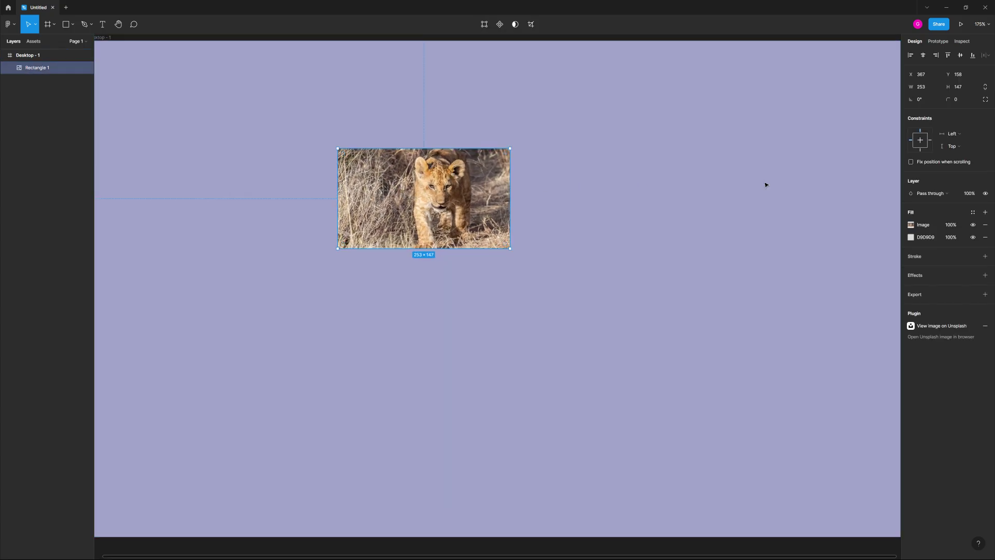
pyautogui.write('10')
pyautogui.press('Return')
# Darken the desktop frame's fill to 7F83A6.
pyautogui.click(530, 244)
pyautogui.scroll(-2, 600, 189)
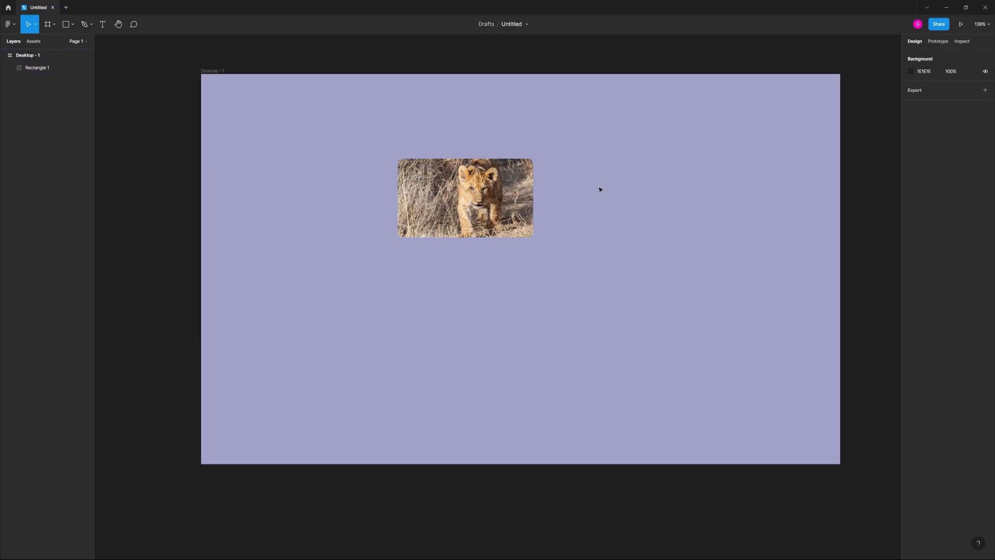
pyautogui.click(204, 81)
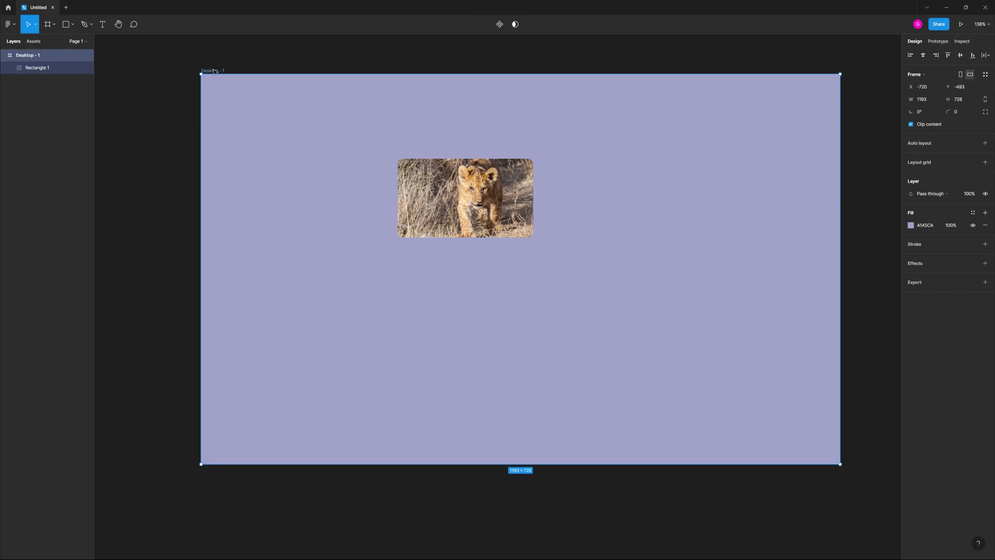
pyautogui.click(911, 225)
pyautogui.moveTo(835, 266); pyautogui.dragTo(830, 268)
pyautogui.click(593, 173)
# Square off the photo's bottom-left and bottom-right corners to 0.
pyautogui.scroll(5, 549, 221)
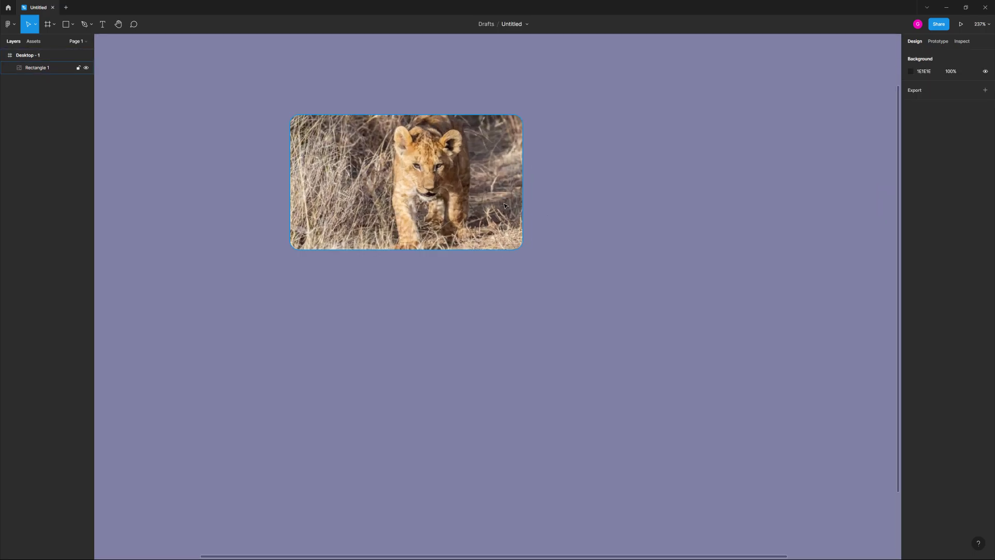
pyautogui.click(422, 194)
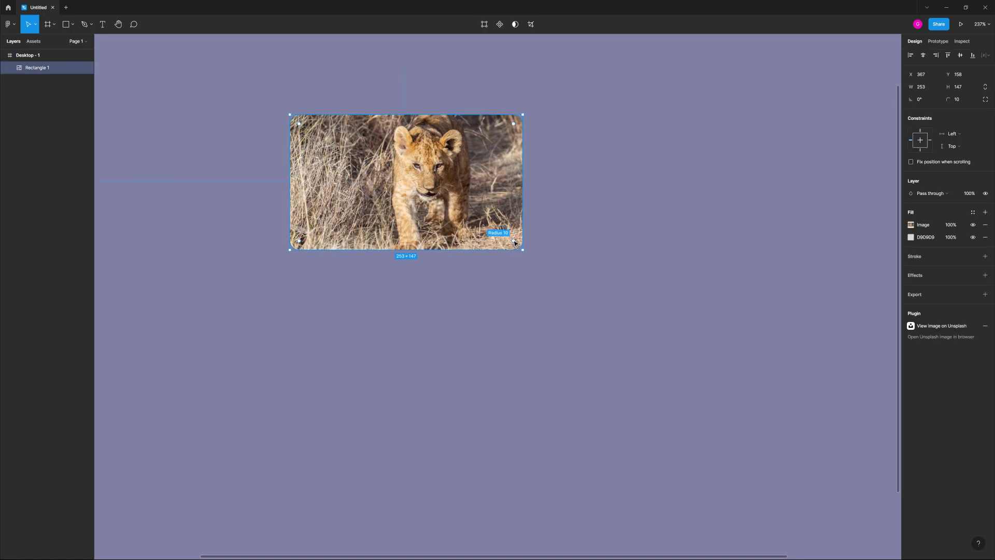
pyautogui.moveTo(515, 243); pyautogui.dragTo(522, 248)
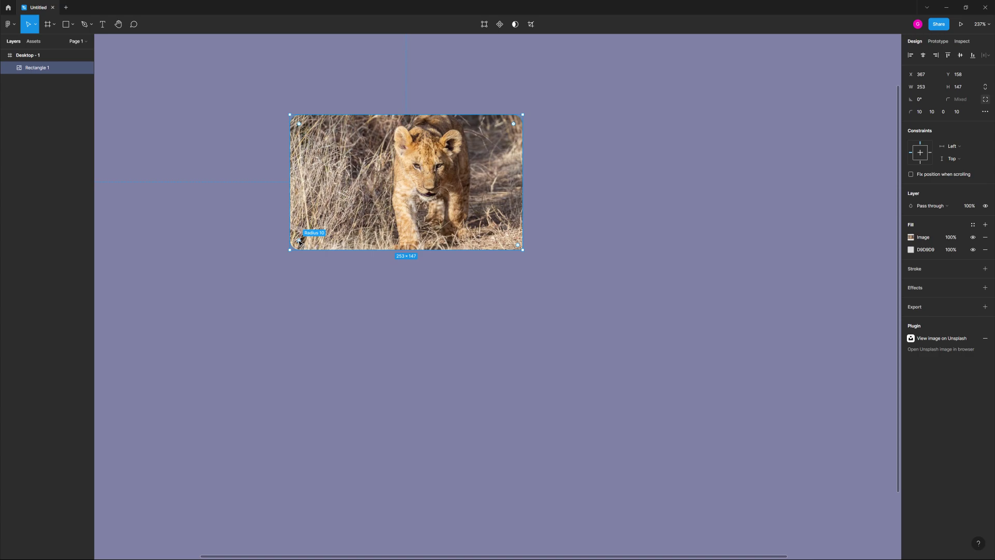
pyautogui.moveTo(299, 241); pyautogui.dragTo(285, 262)
pyautogui.click(643, 295)
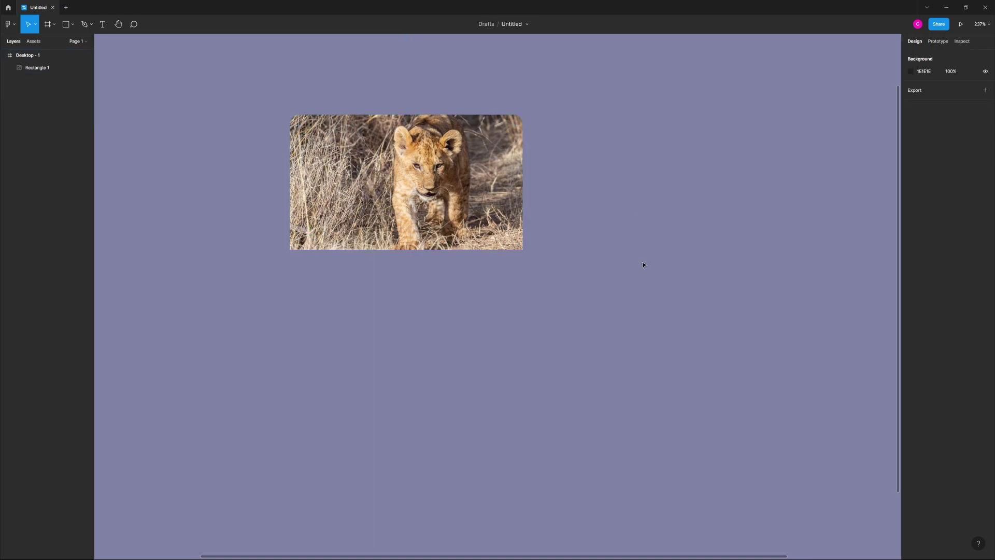
pyautogui.click(440, 182)
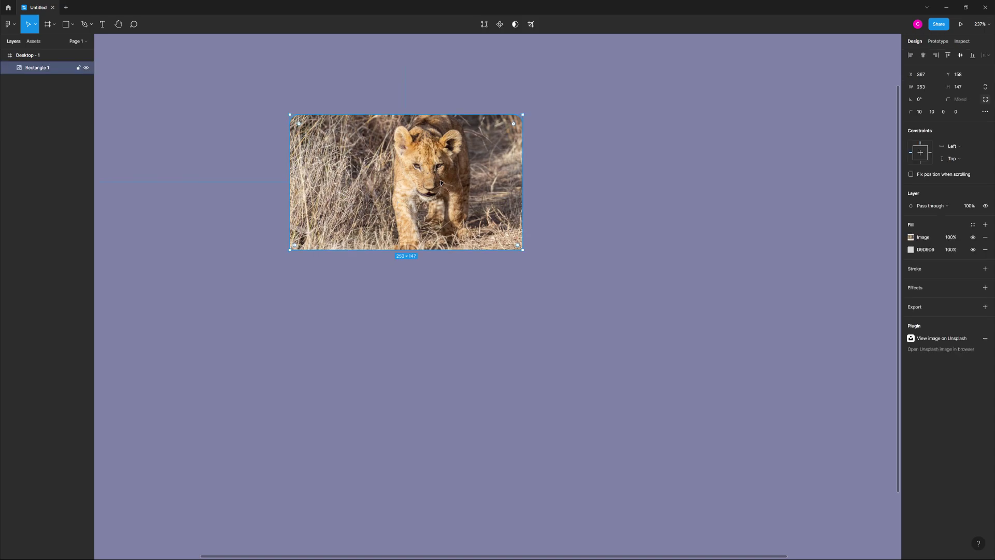
# Duplicate the photo directly below it and replace the copy's image fill with white FFFFFF.
pyautogui.moveTo(468, 209); pyautogui.dragTo(477, 335)
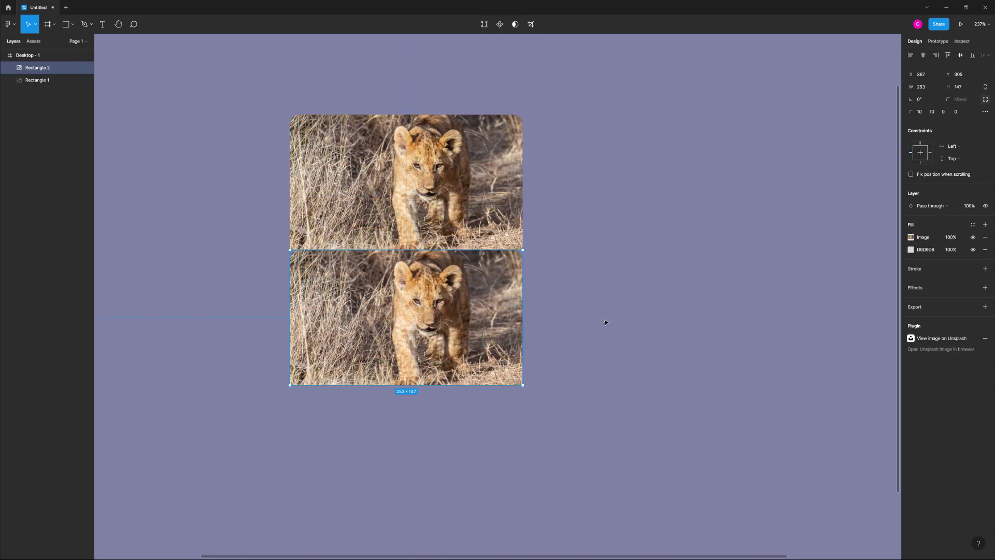
pyautogui.click(619, 317)
pyautogui.click(465, 321)
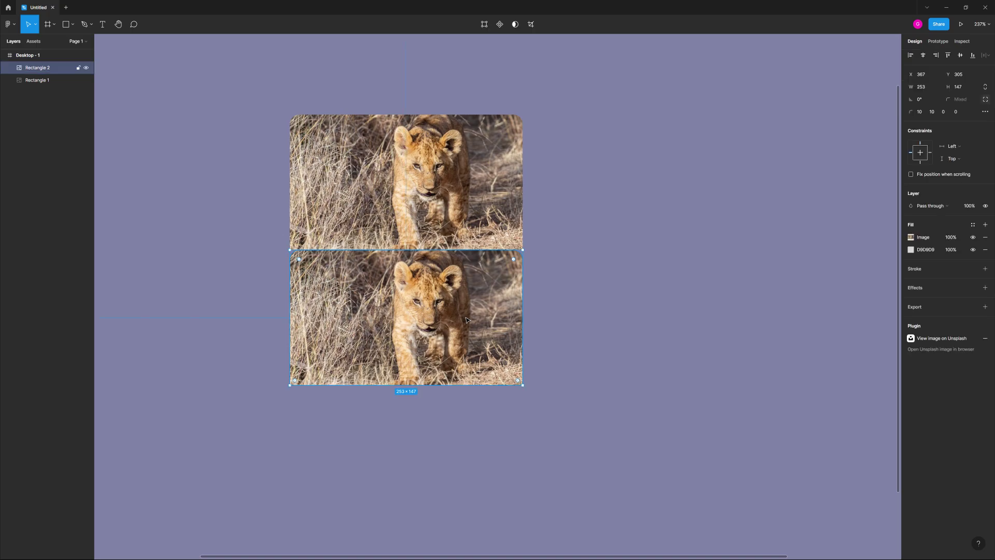
pyautogui.click(984, 237)
pyautogui.click(910, 236)
pyautogui.click(852, 274)
pyautogui.moveTo(829, 252); pyautogui.dragTo(807, 247)
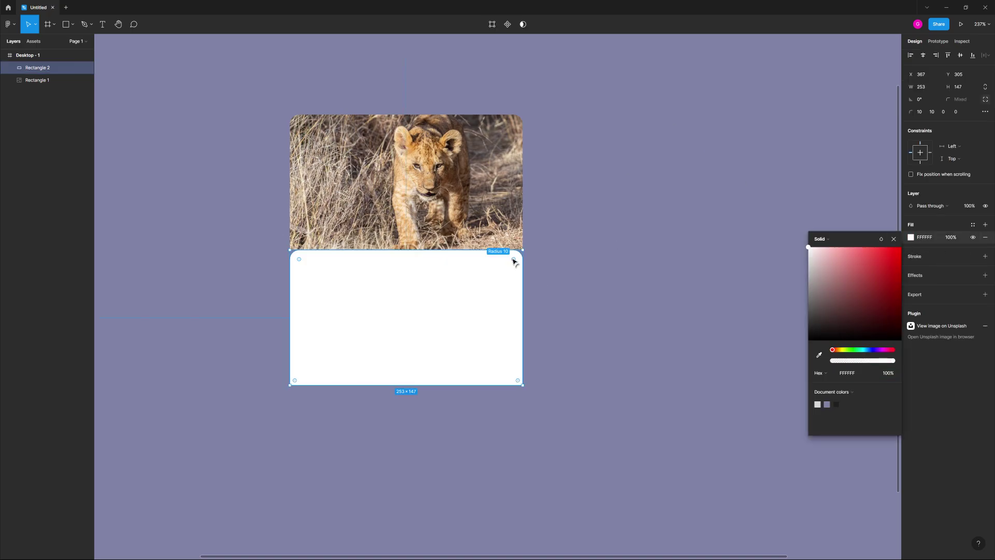
# Make the white panel square on top with rounded bottom corners.
pyautogui.moveTo(513, 260); pyautogui.dragTo(533, 252)
pyautogui.moveTo(307, 263); pyautogui.dragTo(273, 239)
pyautogui.moveTo(515, 383); pyautogui.dragTo(513, 376)
pyautogui.moveTo(296, 382); pyautogui.dragTo(303, 380)
pyautogui.click(372, 424)
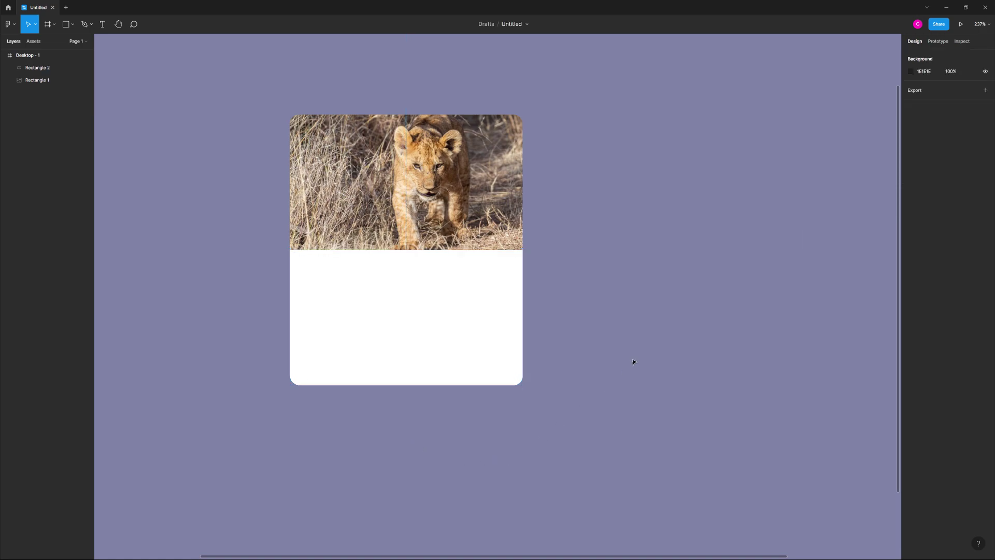
# Select the photo and white panel together to check the card layout.
pyautogui.click(102, 23)
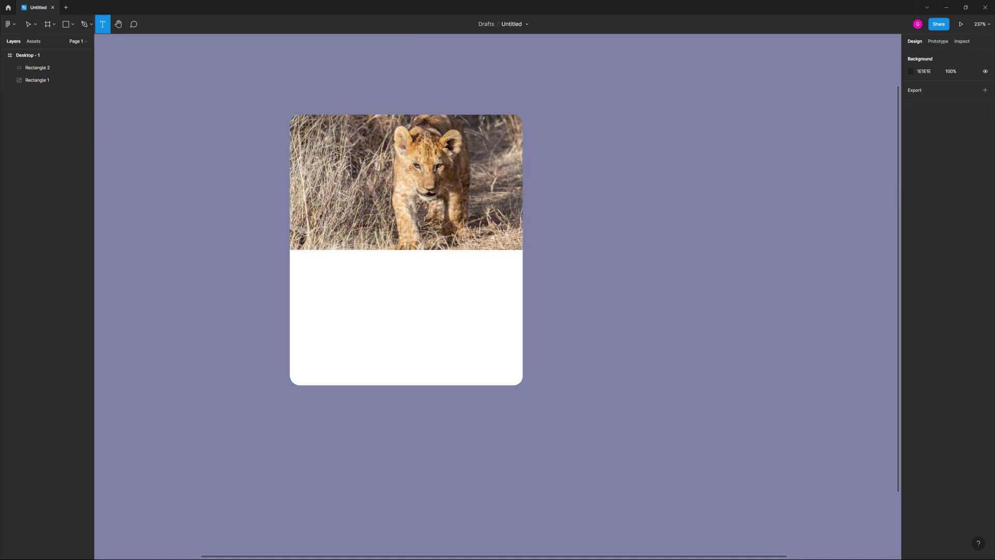
pyautogui.click(28, 24)
pyautogui.moveTo(233, 112); pyautogui.dragTo(579, 236)
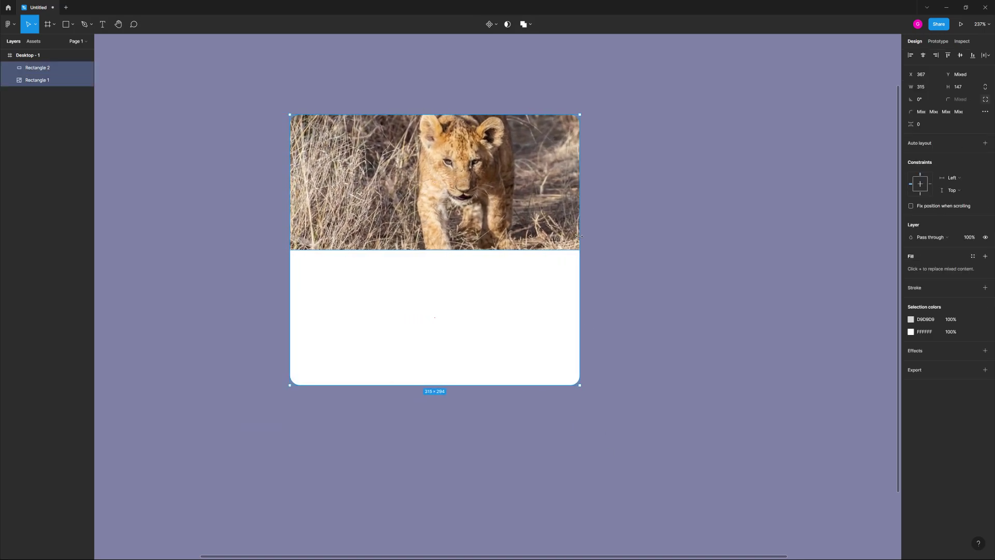
pyautogui.click(667, 238)
pyautogui.scroll(-3, 673, 275)
pyautogui.scroll(2, 673, 276)
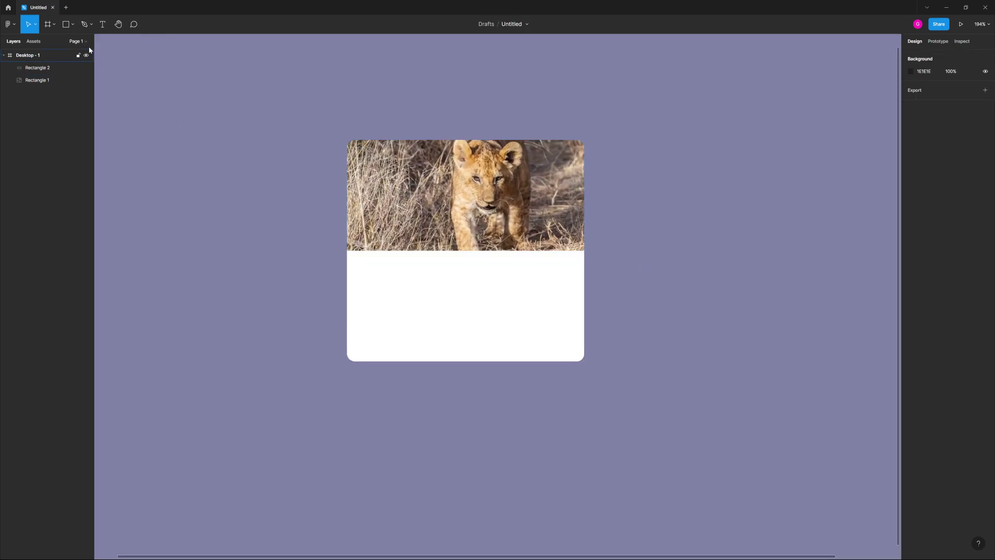
# Type a two-line 'MOUNTAIN' / 'LION' title on the white panel.
pyautogui.press('t')
pyautogui.click(382, 281)
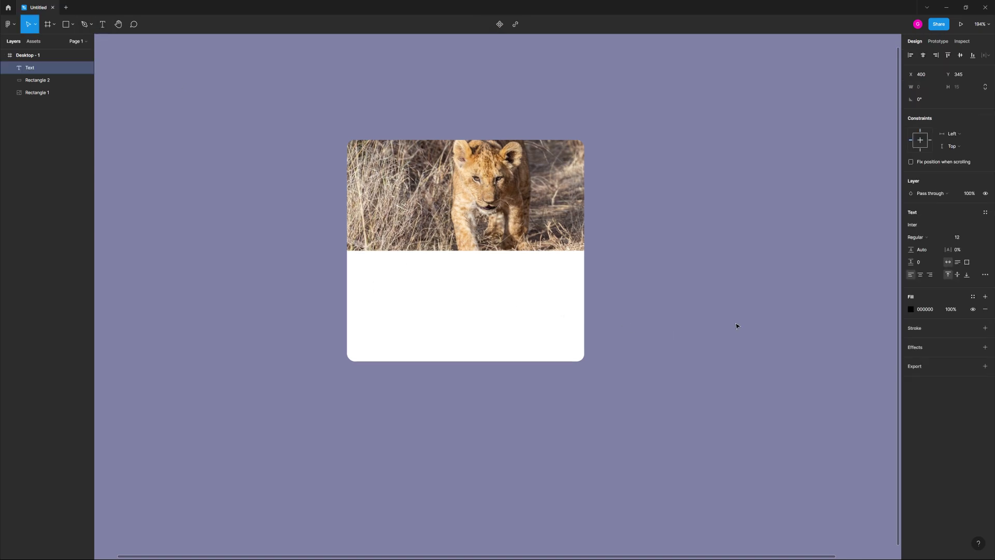
pyautogui.write('MOUNTAIN')
pyautogui.press('Return')
pyautogui.write('LION')
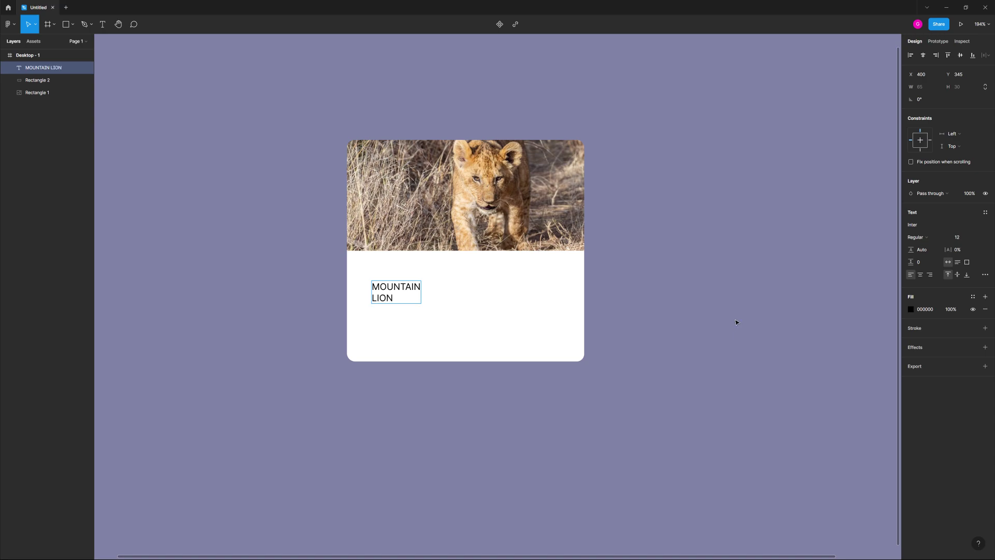
pyautogui.press('Escape')
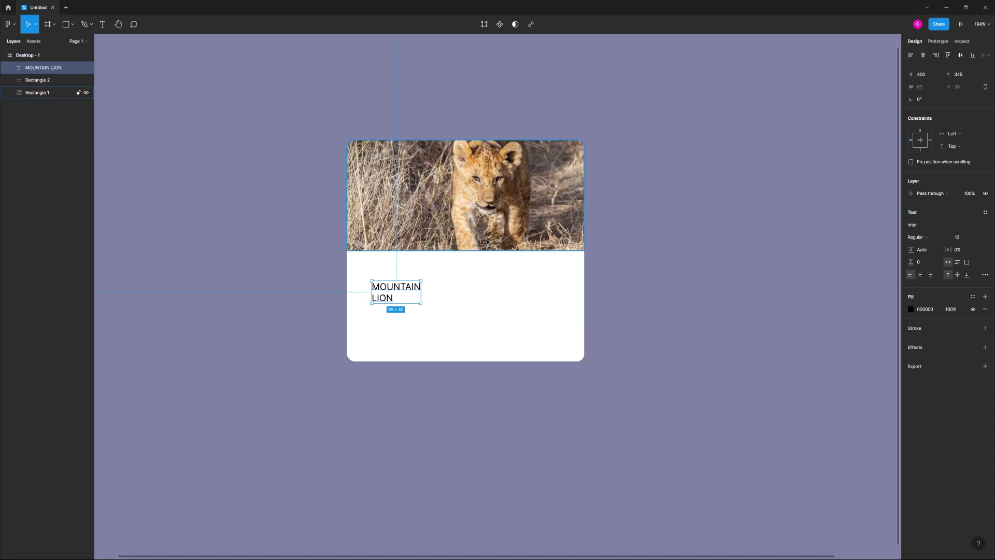
pyautogui.scroll(3, 486, 241)
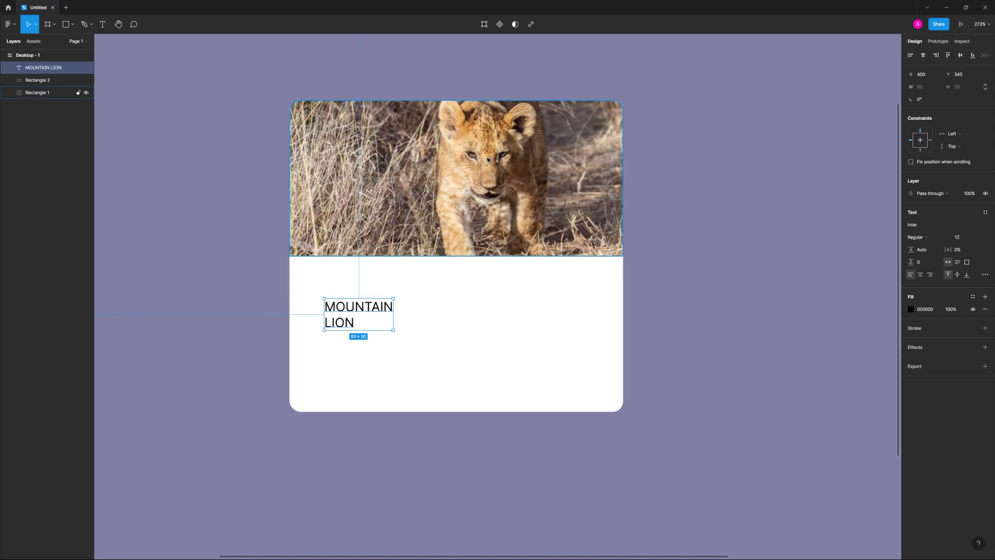
# Right-align the title and set it to Poppins Bold 20 with 112% line height.
pyautogui.click(929, 274)
pyautogui.click(922, 226)
pyautogui.write('Poppins')
pyautogui.press('Return')
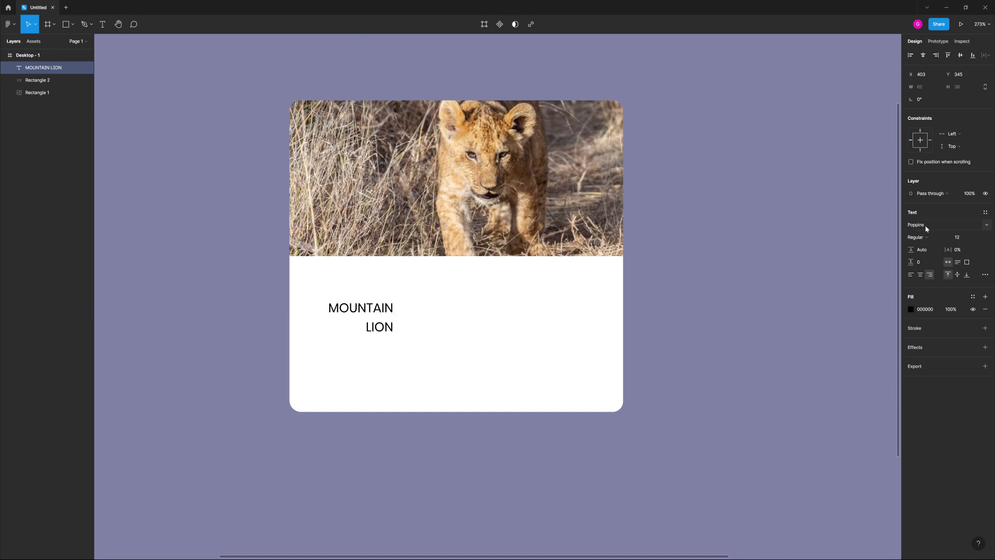
pyautogui.click(925, 237)
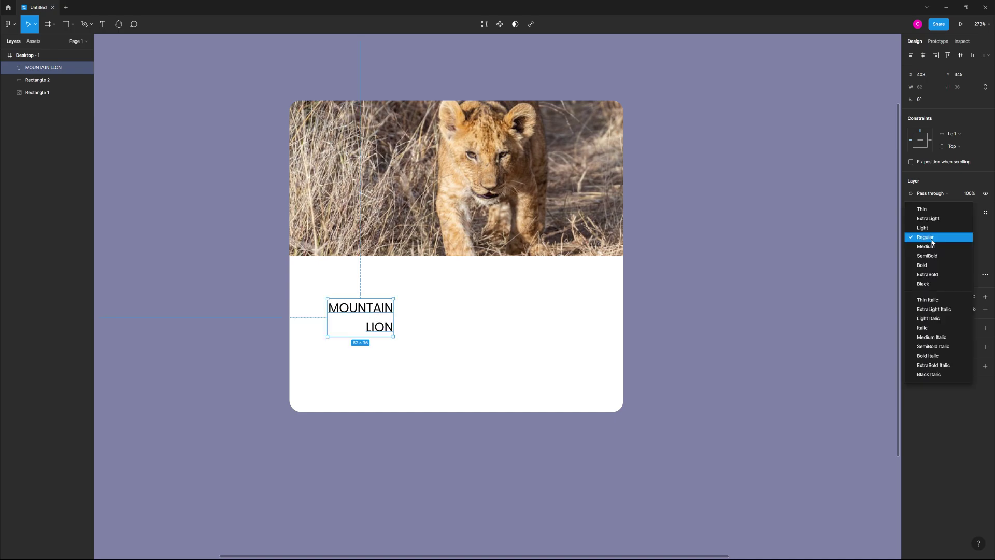
pyautogui.click(939, 266)
pyautogui.click(966, 240)
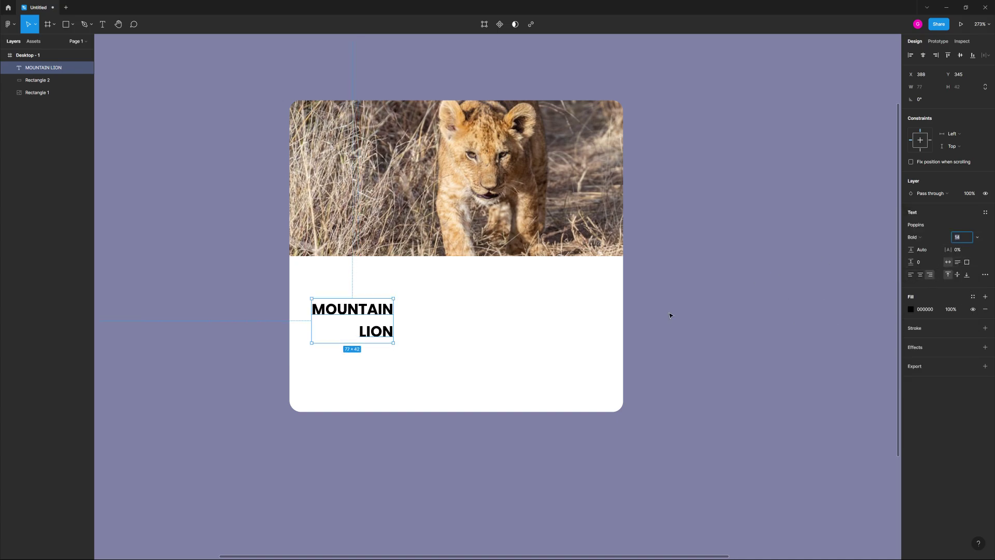
pyautogui.write('20')
pyautogui.press('Return')
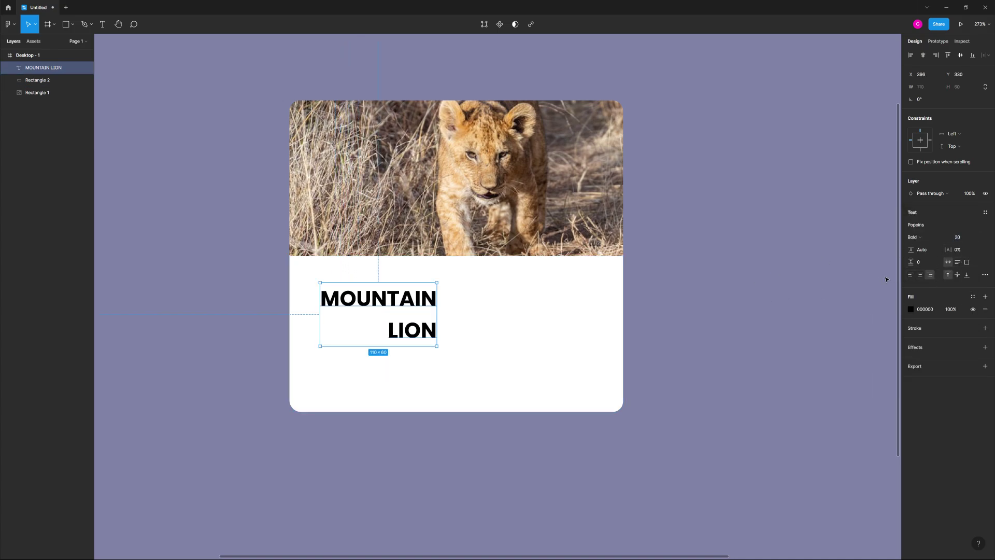
pyautogui.moveTo(910, 251); pyautogui.dragTo(882, 260)
# Change the title to Poppins SemiBold 24 and duplicate it to the right.
pyautogui.moveTo(415, 310); pyautogui.dragTo(410, 308)
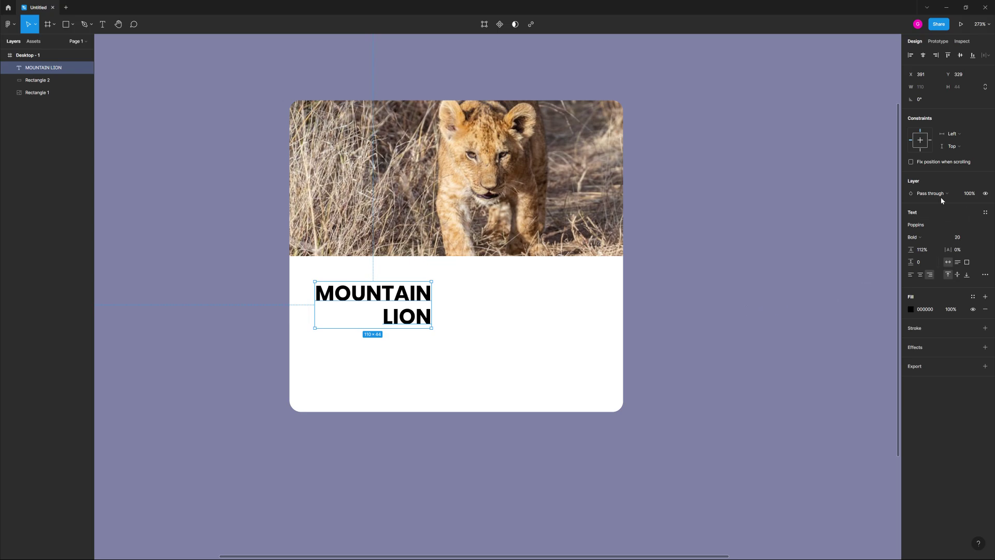
pyautogui.click(957, 236)
pyautogui.write('24')
pyautogui.press('Return')
pyautogui.click(920, 239)
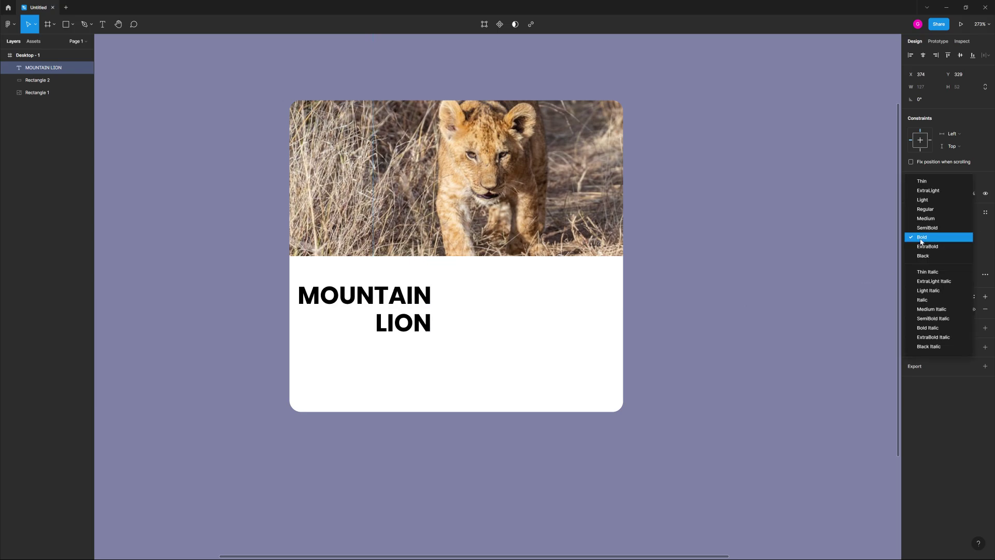
pyautogui.click(926, 228)
pyautogui.moveTo(407, 322); pyautogui.dragTo(535, 291)
# Set the copy to Poppins Regular 14 and resize its text box to 121×52.
pyautogui.doubleClick(535, 291)
pyautogui.click(535, 291)
pyautogui.doubleClick(535, 290)
pyautogui.press('Escape')
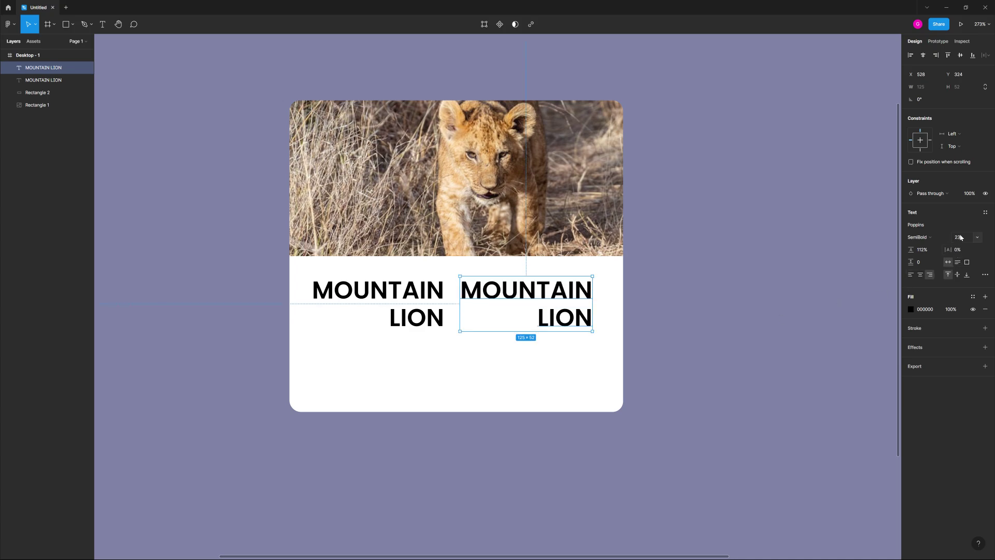
pyautogui.click(960, 237)
pyautogui.write('14')
pyautogui.press('Return')
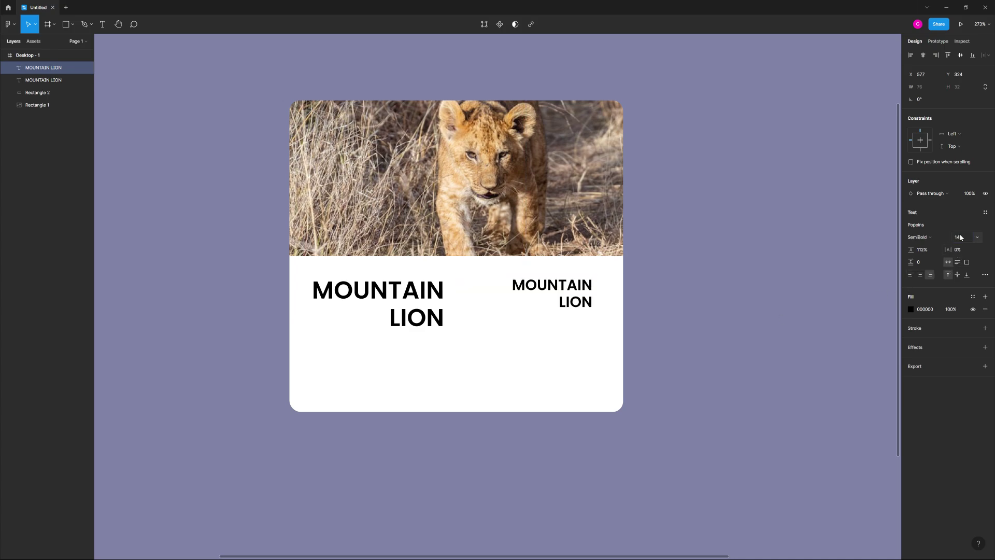
pyautogui.click(917, 237)
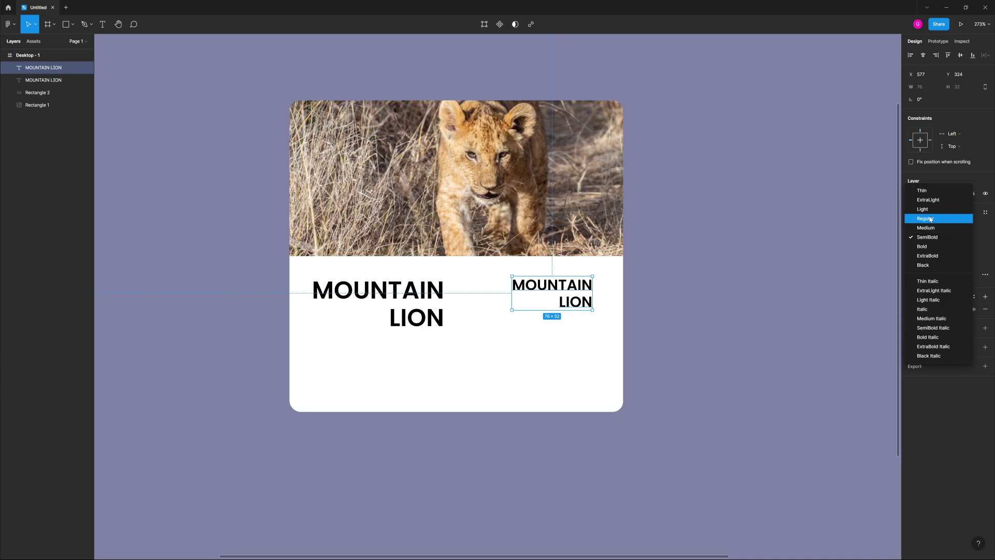
pyautogui.click(916, 216)
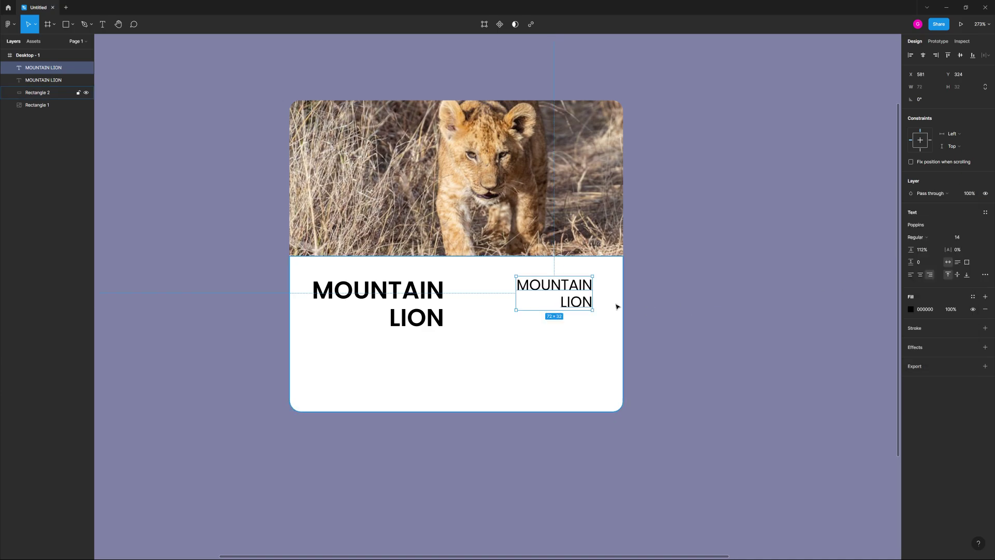
pyautogui.moveTo(521, 300); pyautogui.dragTo(469, 300)
pyautogui.moveTo(559, 312); pyautogui.dragTo(581, 331)
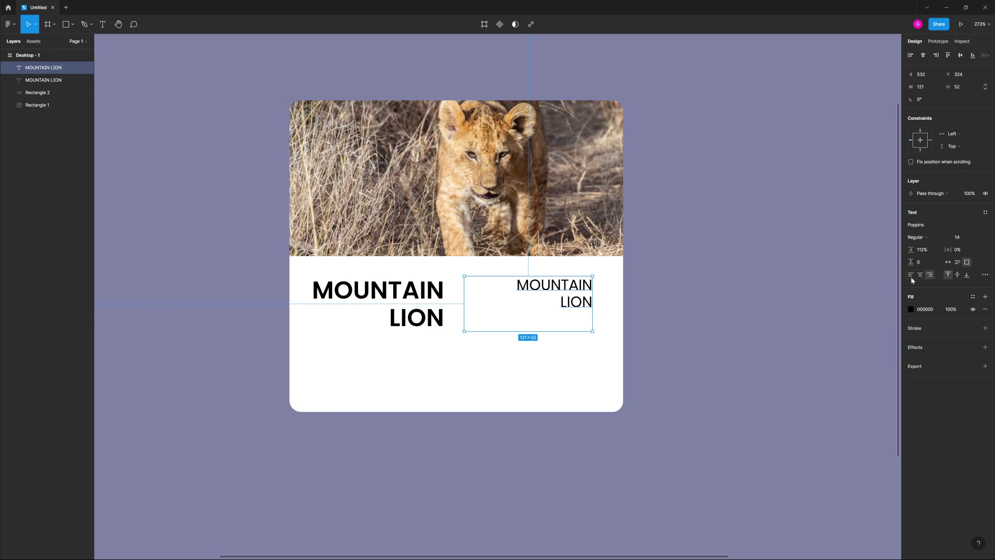
pyautogui.rightClick(726, 291)
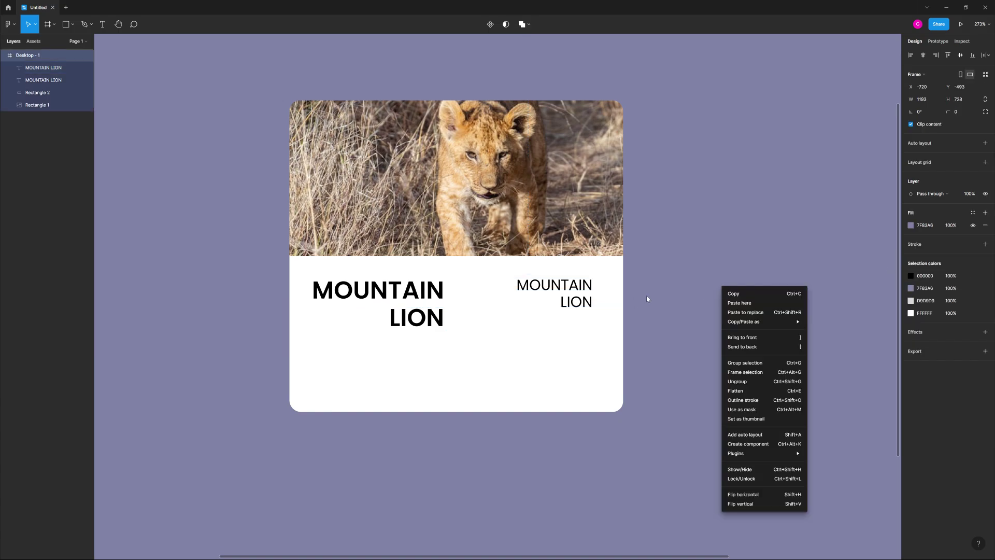
# Fill the small copy with Lorem ipsum text: 'Ut integer ut sagittis suspendisse sit.'.
pyautogui.scroll(-5, 646, 295)
pyautogui.hscroll(3, 570, 285)
pyautogui.click(480, 275)
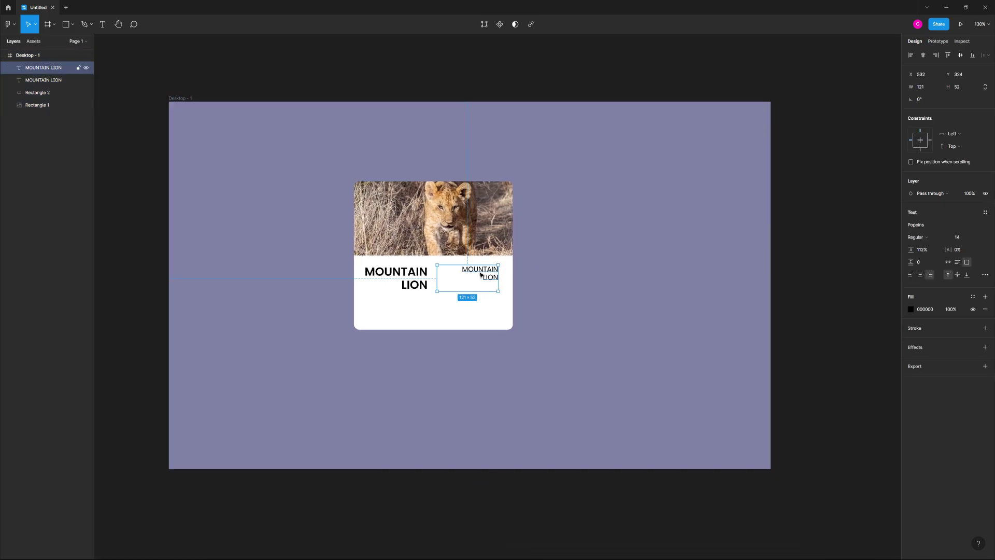
pyautogui.rightClick(839, 273)
pyautogui.moveTo(860, 335)
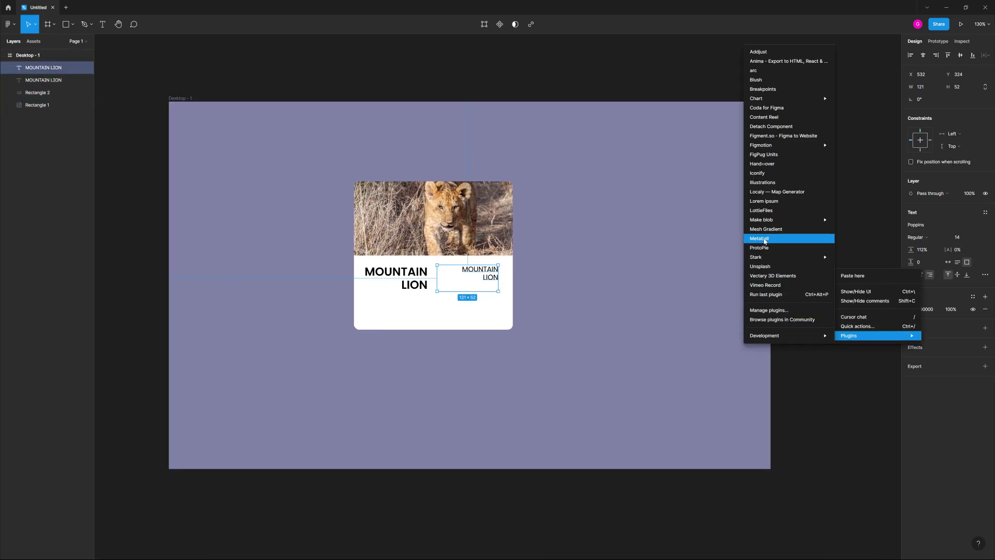
pyautogui.click(781, 207)
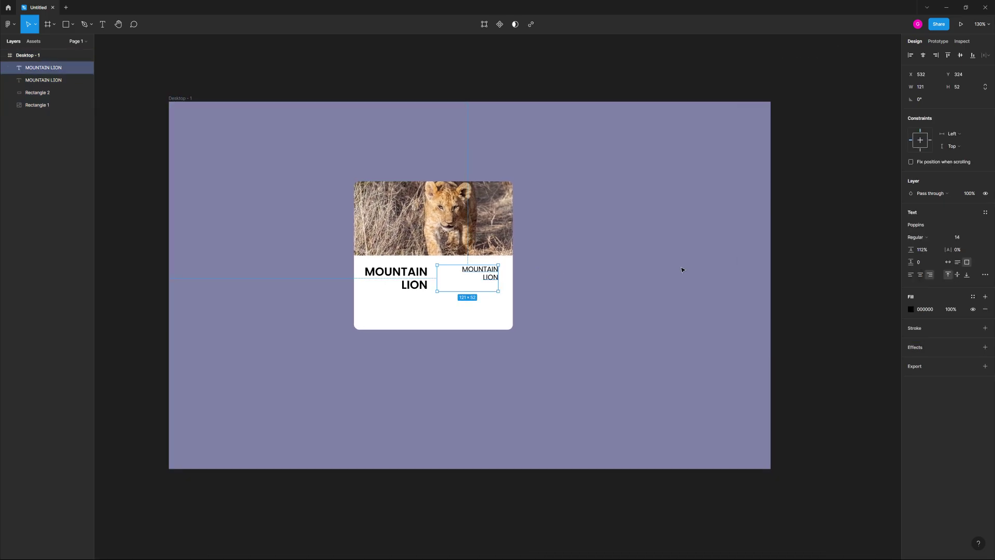
pyautogui.click(532, 334)
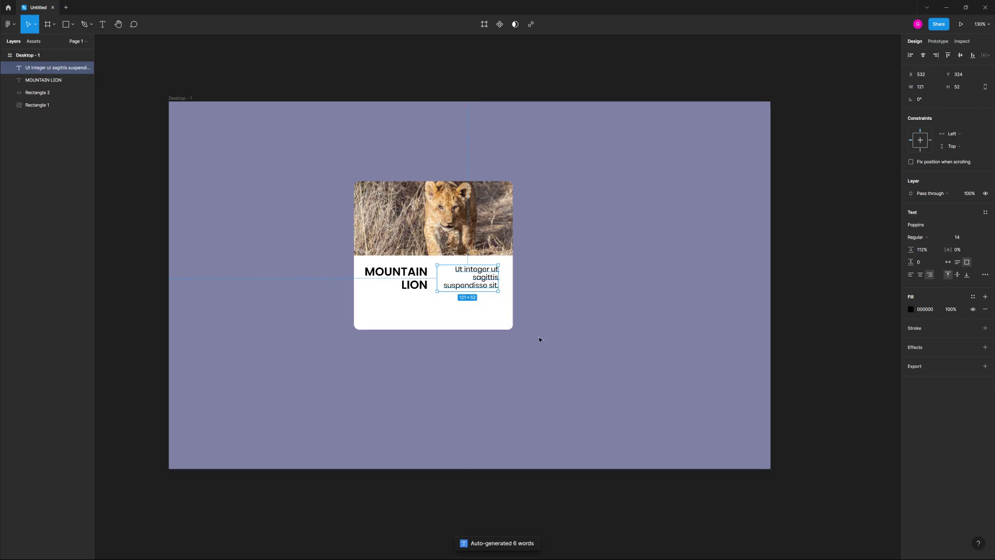
pyautogui.scroll(1, 436, 268)
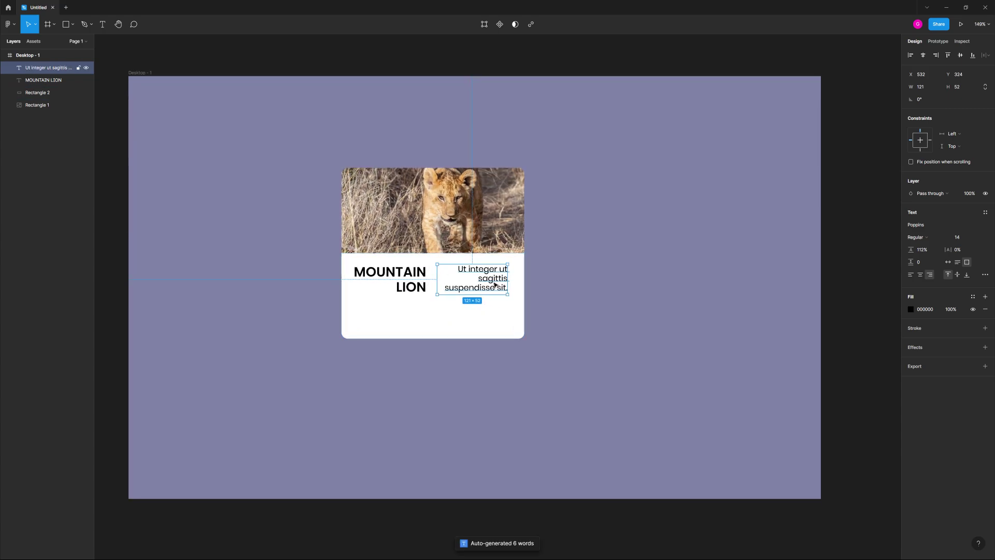
pyautogui.click(695, 277)
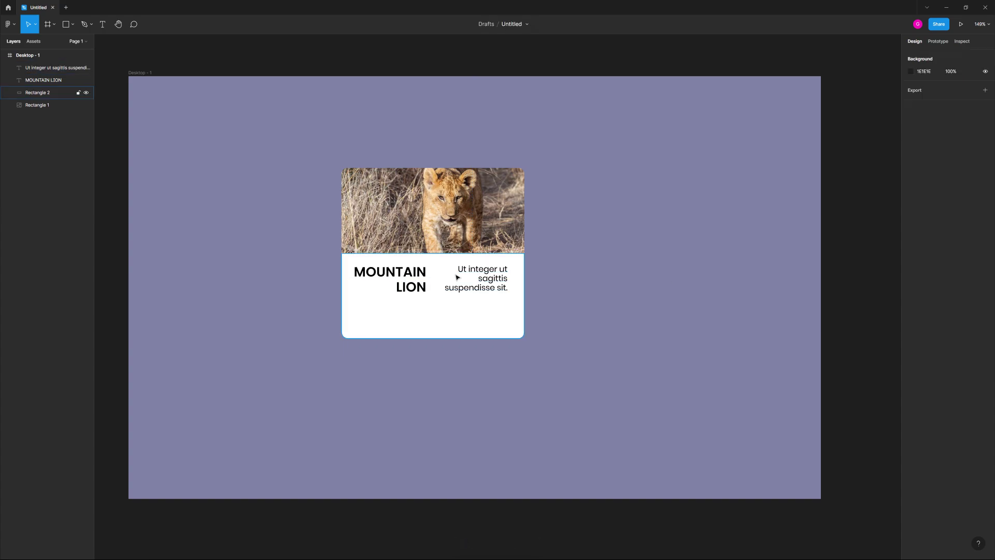
# Enlarge the MOUNTAIN LION title to font size 30.
pyautogui.click(394, 223)
pyautogui.click(271, 194)
pyautogui.click(396, 286)
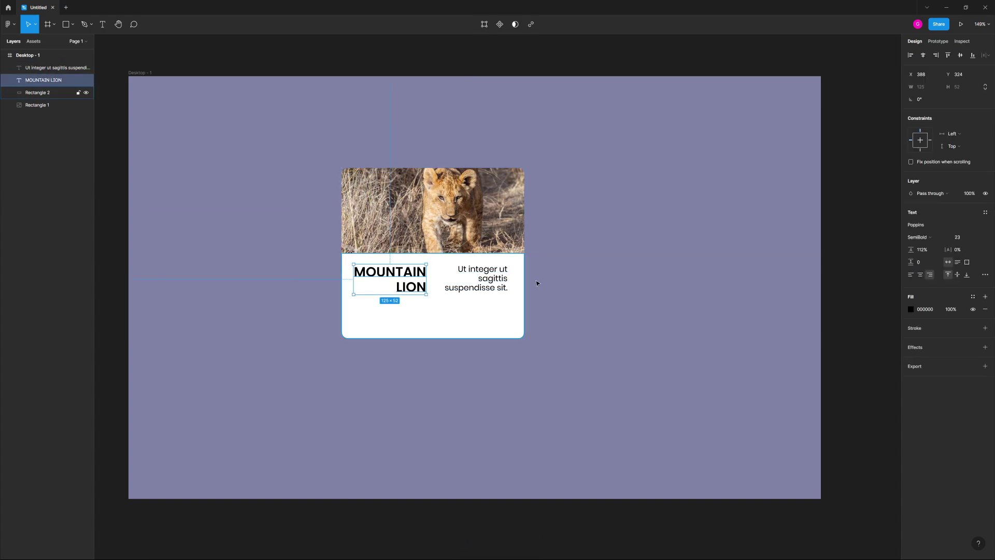
pyautogui.click(967, 241)
pyautogui.write('30')
pyautogui.press('Return')
# Widen the photo and white card to 373 and shift the title and body text right.
pyautogui.click(482, 282)
pyautogui.click(490, 324)
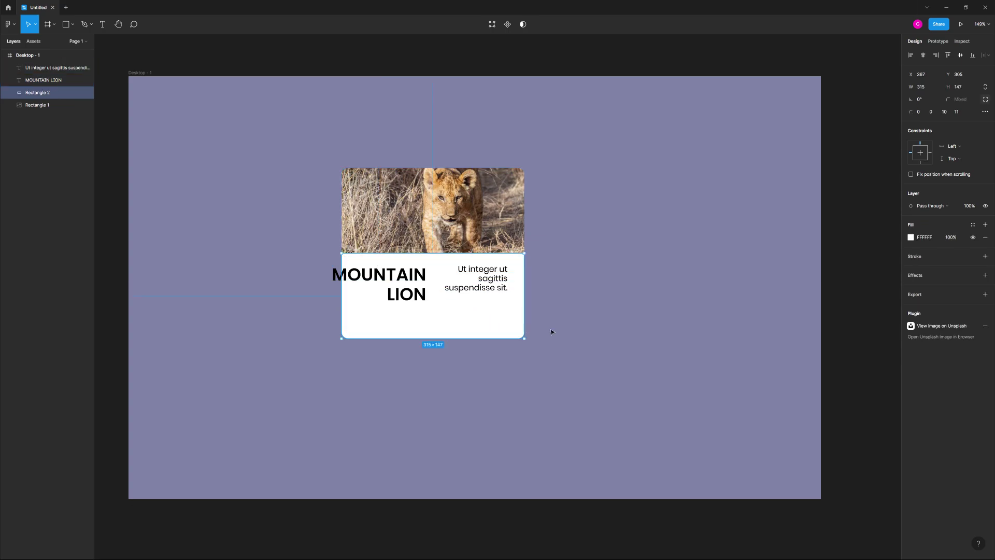
pyautogui.keyDown('shift'); pyautogui.click(510, 219); pyautogui.keyUp('shift')
pyautogui.moveTo(523, 262); pyautogui.dragTo(558, 254)
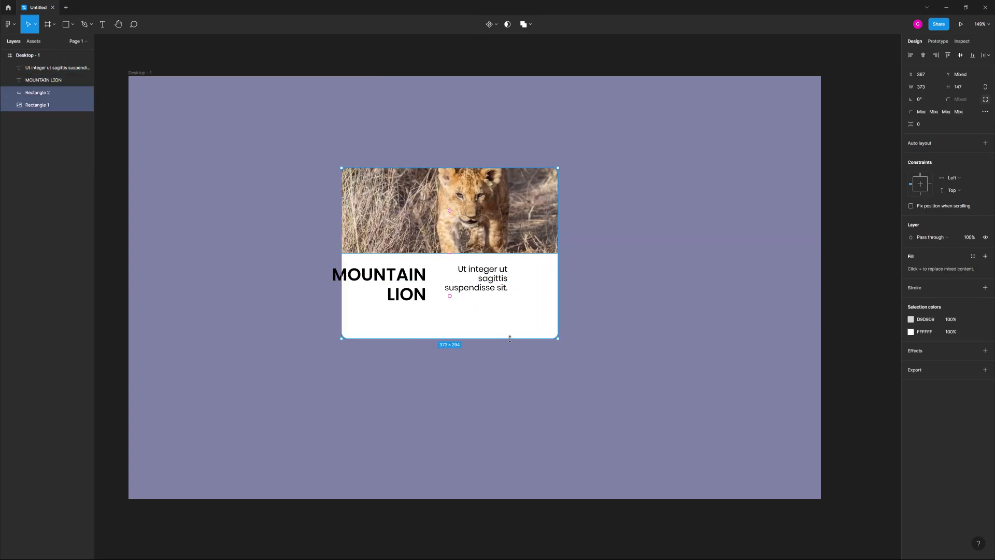
pyautogui.click(574, 385)
pyautogui.moveTo(404, 280); pyautogui.dragTo(428, 279)
pyautogui.moveTo(499, 283); pyautogui.dragTo(527, 289)
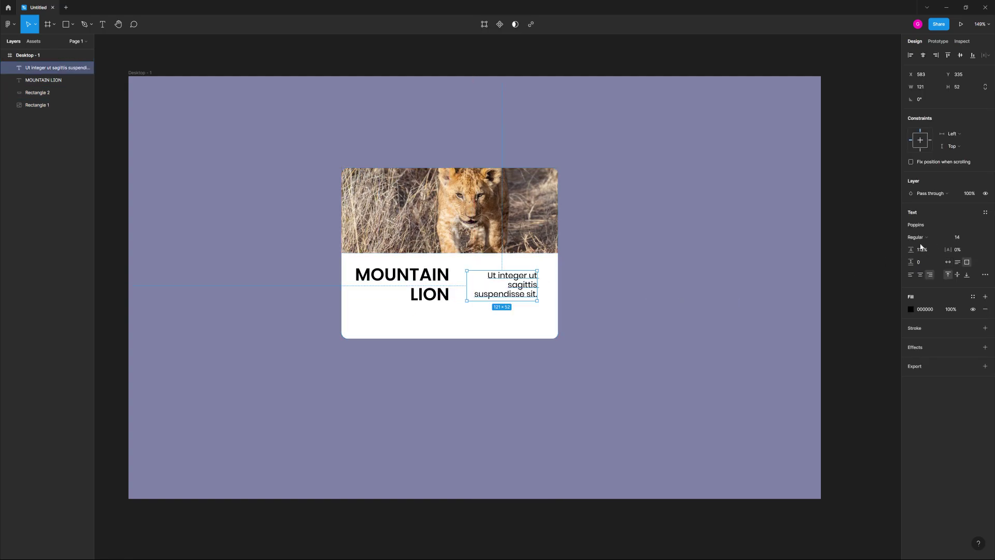
pyautogui.moveTo(521, 296); pyautogui.dragTo(529, 295)
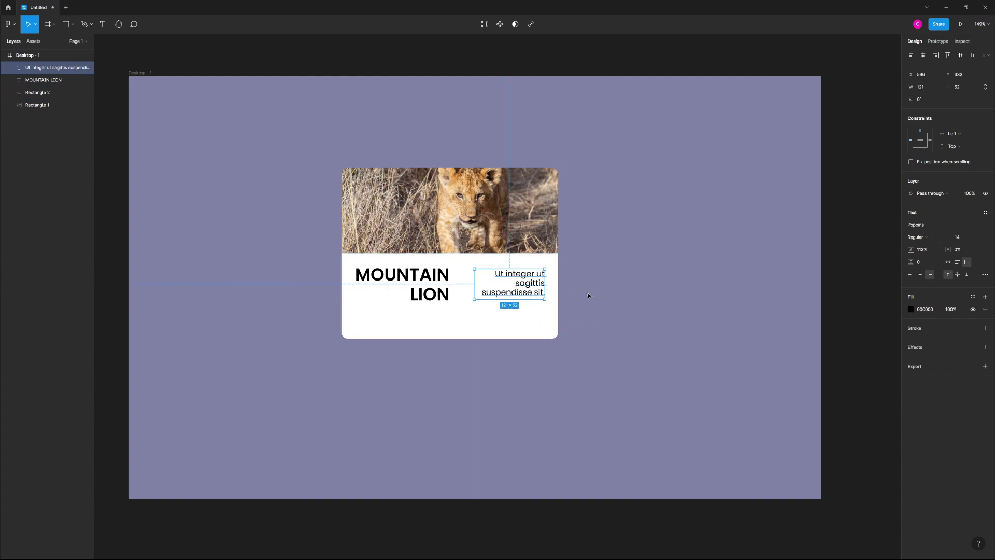
pyautogui.click(589, 294)
# Scale all four card layers up to about 410×318, then reposition the title and body text.
pyautogui.click(533, 302)
pyautogui.click(608, 362)
pyautogui.moveTo(609, 362); pyautogui.dragTo(344, 215)
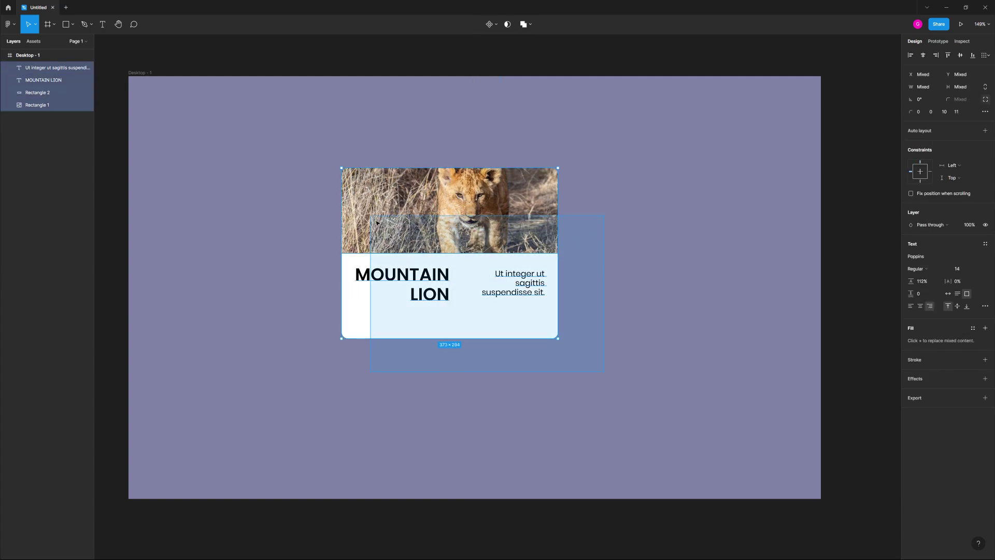
pyautogui.moveTo(558, 337); pyautogui.dragTo(579, 353)
pyautogui.click(617, 338)
pyautogui.moveTo(433, 285); pyautogui.dragTo(428, 287)
pyautogui.click(545, 289)
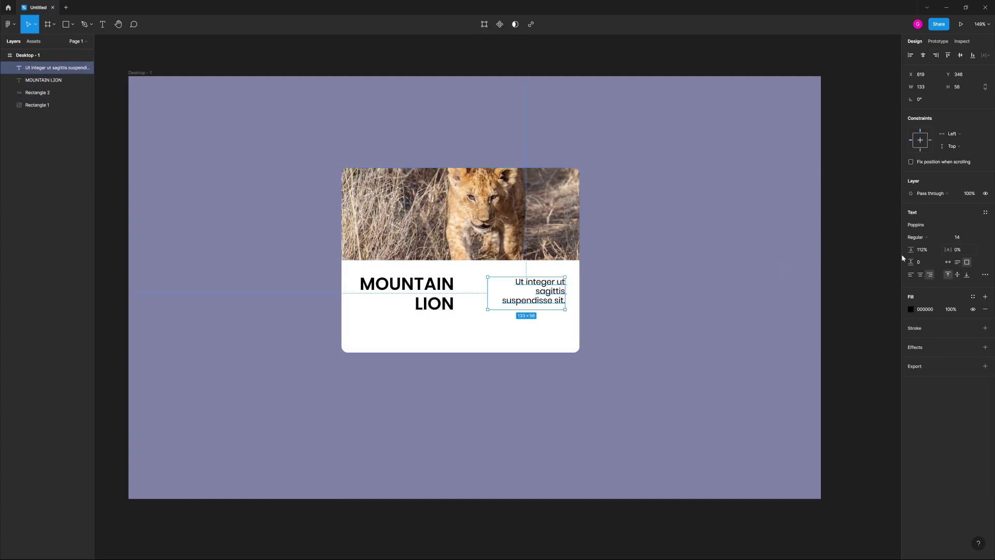
pyautogui.moveTo(545, 293); pyautogui.dragTo(567, 294)
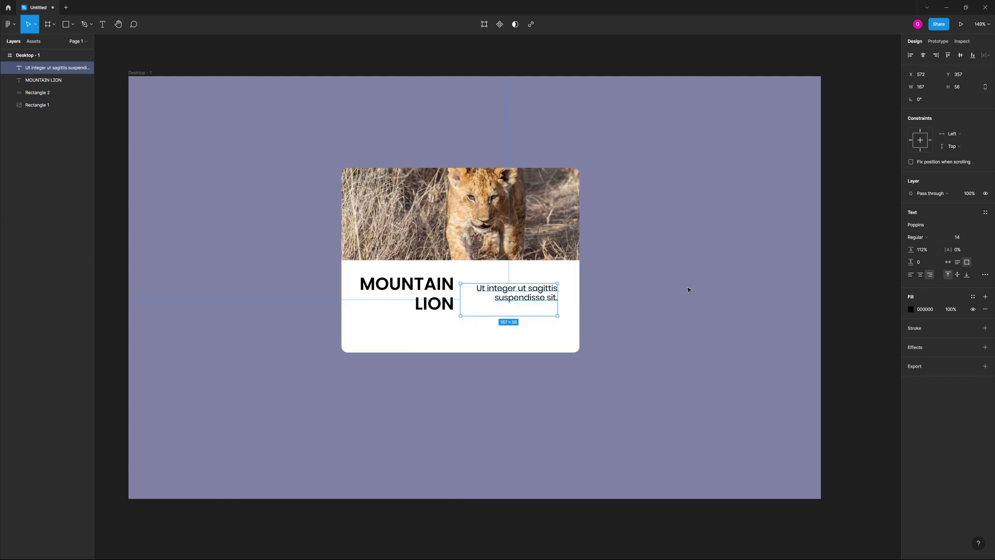
# Left-align the body text, nudge it up, set it to 12 pt, and raise line height to 142%.
pyautogui.click(911, 274)
pyautogui.moveTo(495, 299); pyautogui.dragTo(502, 290)
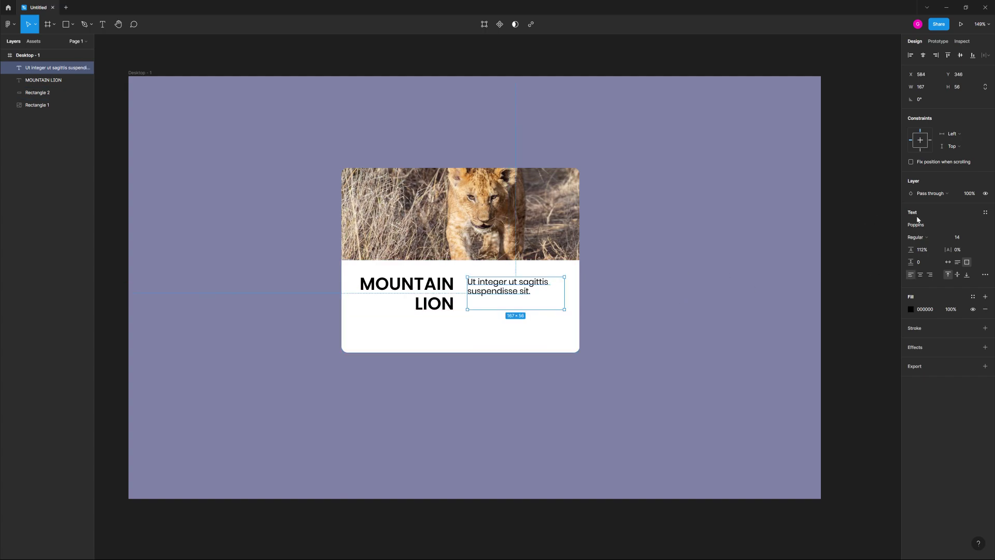
pyautogui.press('BackSpace')
pyautogui.write('2')
pyautogui.press('Return')
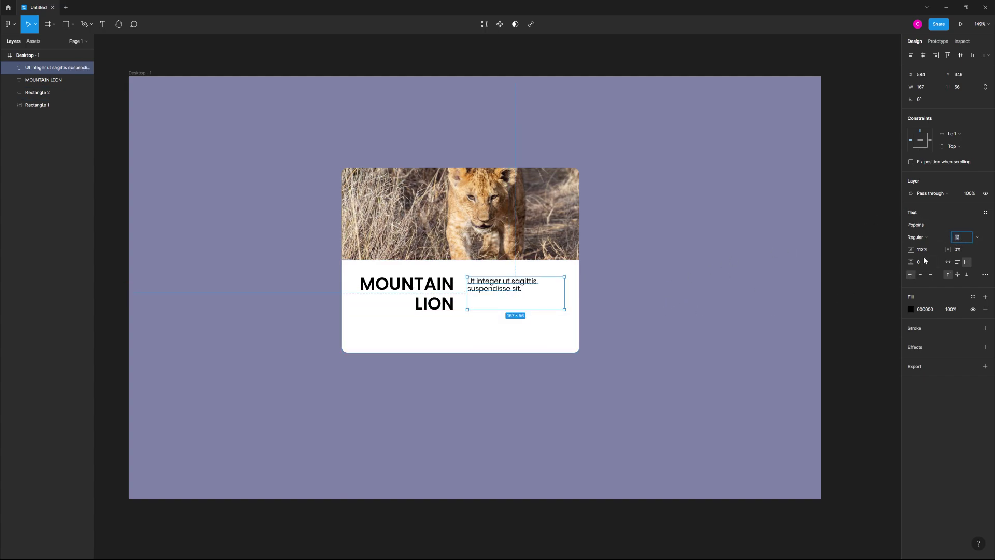
pyautogui.moveTo(916, 250); pyautogui.dragTo(931, 251)
# Fill the body text box with auto-generated Lorem ipsum placeholder text.
pyautogui.rightClick(824, 240)
pyautogui.moveTo(833, 304)
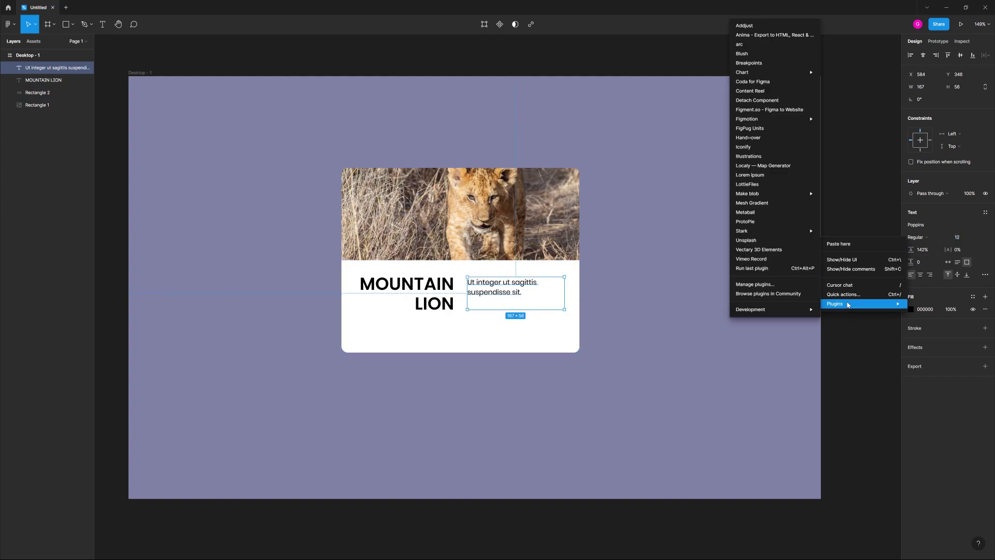
pyautogui.click(760, 176)
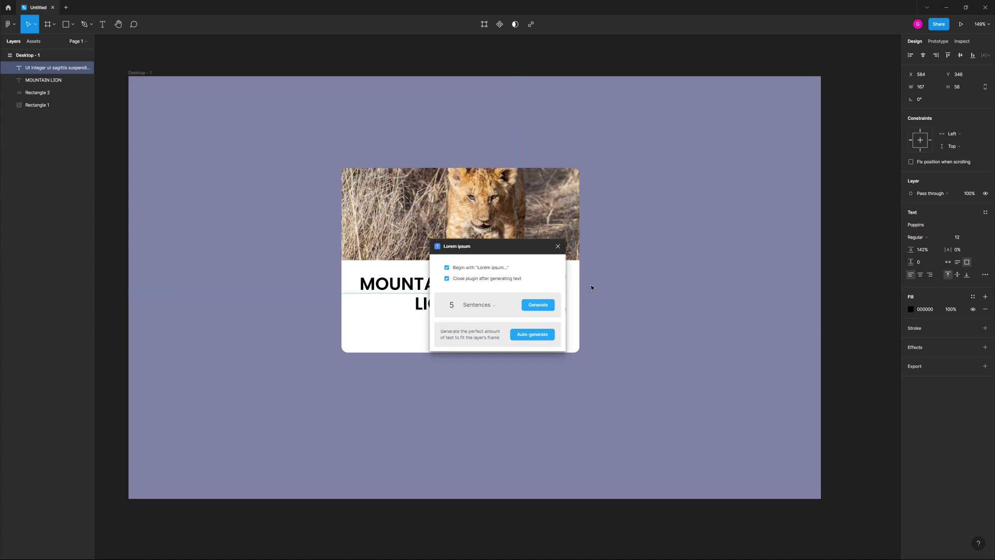
pyautogui.click(523, 334)
pyautogui.click(583, 284)
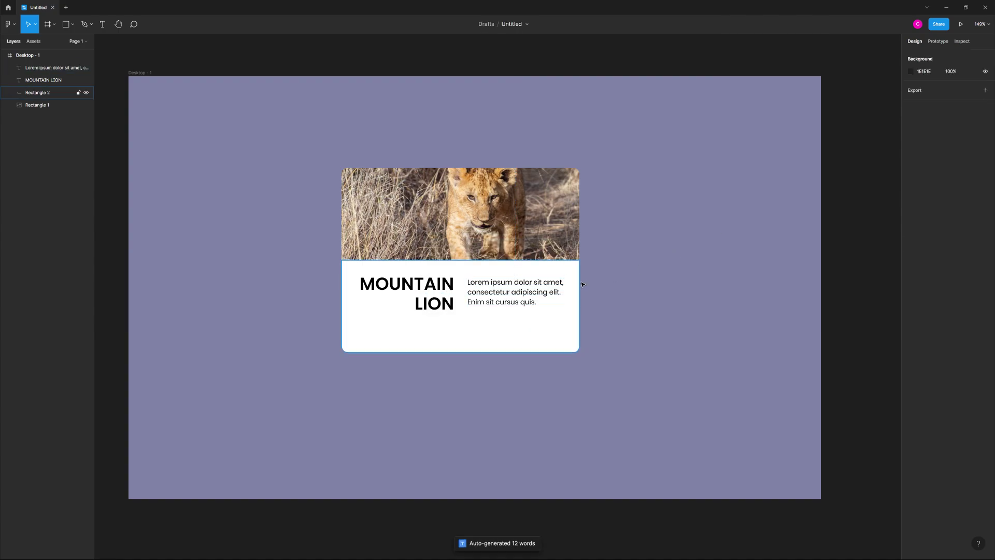
# Raise the Lorem ipsum text slightly and spread its lines to 186% line height.
pyautogui.click(562, 328)
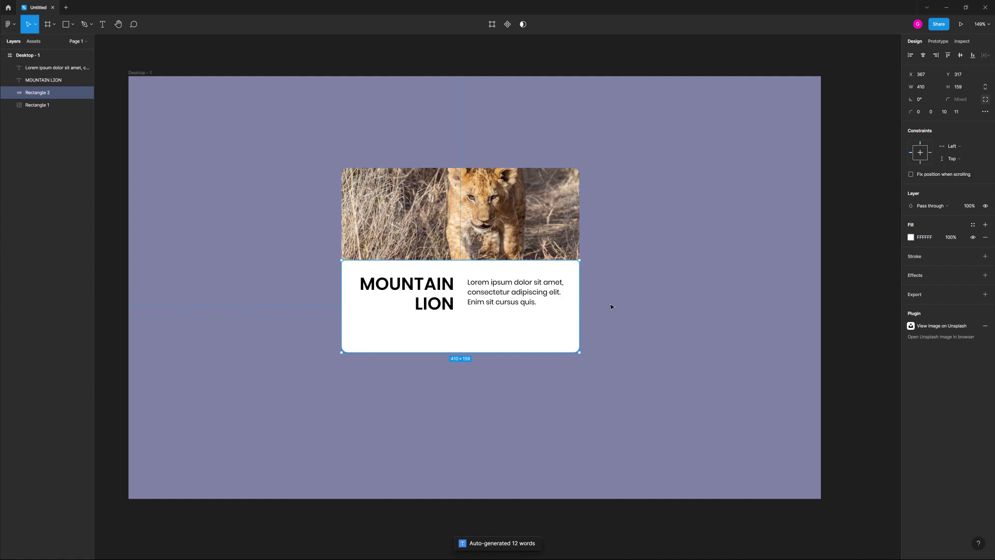
pyautogui.click(563, 291)
pyautogui.moveTo(565, 290); pyautogui.dragTo(564, 289)
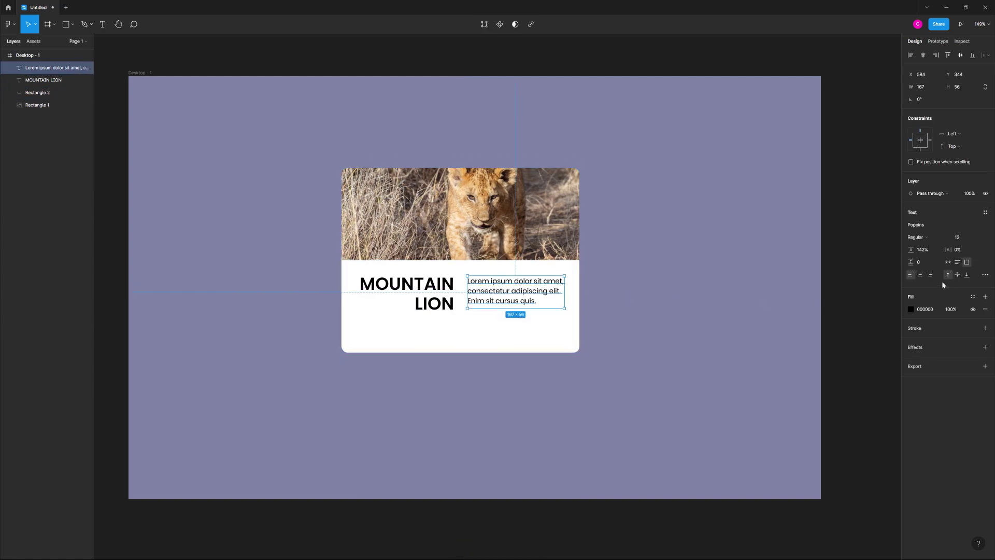
pyautogui.moveTo(910, 249); pyautogui.dragTo(933, 250)
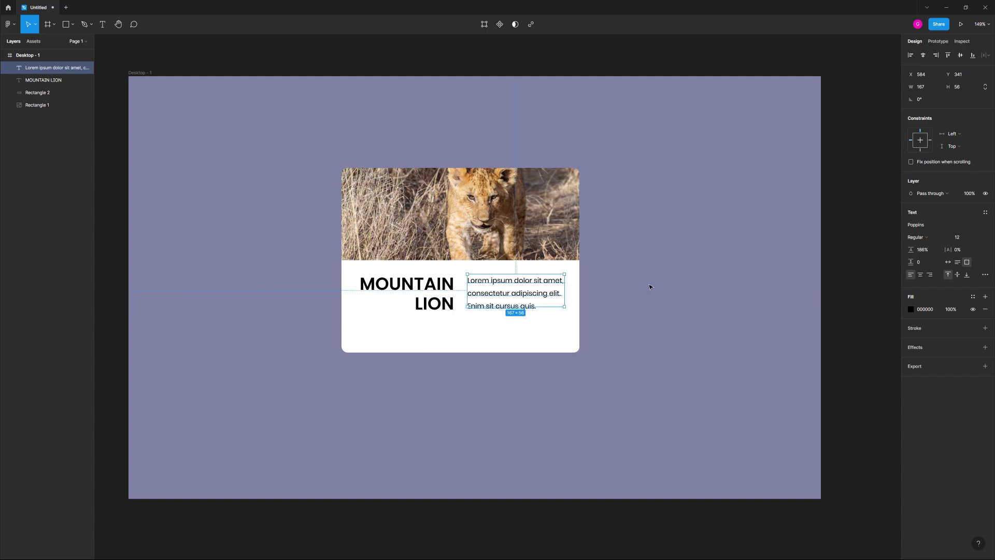
pyautogui.click(617, 262)
pyautogui.click(550, 259)
# Widen the lion photo and white card body together to 416 wide.
pyautogui.click(581, 284)
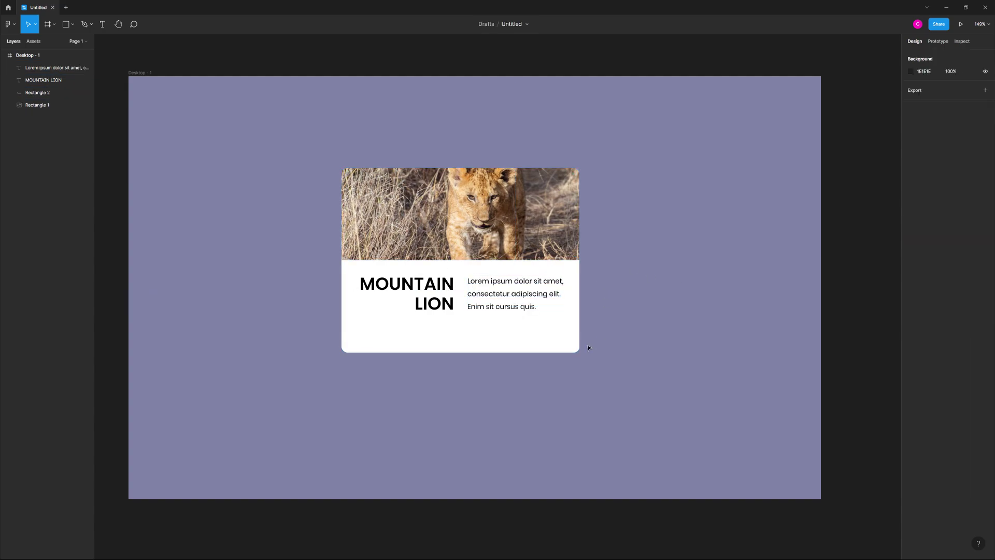
pyautogui.click(577, 319)
pyautogui.keyDown('shift'); pyautogui.click(575, 257); pyautogui.keyUp('shift')
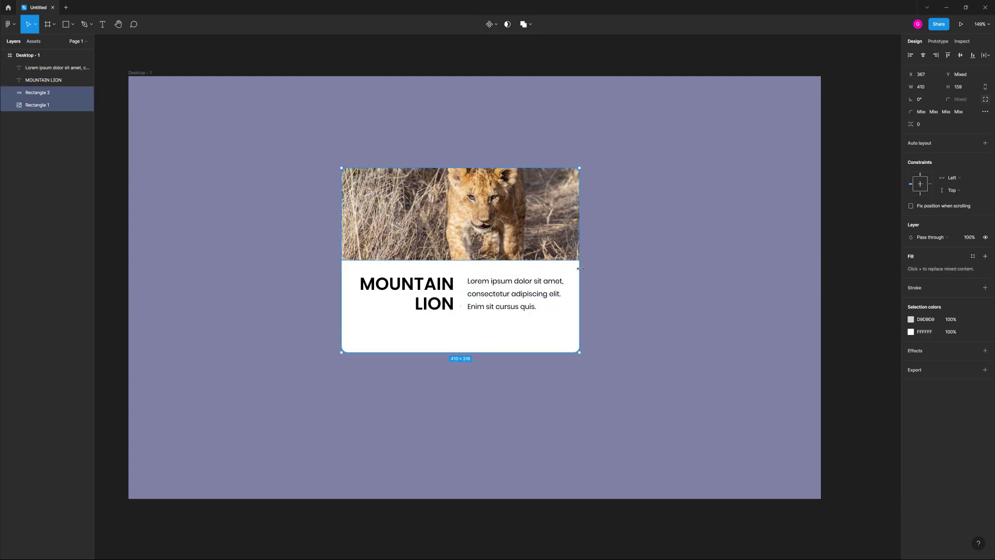
pyautogui.moveTo(580, 268); pyautogui.dragTo(584, 269)
pyautogui.click(611, 295)
# Nudge the MOUNTAIN LION title and Lorem ipsum text to the right.
pyautogui.click(439, 293)
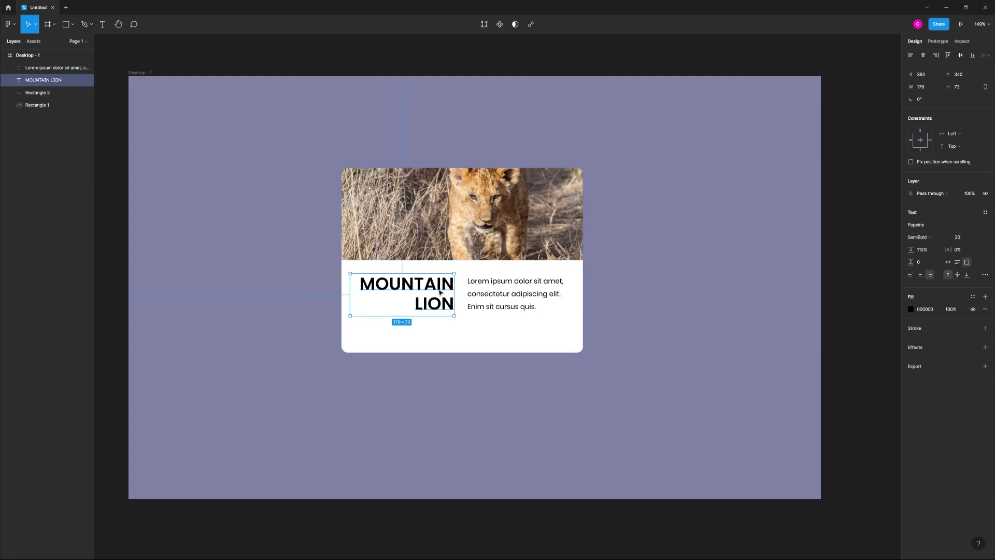
pyautogui.keyDown('shift'); pyautogui.click(523, 292); pyautogui.keyUp('shift')
pyautogui.press('Right')
pyautogui.press('Right')
# Shorten the white card body by pulling its bottom edge up closer to the text.
pyautogui.click(700, 306)
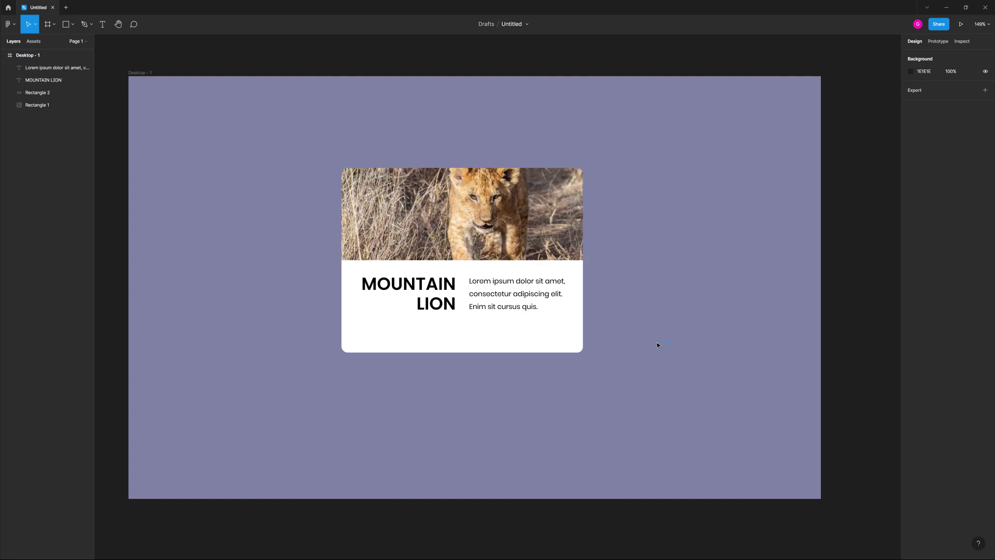
pyautogui.moveTo(636, 342); pyautogui.dragTo(346, 269)
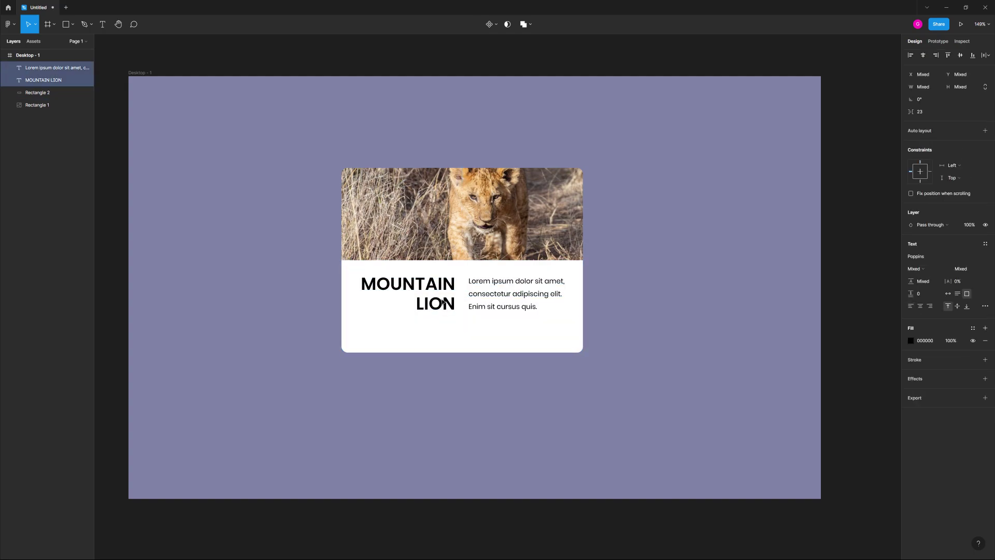
pyautogui.click(695, 306)
pyautogui.click(544, 350)
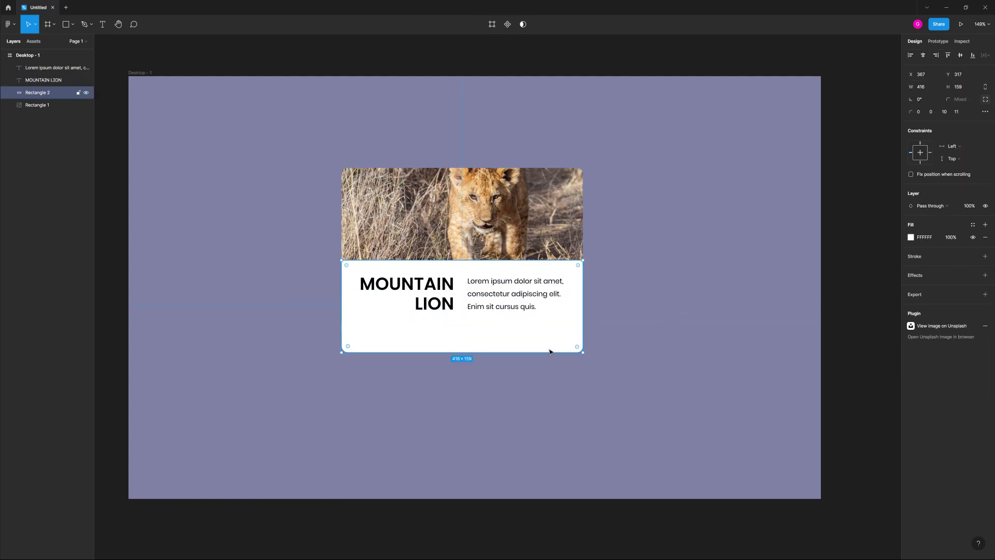
pyautogui.moveTo(543, 351); pyautogui.dragTo(543, 340)
# Insert a 36×36 carbon:add-filled icon from Iconify onto the card's bottom edge.
pyautogui.click(695, 282)
pyautogui.rightClick(806, 222)
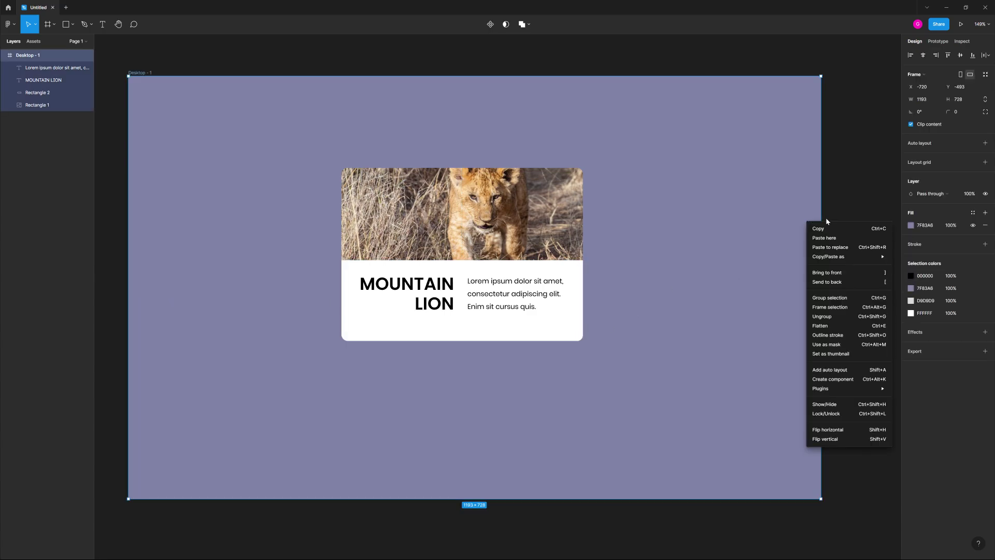
pyautogui.click(839, 212)
pyautogui.rightClick(838, 212)
pyautogui.moveTo(838, 274)
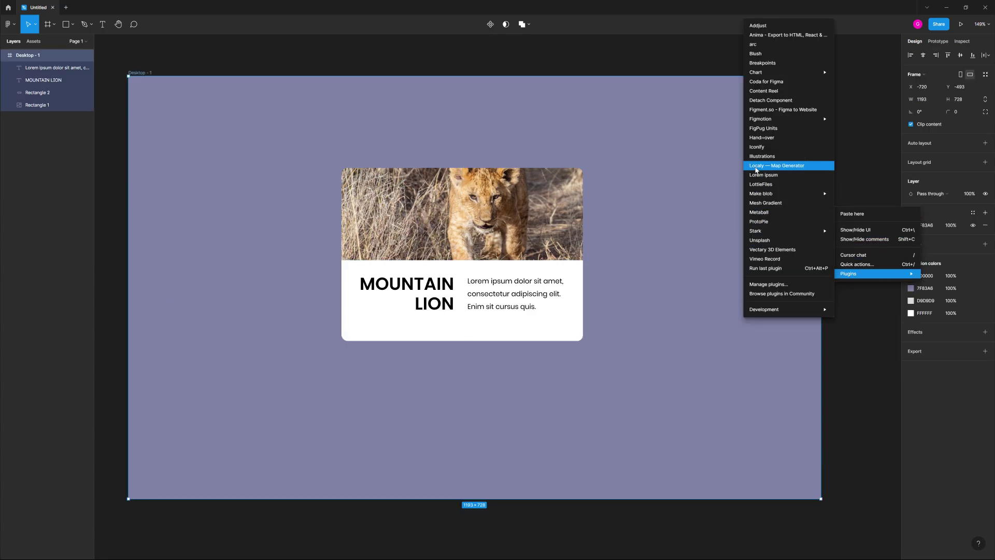
pyautogui.click(758, 147)
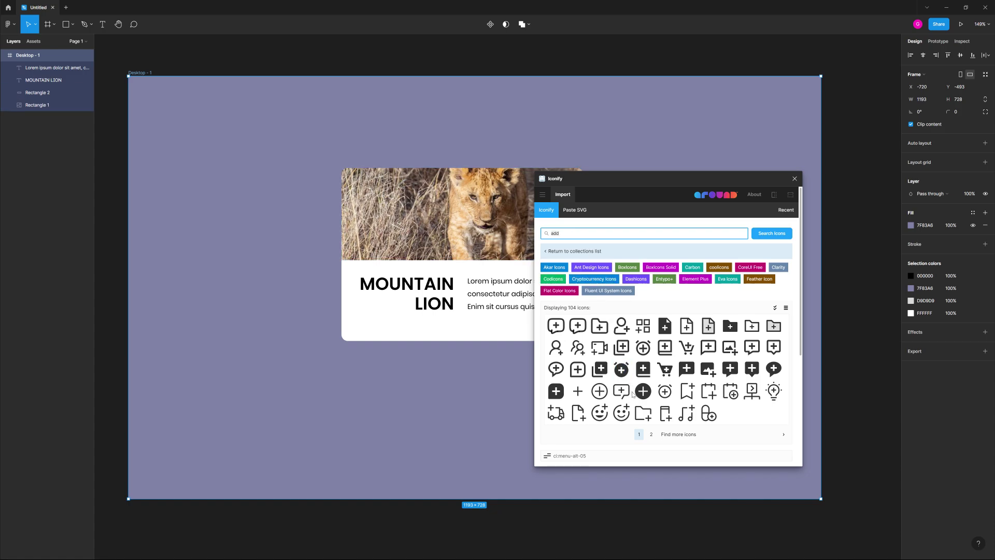
pyautogui.click(643, 392)
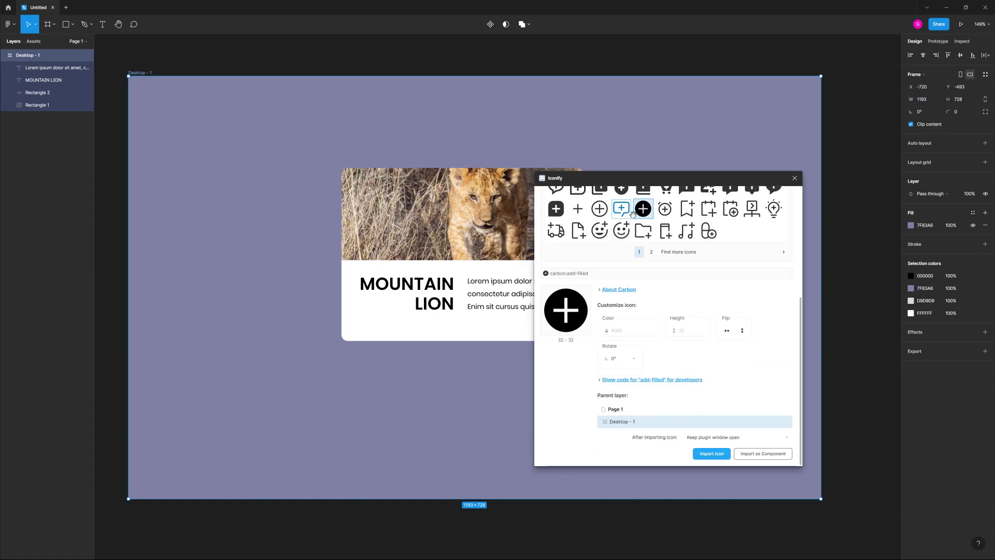
pyautogui.moveTo(566, 311); pyautogui.dragTo(452, 341)
pyautogui.click(794, 178)
pyautogui.press('Right')
pyautogui.press('Down')
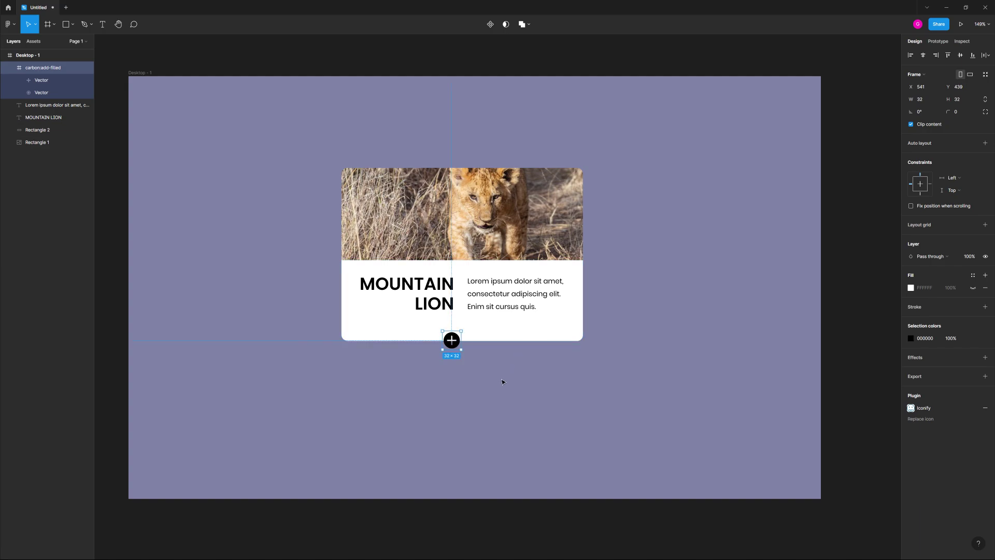
# Draw a white circle behind the plus icon's shapes.
pyautogui.click(459, 366)
pyautogui.scroll(5, 454, 364)
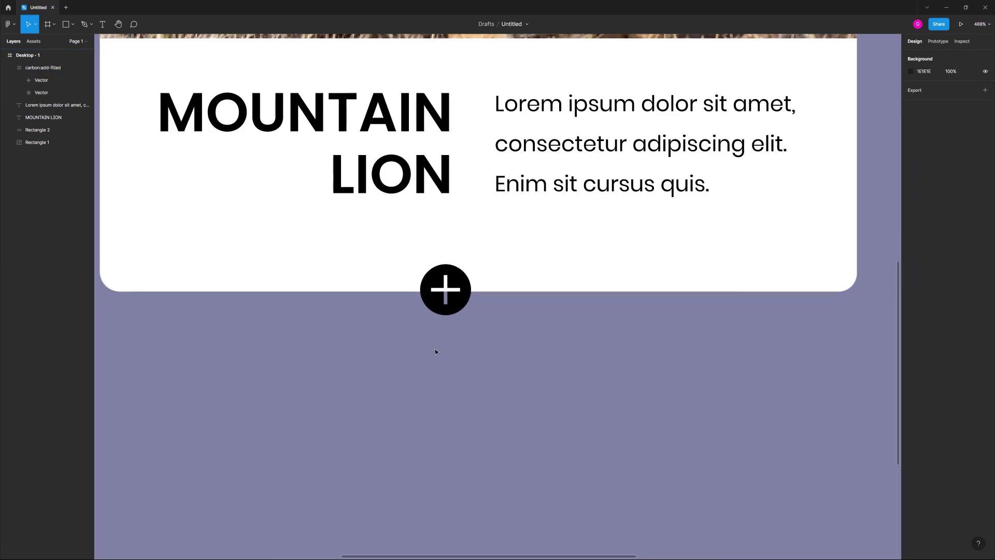
pyautogui.press('o')
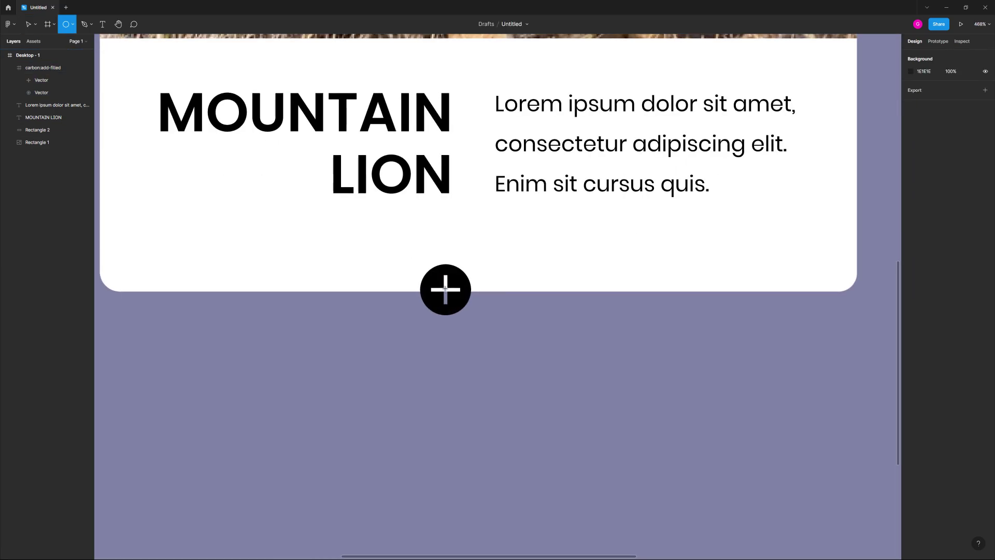
pyautogui.moveTo(445, 288); pyautogui.dragTo(465, 308)
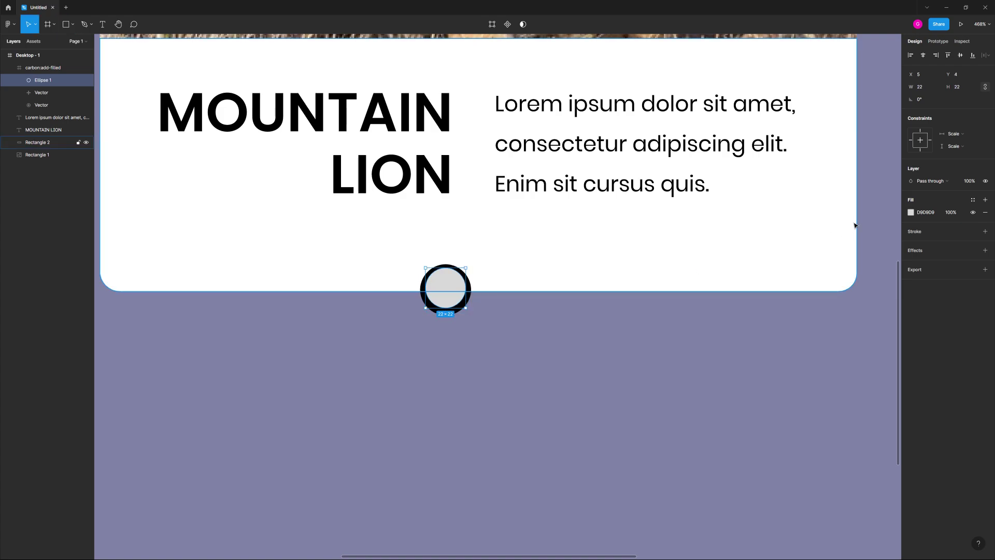
pyautogui.click(910, 212)
pyautogui.moveTo(841, 240); pyautogui.dragTo(808, 222)
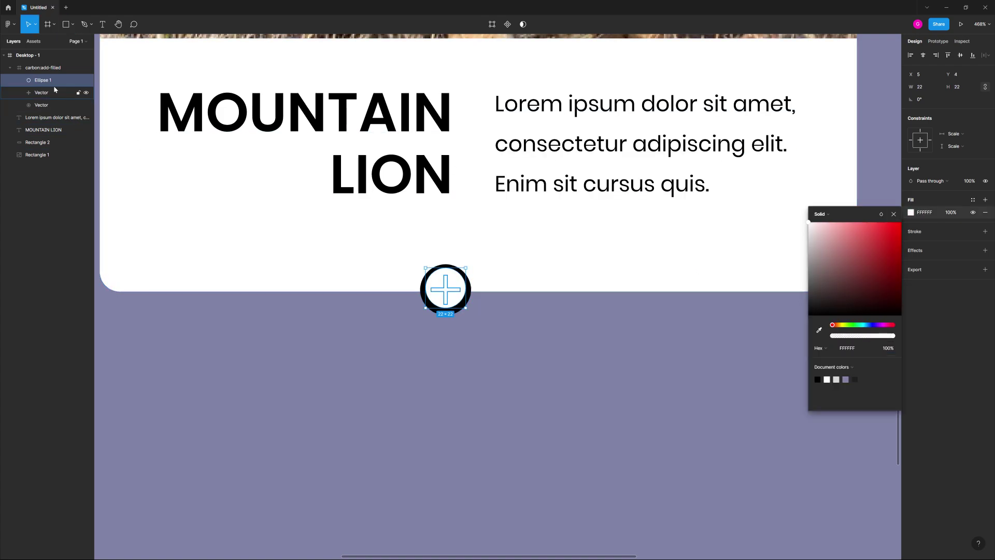
pyautogui.moveTo(51, 88); pyautogui.dragTo(47, 110)
pyautogui.click(521, 364)
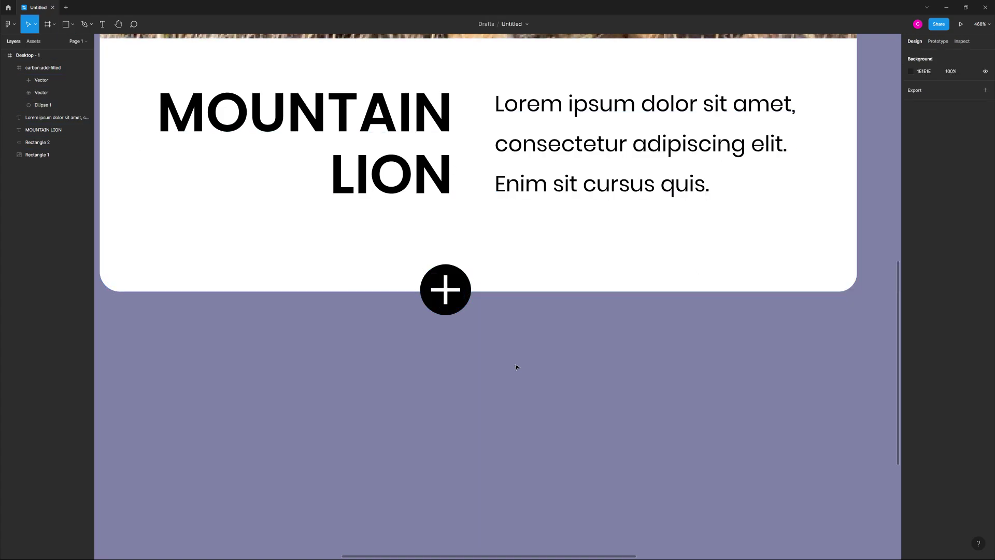
# Move the MOUNTAIN LION title and description text slightly down in the white panel.
pyautogui.hotkey('shift', '1')
pyautogui.click(394, 282)
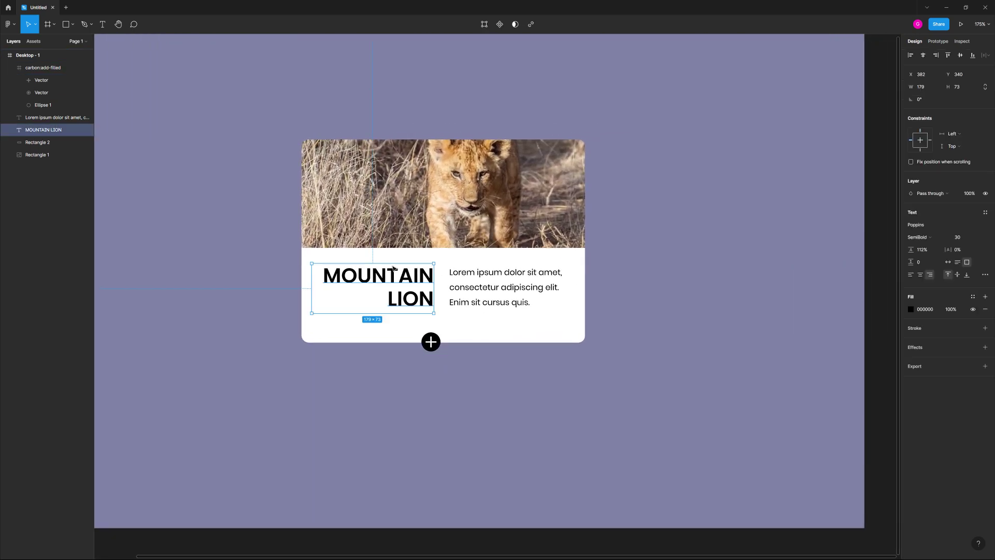
pyautogui.keyDown('shift'); pyautogui.click(510, 300); pyautogui.keyUp('shift')
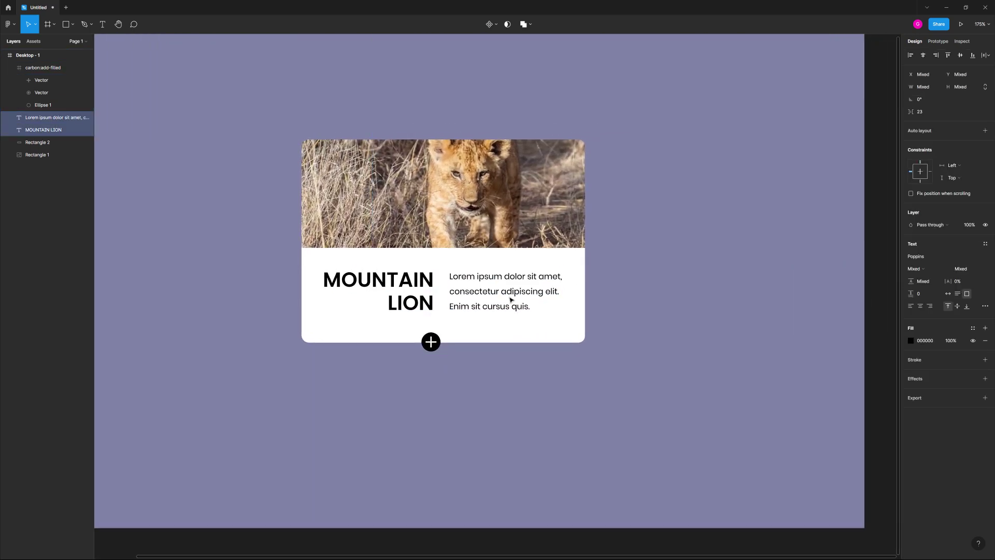
pyautogui.moveTo(510, 300); pyautogui.dragTo(510, 303)
pyautogui.click(543, 393)
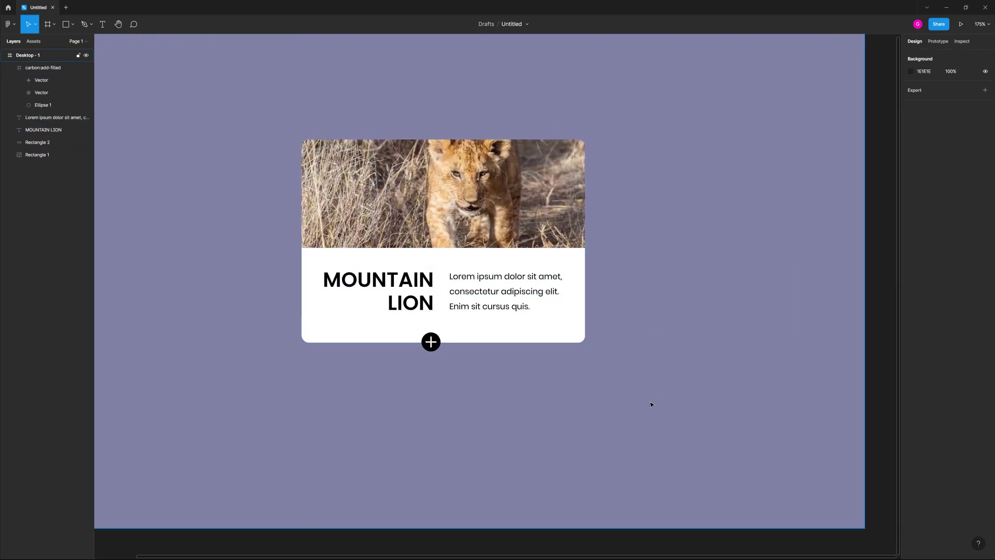
pyautogui.scroll(-5, 596, 403)
pyautogui.hscroll(2, 481, 392)
pyautogui.scroll(8, 419, 382)
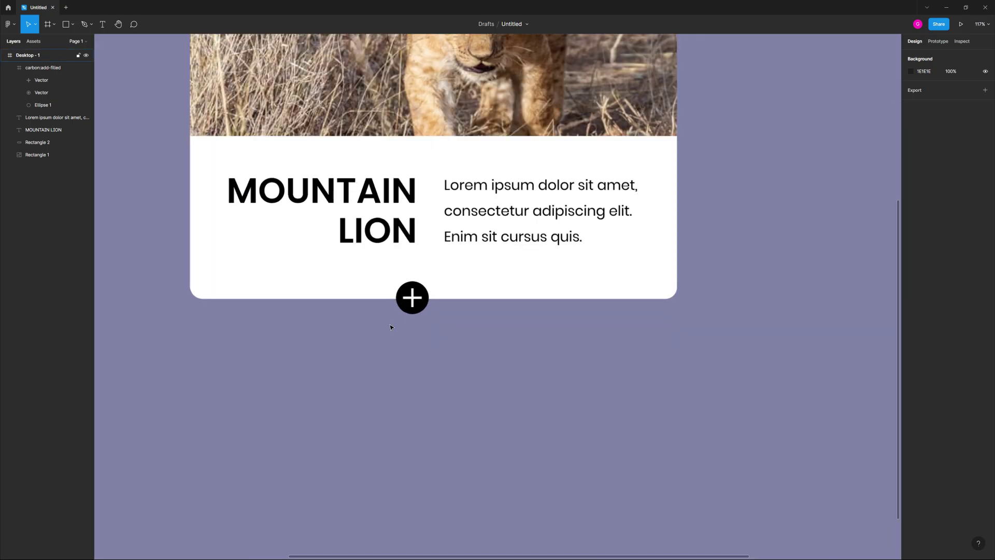
pyautogui.click(411, 297)
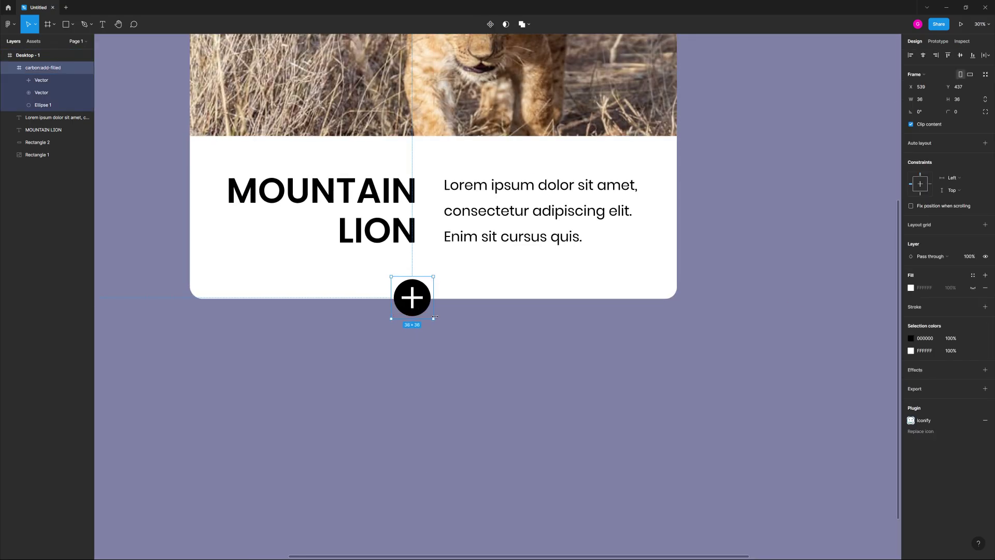
pyautogui.click(590, 327)
pyautogui.scroll(-6, 591, 326)
pyautogui.hscroll(2, 652, 360)
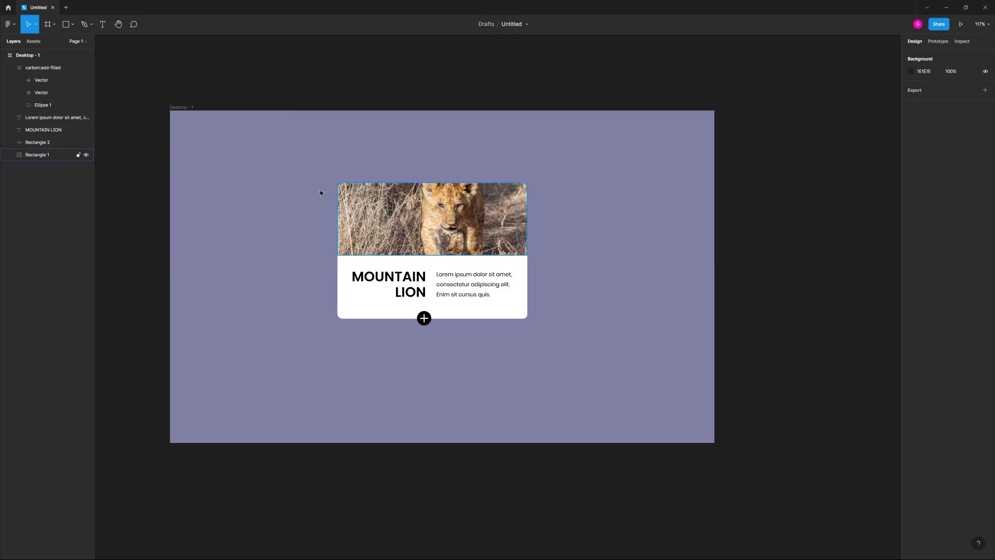
# Copy the entire lion card, plus icon included, to the canvas right of Desktop - 1.
pyautogui.moveTo(317, 192); pyautogui.dragTo(551, 369)
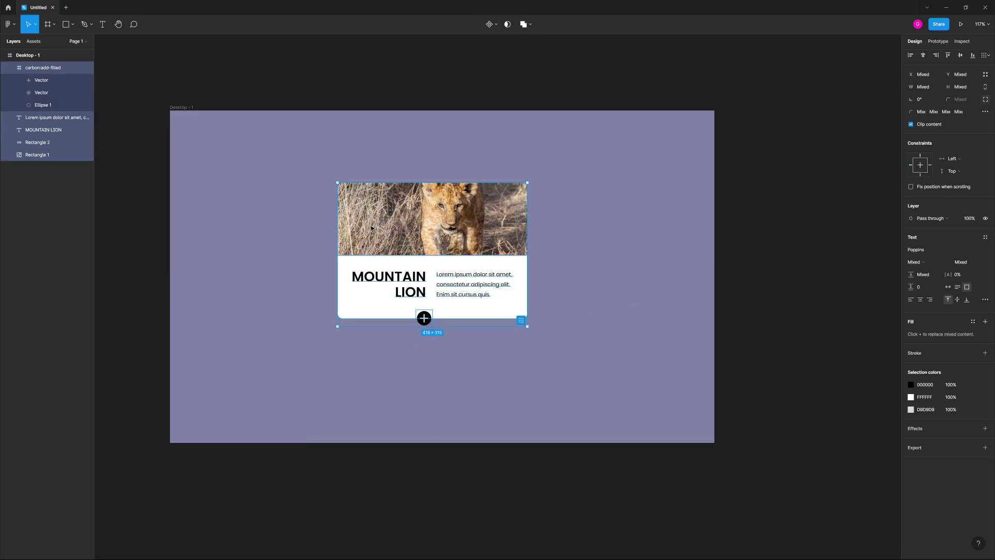
pyautogui.keyDown('alt'); pyautogui.moveTo(390, 230); pyautogui.dragTo(807, 230); pyautogui.keyUp('alt')
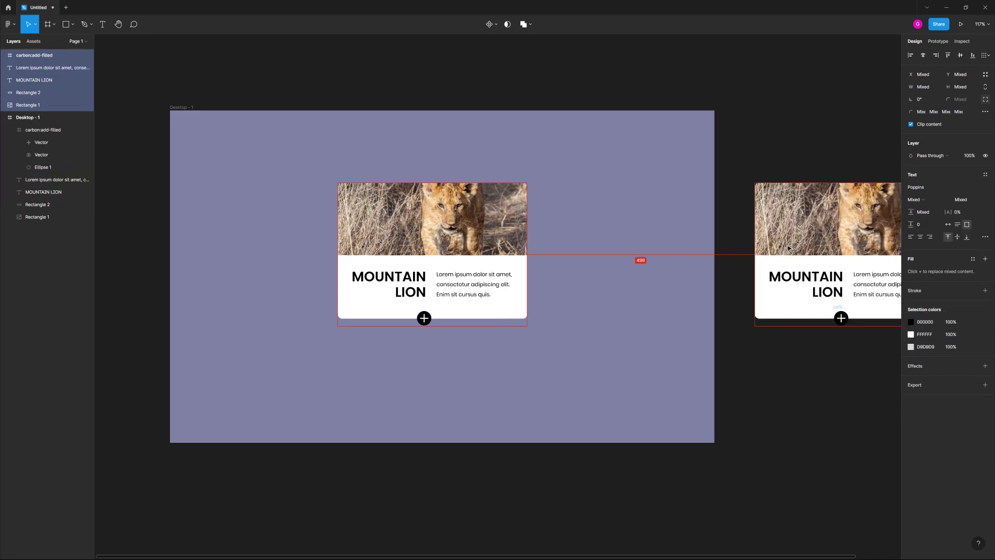
pyautogui.click(803, 388)
pyautogui.hscroll(3, 782, 247)
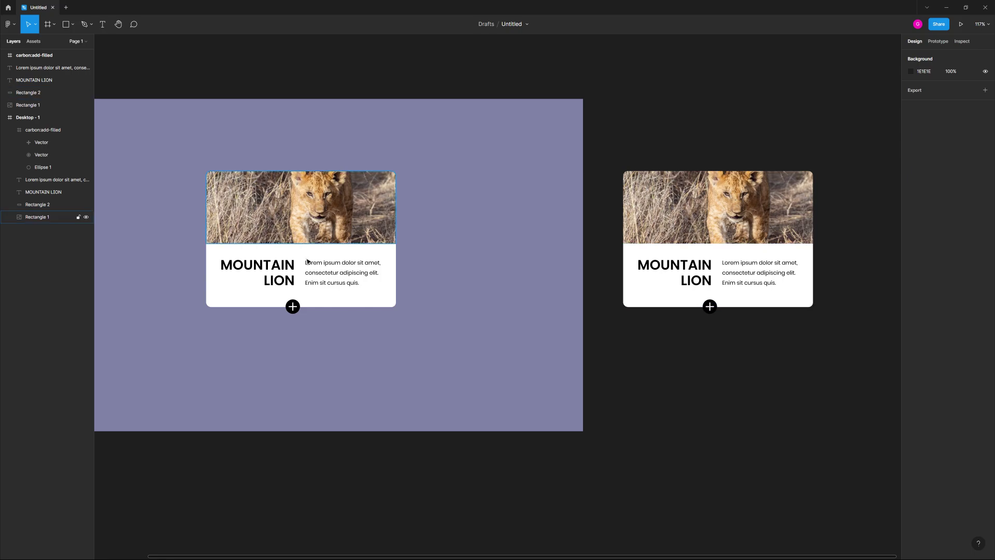
pyautogui.moveTo(369, 330); pyautogui.dragTo(458, 341)
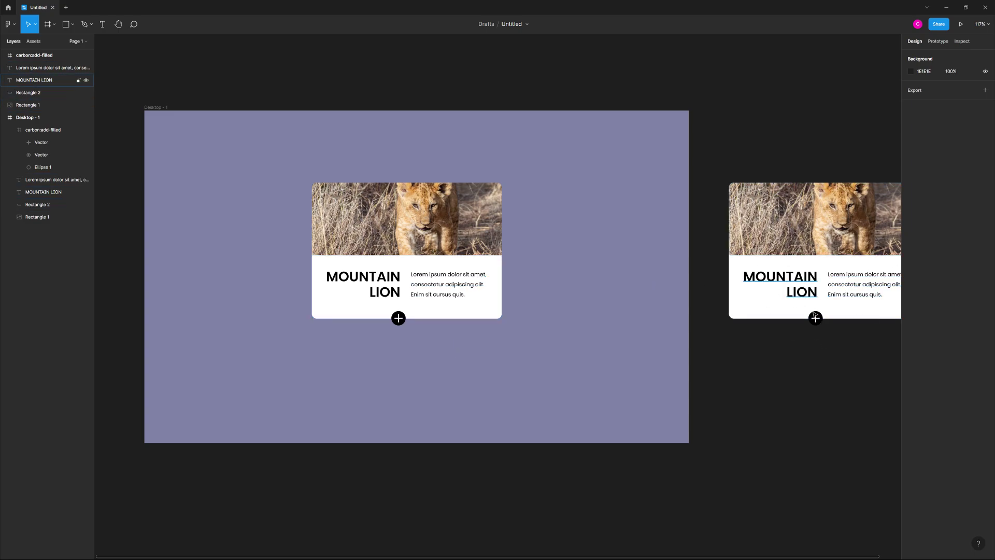
# Select the copied card's layers, then deselect and return to the original card.
pyautogui.moveTo(784, 341); pyautogui.dragTo(859, 248)
pyautogui.click(849, 374)
pyautogui.scroll(3, 313, 282)
pyautogui.hscroll(-1, 303, 273)
pyautogui.hscroll(-1, 300, 273)
pyautogui.scroll(1, 450, 304)
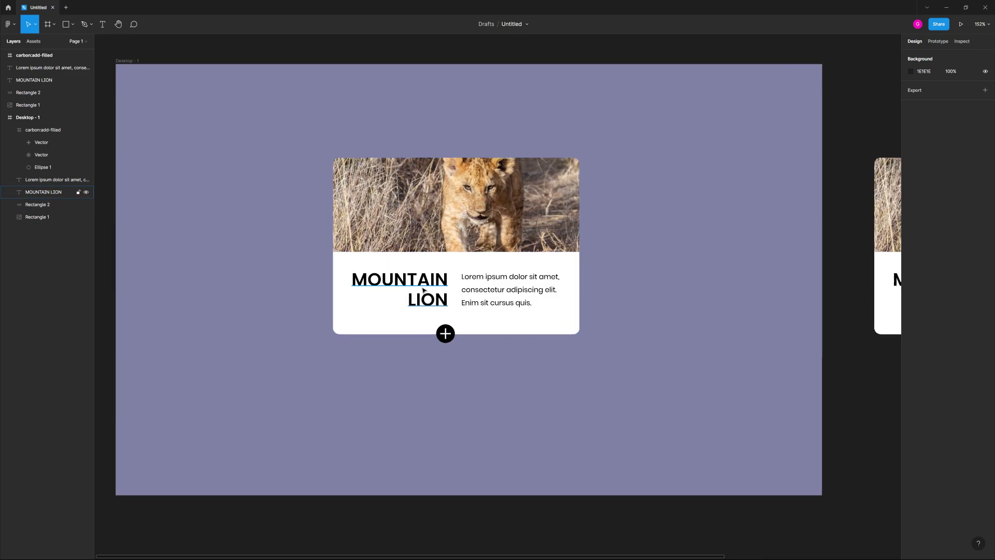
# Select the title, description and white panel without the plus icon, and apply auto layout.
pyautogui.click(443, 300)
pyautogui.keyDown('shift'); pyautogui.click(505, 291); pyautogui.keyUp('shift')
pyautogui.click(609, 293)
pyautogui.moveTo(590, 289); pyautogui.dragTo(355, 291)
pyautogui.click(557, 300)
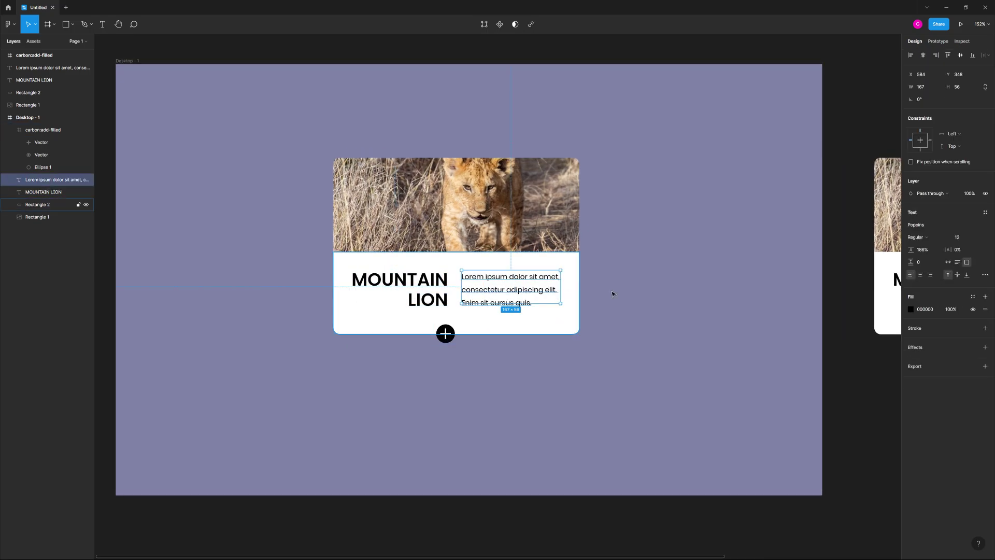
pyautogui.keyDown('shift'); pyautogui.click(395, 290); pyautogui.keyUp('shift')
pyautogui.click(605, 273)
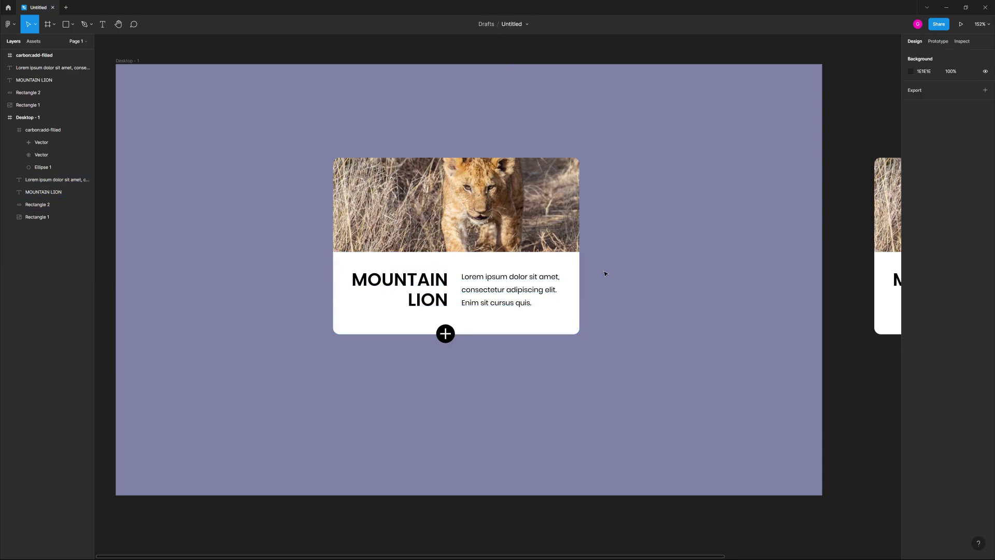
pyautogui.click(569, 264)
pyautogui.moveTo(615, 288); pyautogui.dragTo(379, 297)
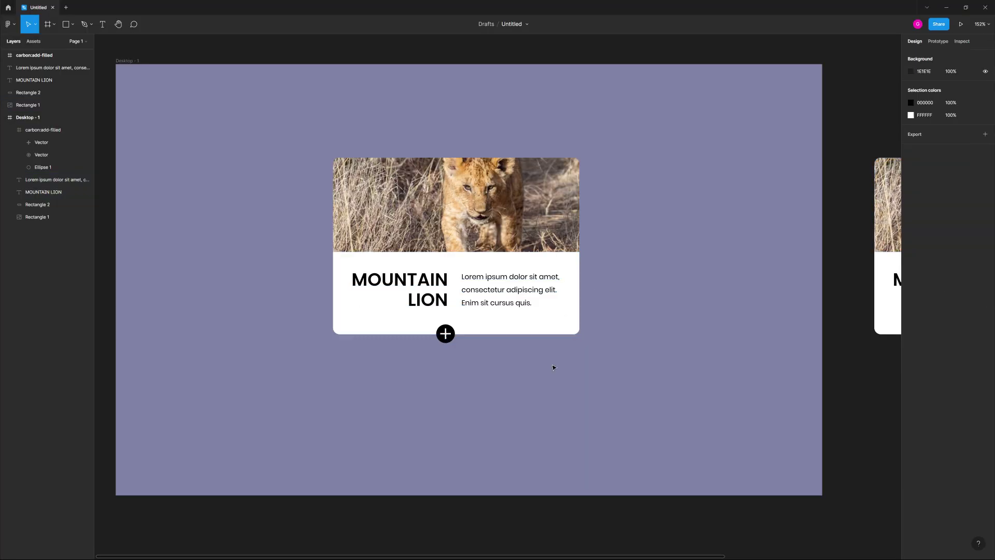
pyautogui.moveTo(619, 374); pyautogui.dragTo(305, 283)
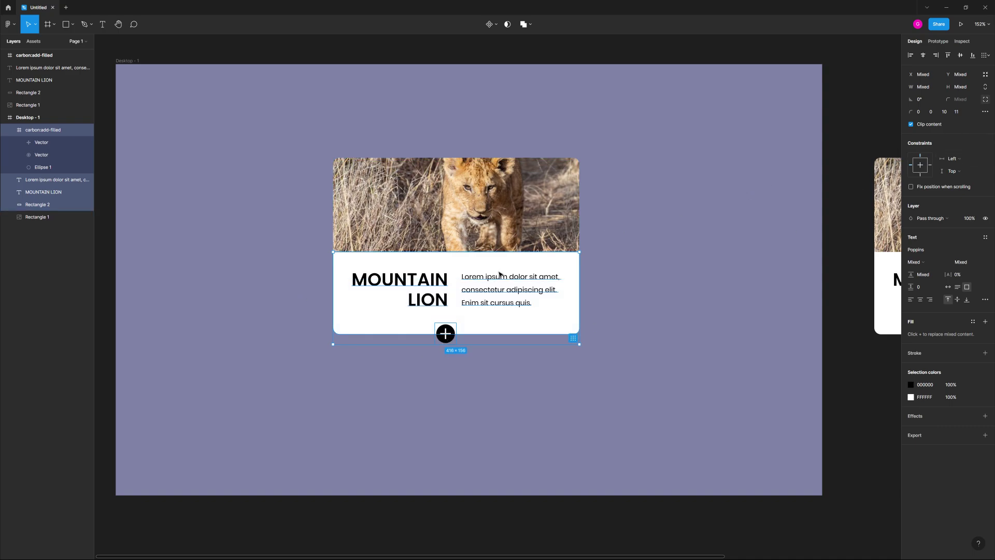
pyautogui.keyDown('shift'); pyautogui.click(445, 334); pyautogui.keyUp('shift')
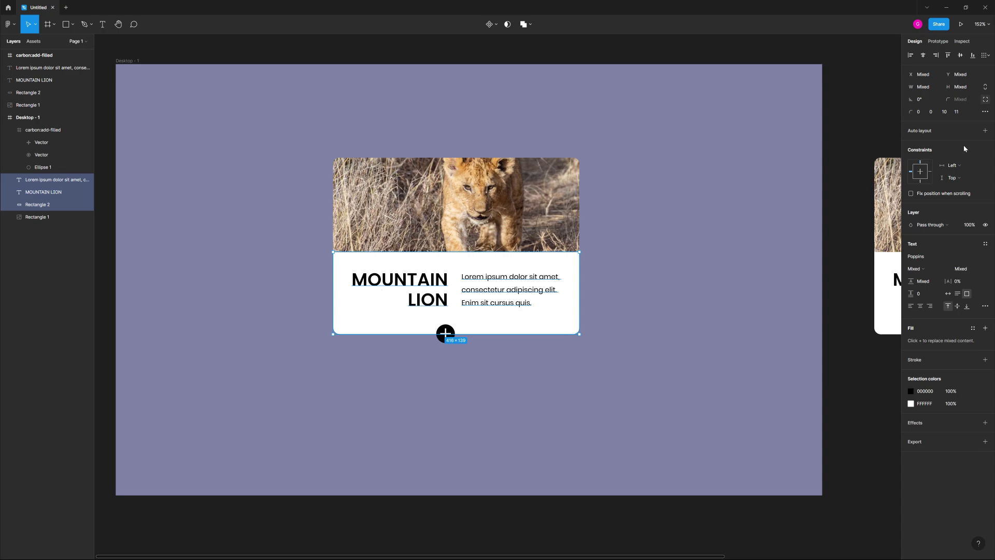
pyautogui.click(985, 131)
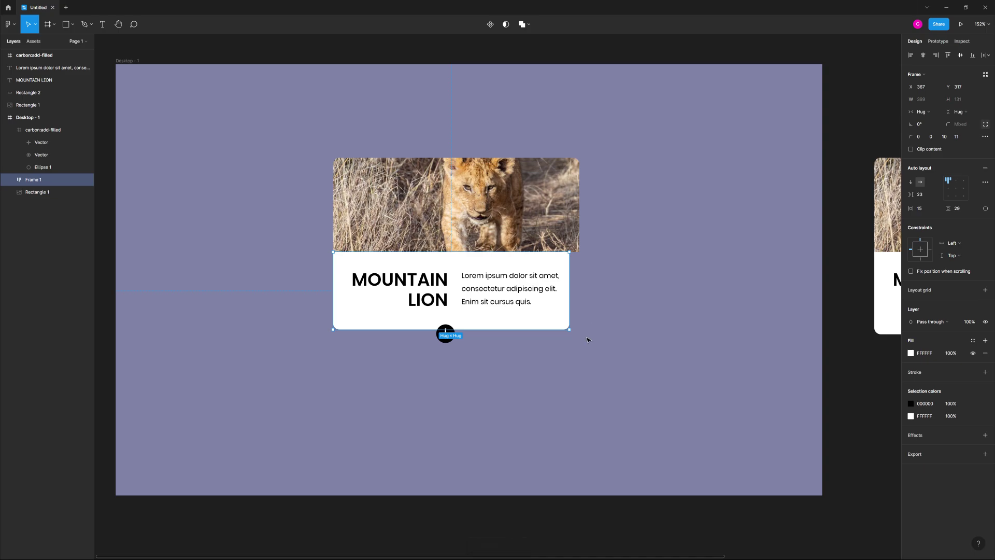
# Move the carbon:add-filled icon into Frame 1 with absolute position, then onto the bottom edge.
pyautogui.click(572, 365)
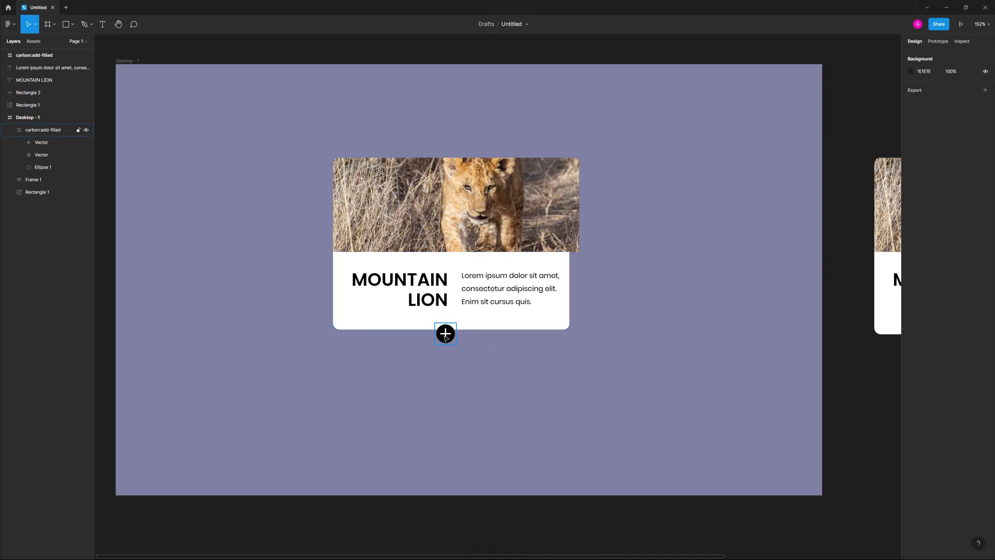
pyautogui.moveTo(446, 337); pyautogui.dragTo(453, 303)
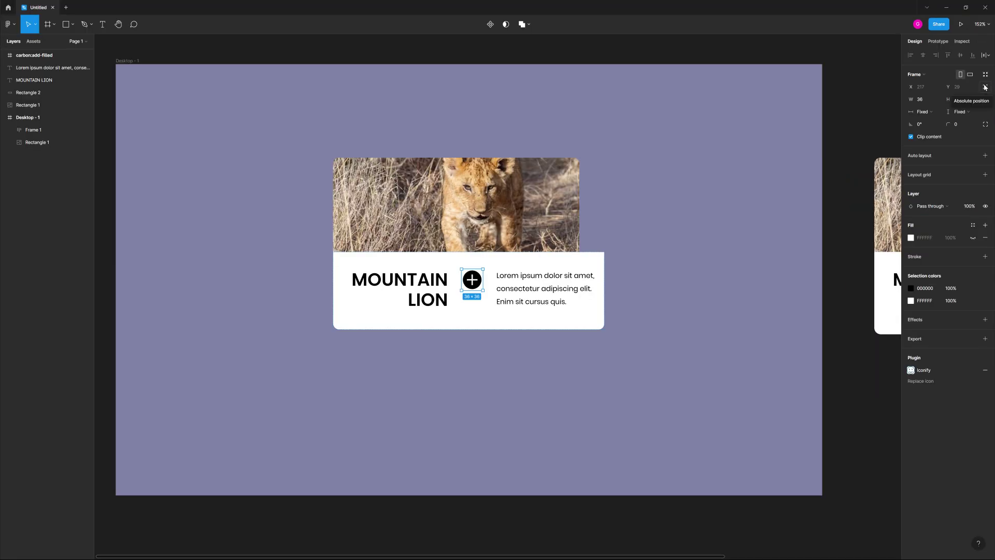
pyautogui.click(984, 87)
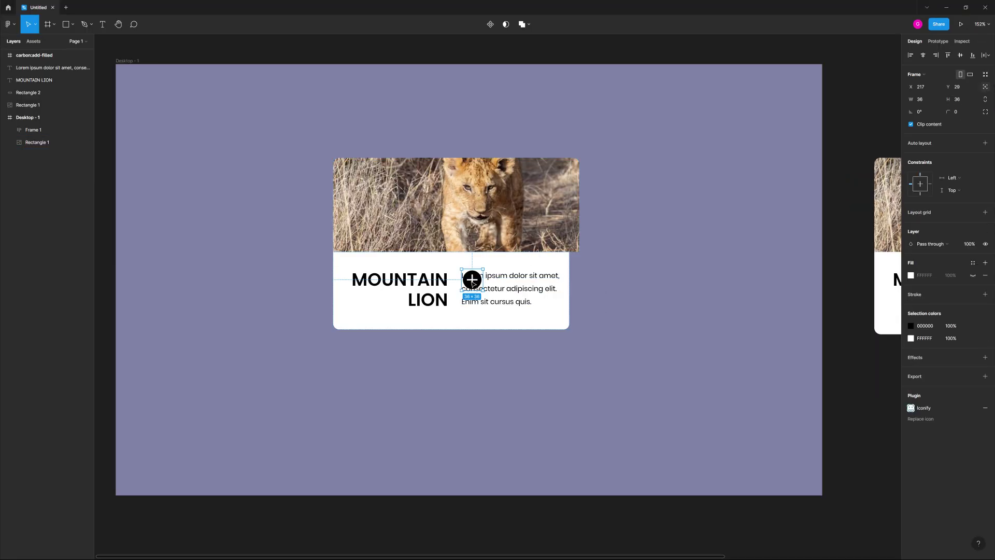
pyautogui.moveTo(473, 283); pyautogui.dragTo(459, 289)
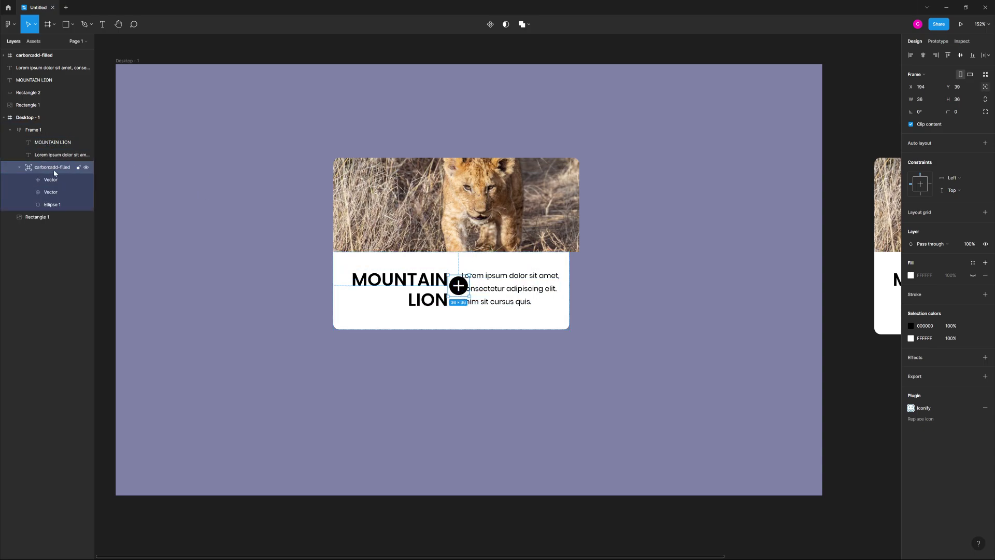
pyautogui.moveTo(459, 291); pyautogui.dragTo(447, 323)
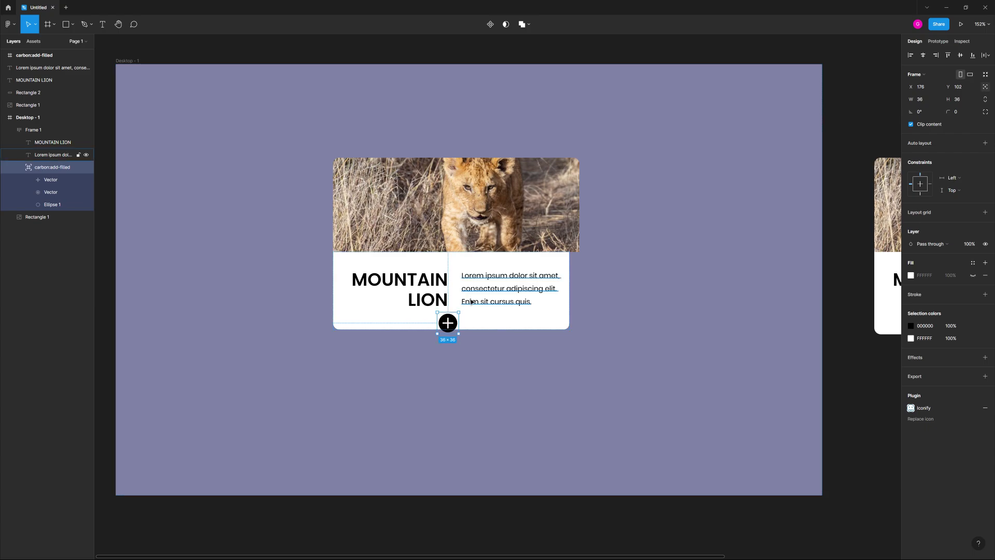
# Nudge the icon, then try stretching and widening the card frame and undo both changes.
pyautogui.press('Down')
pyautogui.press('Down')
pyautogui.press('Down')
pyautogui.press('Down')
pyautogui.press('Down')
pyautogui.press('Down')
pyautogui.press('Down')
pyautogui.press('Down')
pyautogui.press('Down')
pyautogui.press('Down')
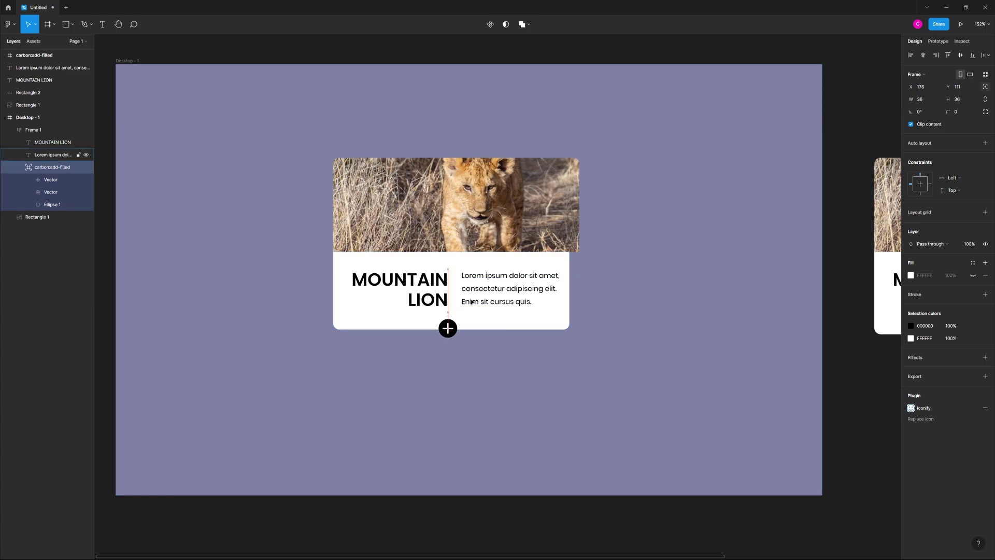
pyautogui.press('Left')
pyautogui.press('Left')
pyautogui.press('Left')
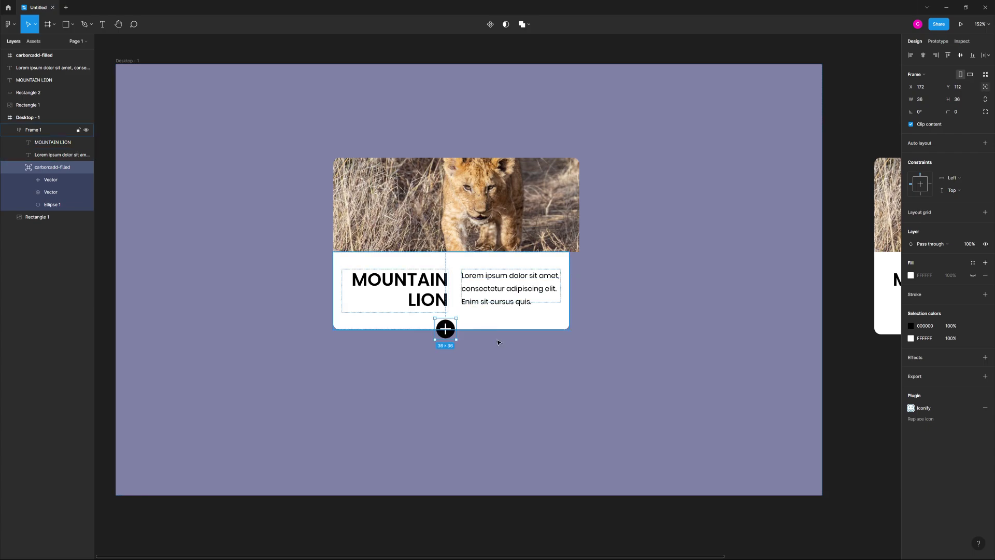
pyautogui.click(547, 375)
pyautogui.click(550, 324)
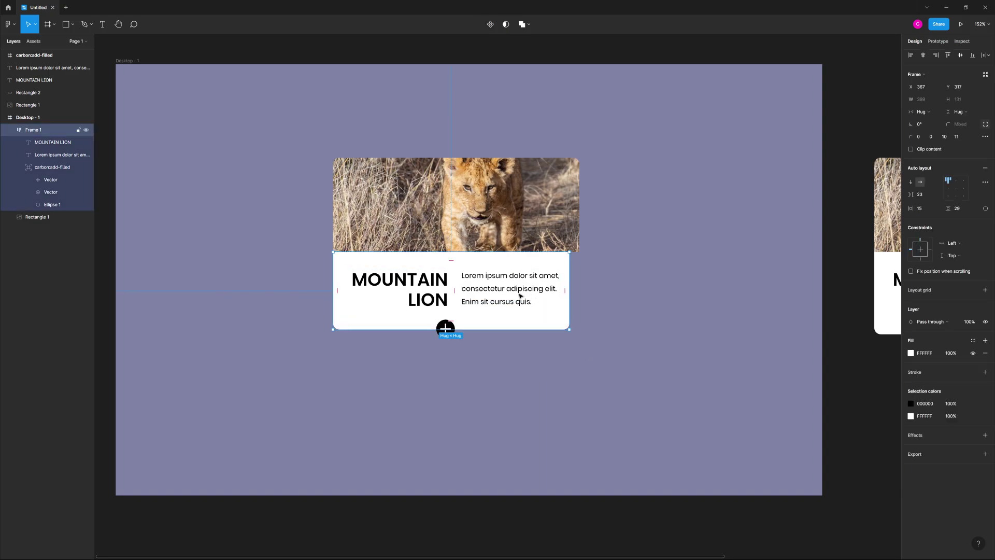
pyautogui.click(628, 291)
pyautogui.click(539, 318)
pyautogui.moveTo(539, 329); pyautogui.dragTo(539, 404)
pyautogui.hotkey('ctrl', 'z')
pyautogui.moveTo(570, 323); pyautogui.dragTo(616, 316)
pyautogui.hotkey('ctrl', 'z')
pyautogui.click(593, 366)
# Add the filler words 'JKSDF SJKSDF JKSDFJSDF' to the description text.
pyautogui.click(521, 297)
pyautogui.doubleClick(521, 297)
pyautogui.doubleClick(523, 297)
pyautogui.click(532, 293)
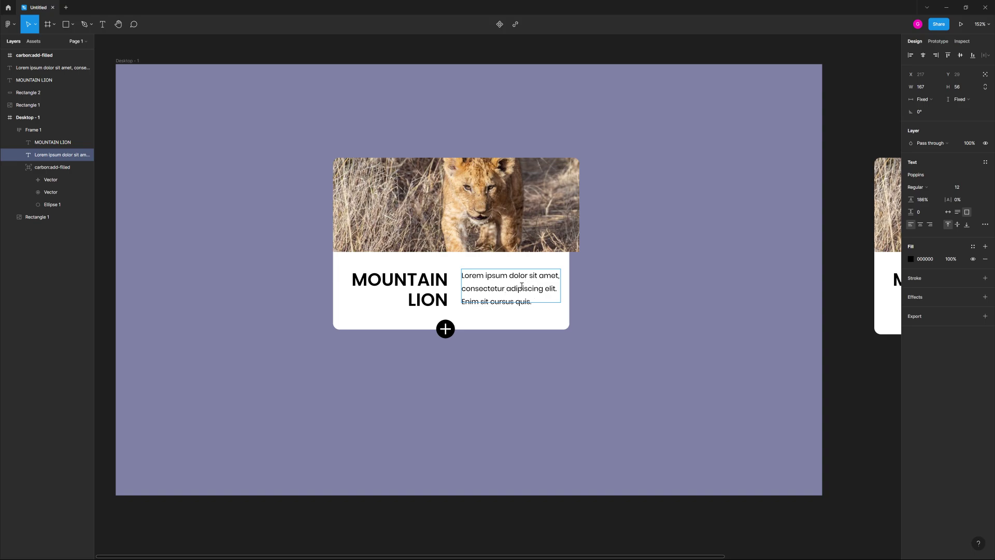
pyautogui.write('JKSDF SJKSDF JKSDFJSDF')
pyautogui.click(546, 361)
# Set the description text's height to Hug so the panel grows to fit four lines.
pyautogui.click(547, 319)
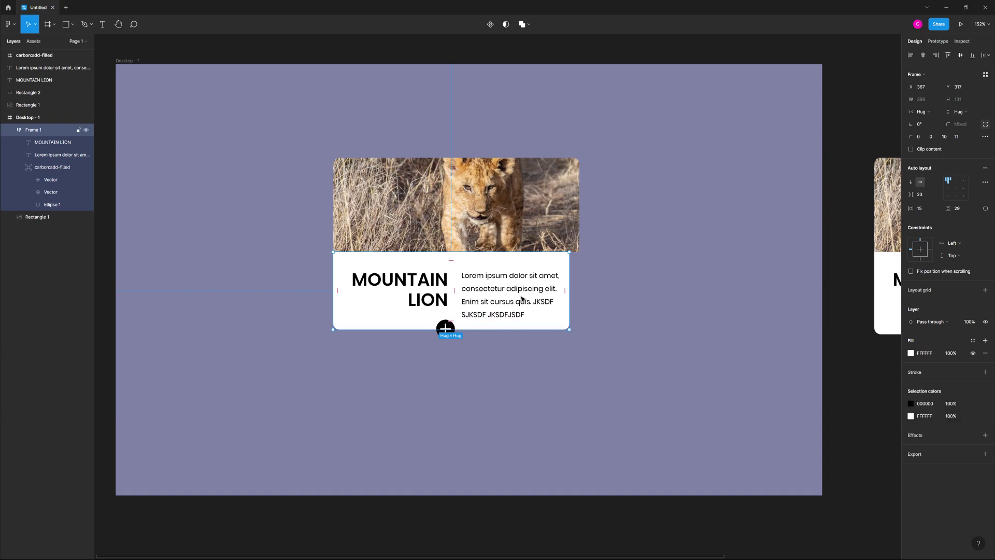
pyautogui.click(522, 299)
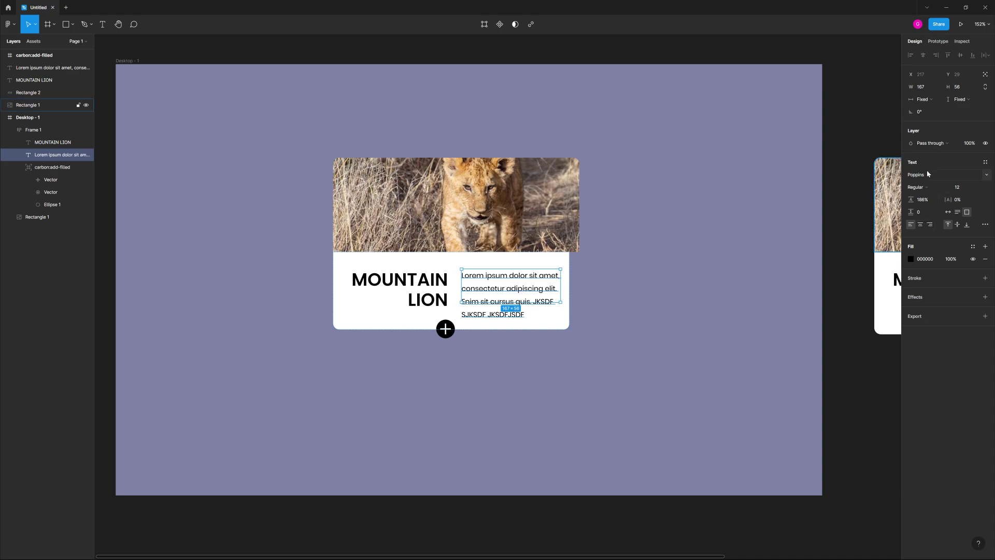
pyautogui.click(956, 100)
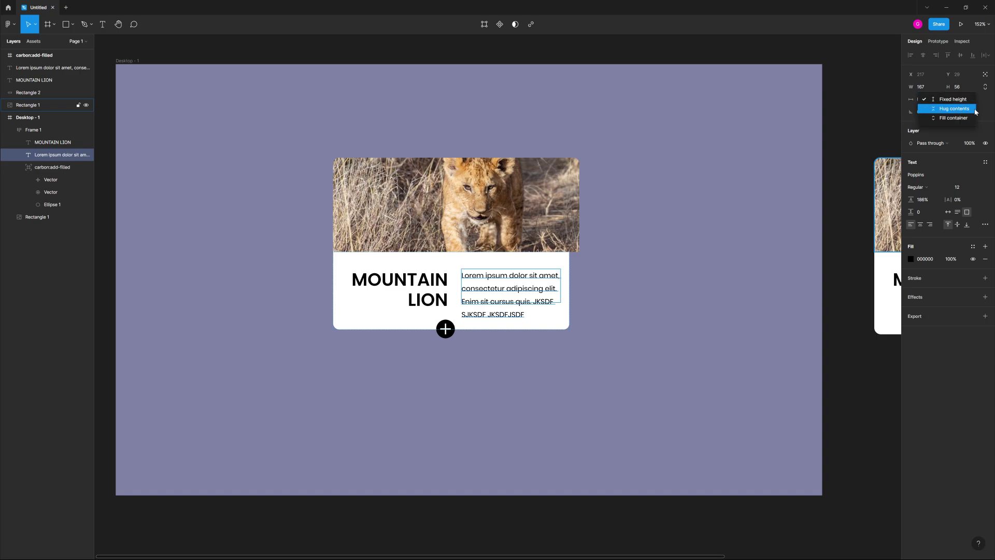
pyautogui.click(956, 109)
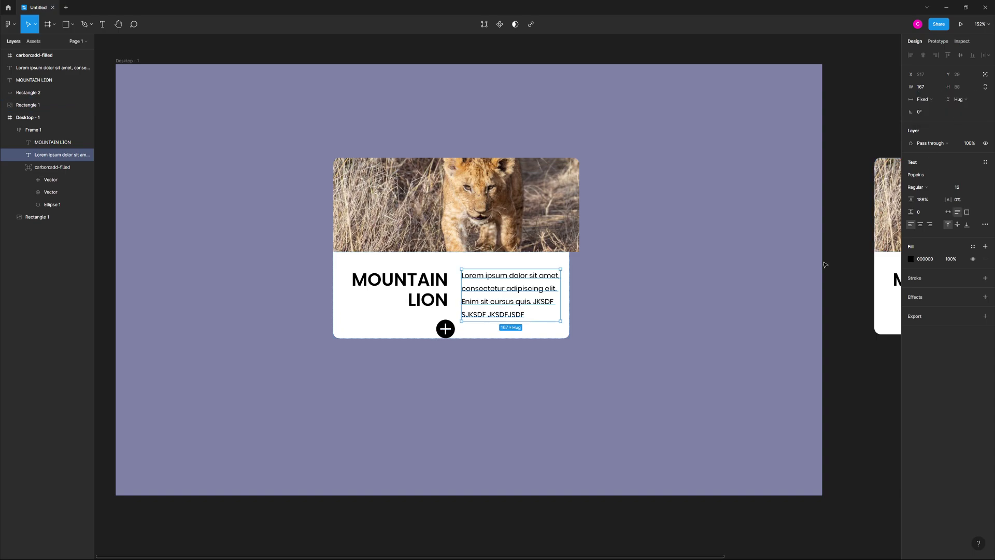
pyautogui.click(513, 364)
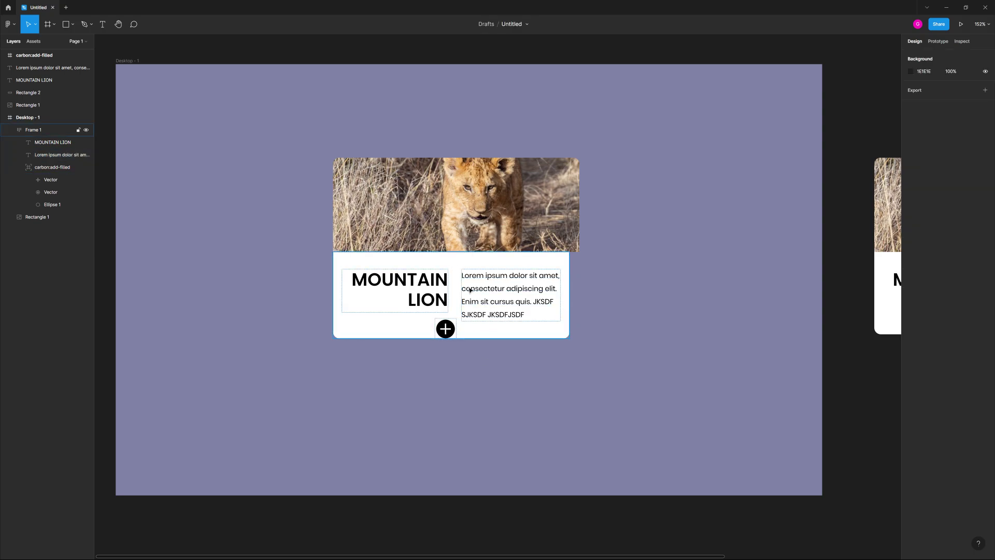
# Wrap the lion image and card content in auto-layout Frame 2 and make it a component.
pyautogui.click(569, 192)
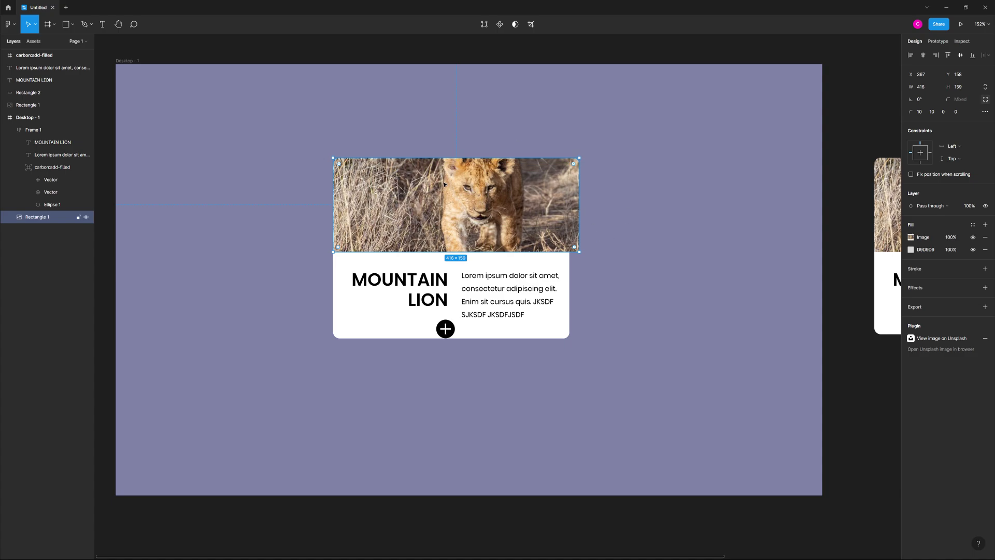
pyautogui.click(338, 133)
pyautogui.click(518, 326)
pyautogui.press('Escape')
pyautogui.click(52, 216)
pyautogui.click(595, 344)
pyautogui.moveTo(642, 363); pyautogui.dragTo(298, 199)
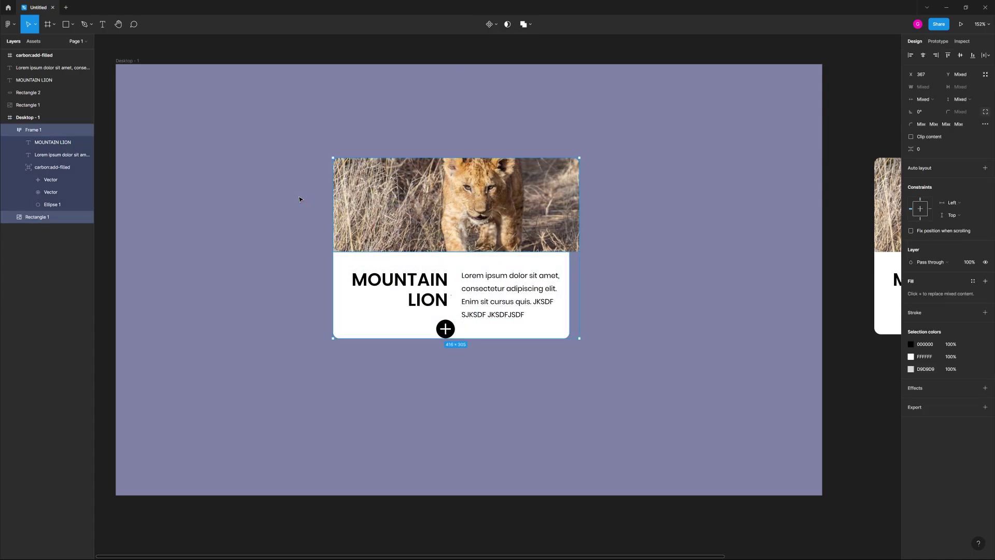
pyautogui.click(985, 168)
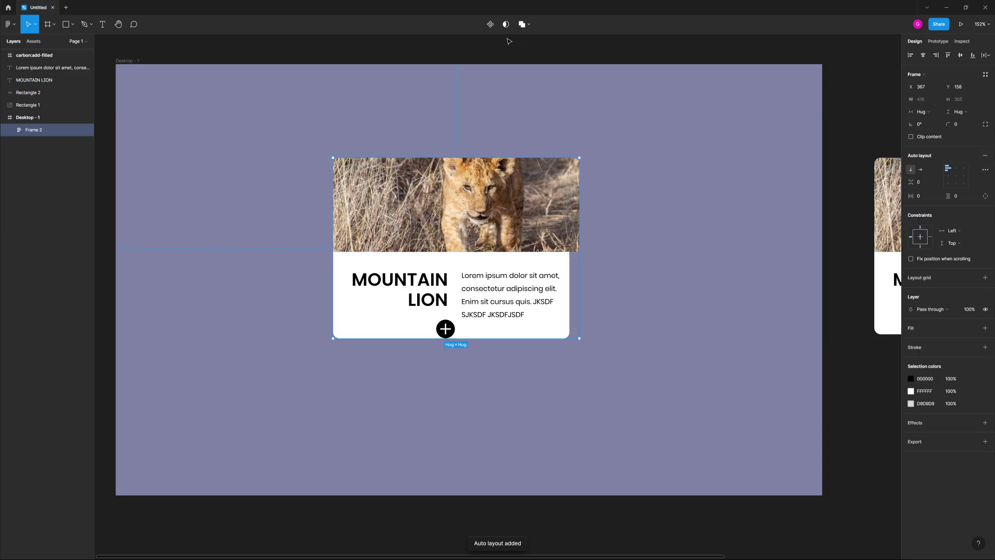
pyautogui.click(490, 25)
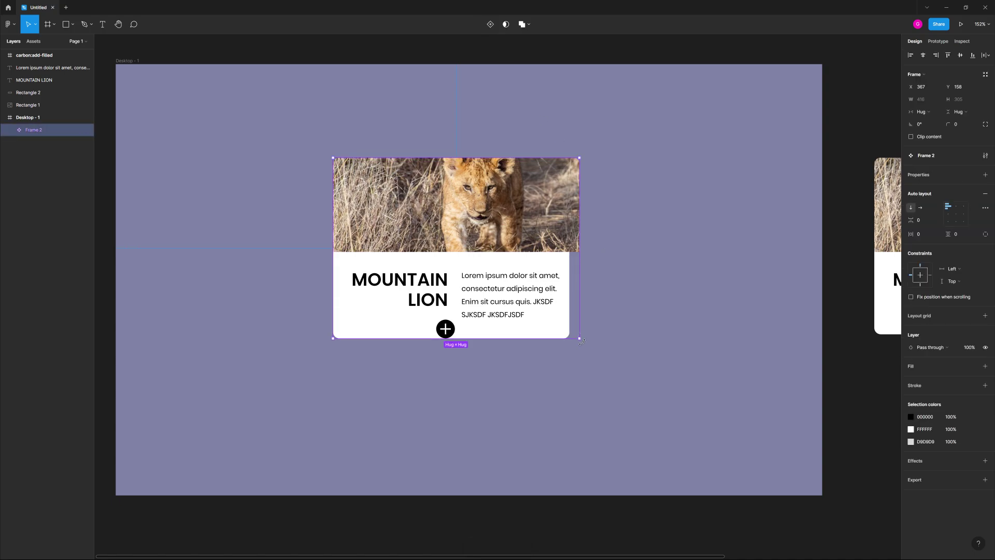
# Append 'ASDFS ASDF' to the paragraph to test the card growing.
pyautogui.doubleClick(517, 315)
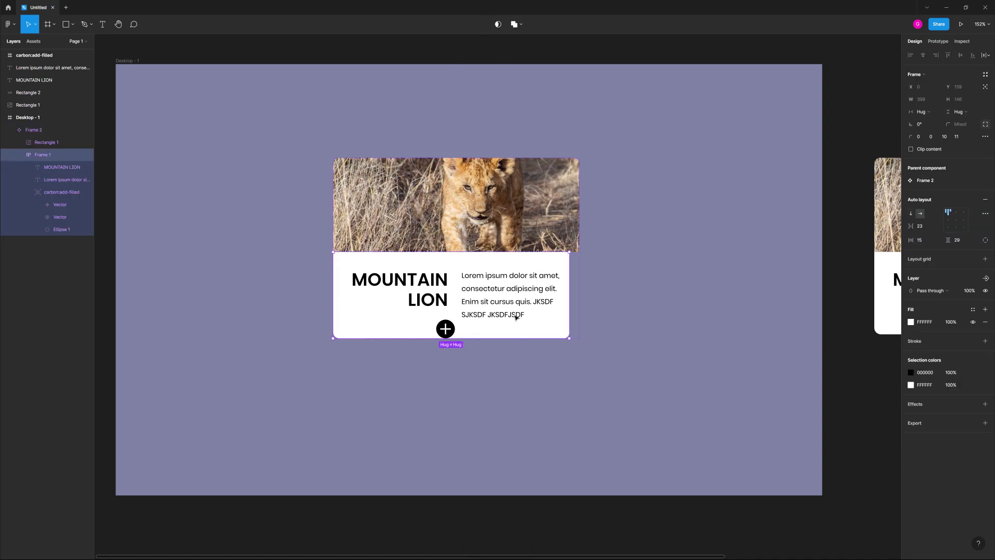
pyautogui.click(532, 311)
pyautogui.doubleClick(524, 314)
pyautogui.click(539, 315)
pyautogui.write('ASDFS ASDF')
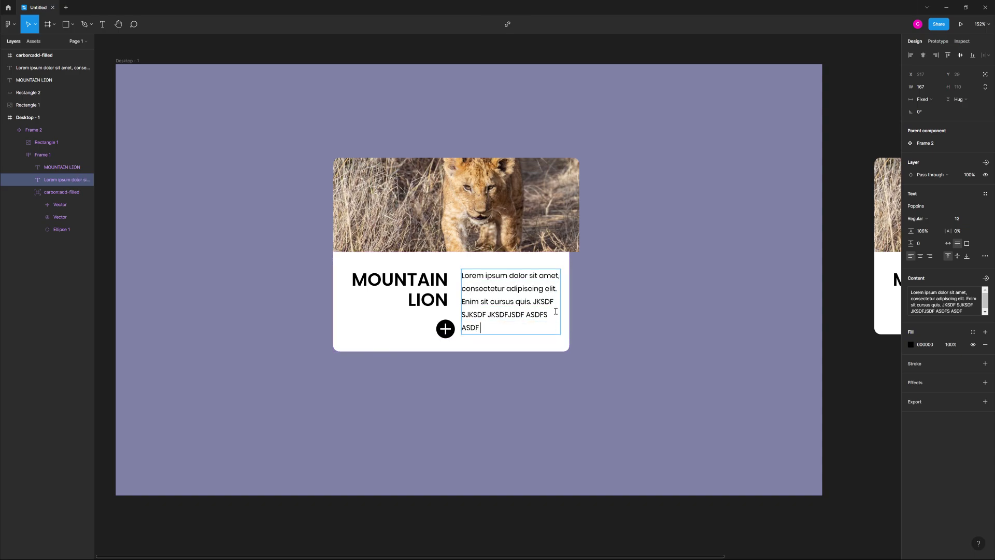
# Nudge the plus icon down to Y 149 on the card's bottom edge and constrain it to Bottom.
pyautogui.click(655, 313)
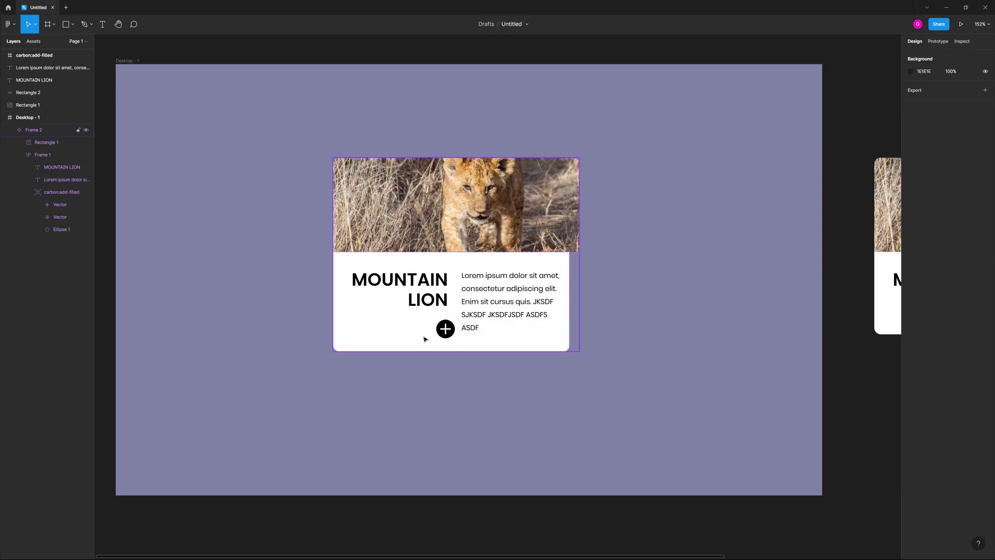
pyautogui.click(443, 329)
pyautogui.click(443, 329)
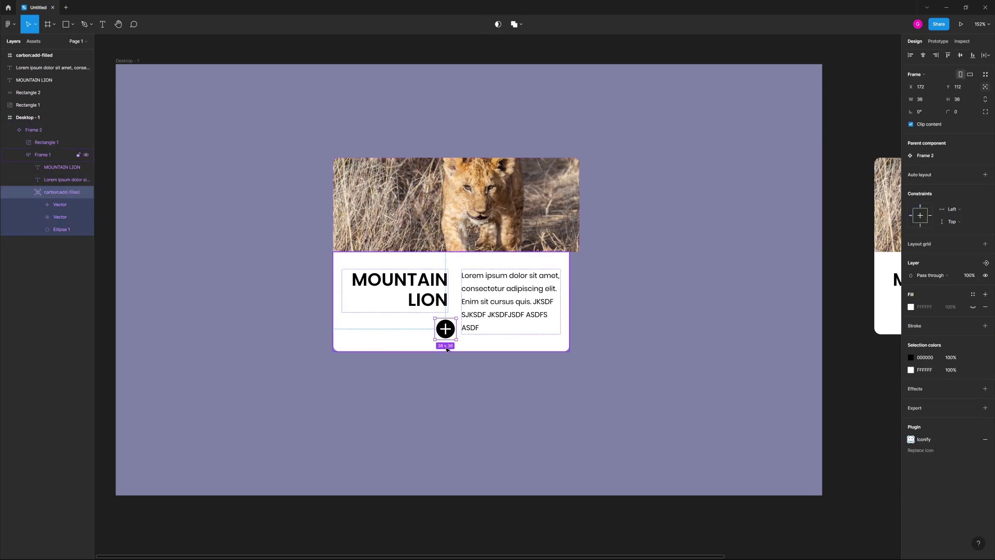
pyautogui.press('Down')
pyautogui.press('Down')
pyautogui.press('Down')
pyautogui.press('Down')
pyautogui.press('Down')
pyautogui.press('Down')
pyautogui.press('Down')
pyautogui.press('Down')
pyautogui.press('Down')
pyautogui.press('Down')
pyautogui.press('Down')
pyautogui.press('Down')
pyautogui.press('Down')
pyautogui.press('Down')
pyautogui.press('Down')
pyautogui.press('Down')
pyautogui.press('Down')
pyautogui.press('Down')
pyautogui.press('Down')
pyautogui.press('Down')
pyautogui.press('Down')
pyautogui.press('Down')
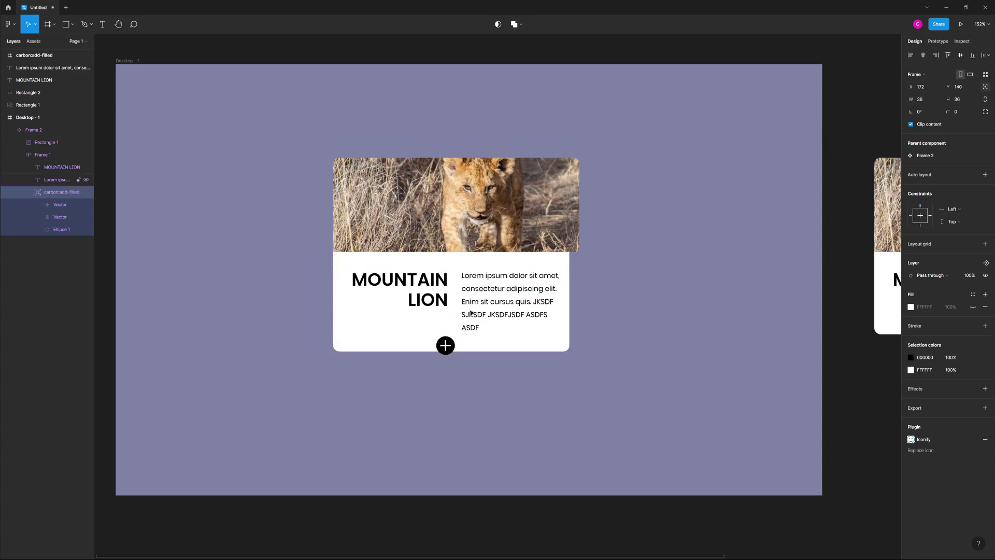
pyautogui.press('Down')
pyautogui.press('Down')
pyautogui.press('Down')
pyautogui.press('Down')
pyautogui.press('Down')
pyautogui.press('Down')
pyautogui.click(953, 221)
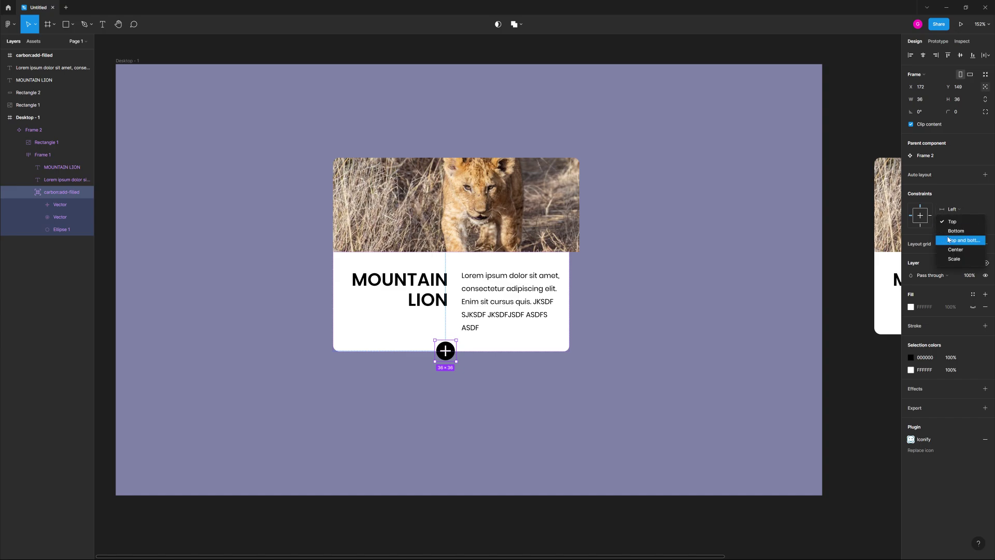
pyautogui.click(955, 232)
pyautogui.click(560, 404)
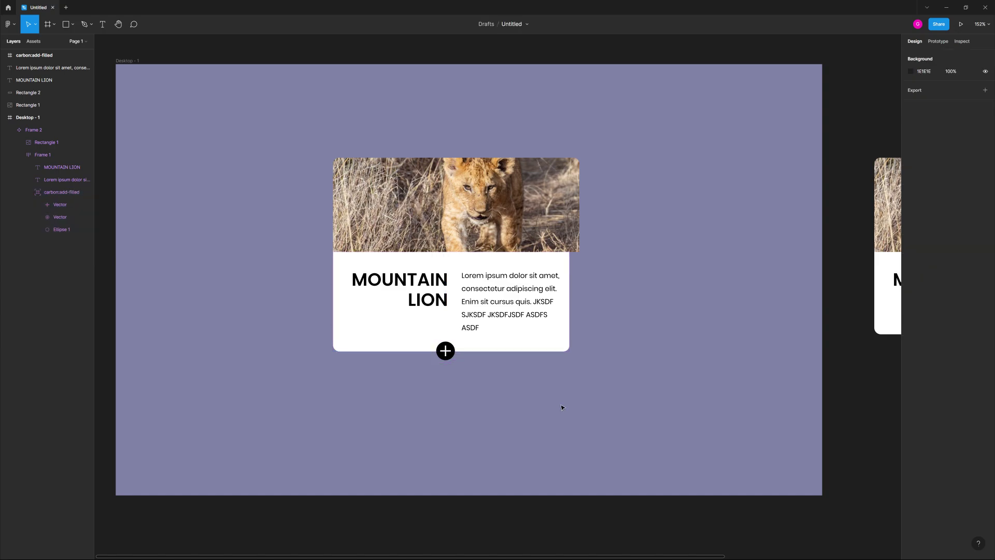
# Delete the paragraph's filler words so it ends at "Enim sit cursus quis.".
pyautogui.doubleClick(471, 327)
pyautogui.doubleClick(470, 327)
pyautogui.click(480, 327)
pyautogui.moveTo(481, 327); pyautogui.dragTo(511, 314)
pyautogui.press('BackSpace')
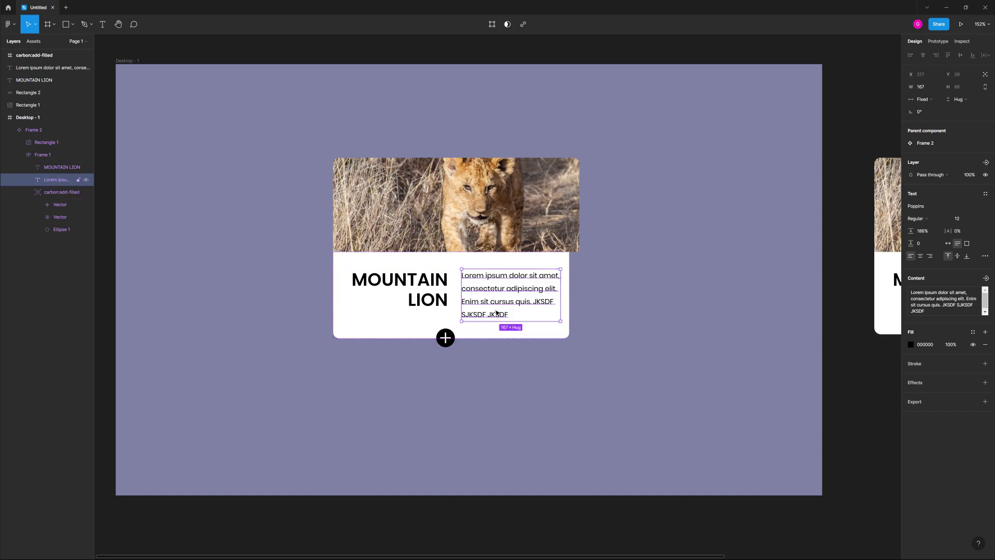
pyautogui.doubleClick(531, 311)
pyautogui.click(531, 311)
pyautogui.moveTo(531, 311); pyautogui.dragTo(534, 302)
pyautogui.press('BackSpace')
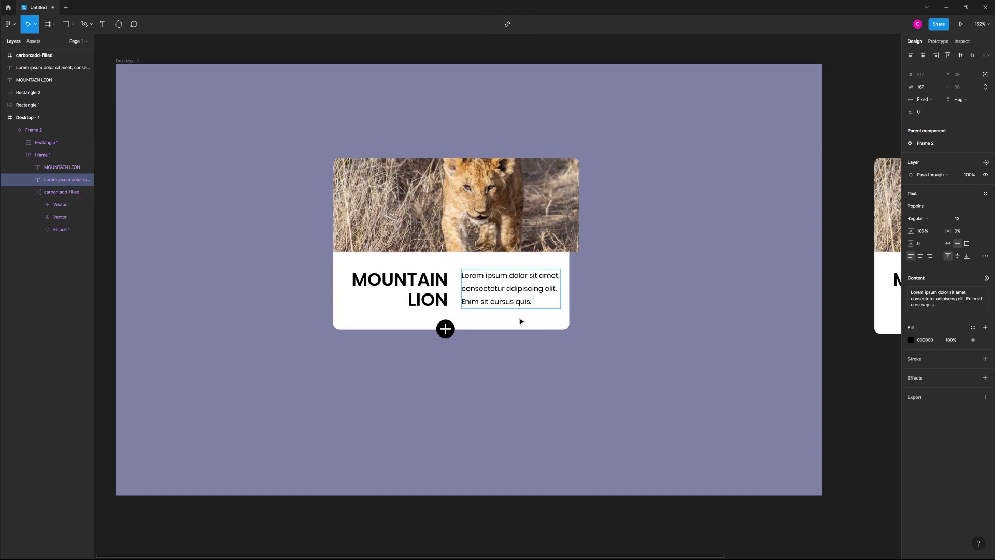
pyautogui.press('Escape')
# Try widening the card to 450 px, then undo so it hugs its contents.
pyautogui.click(578, 273)
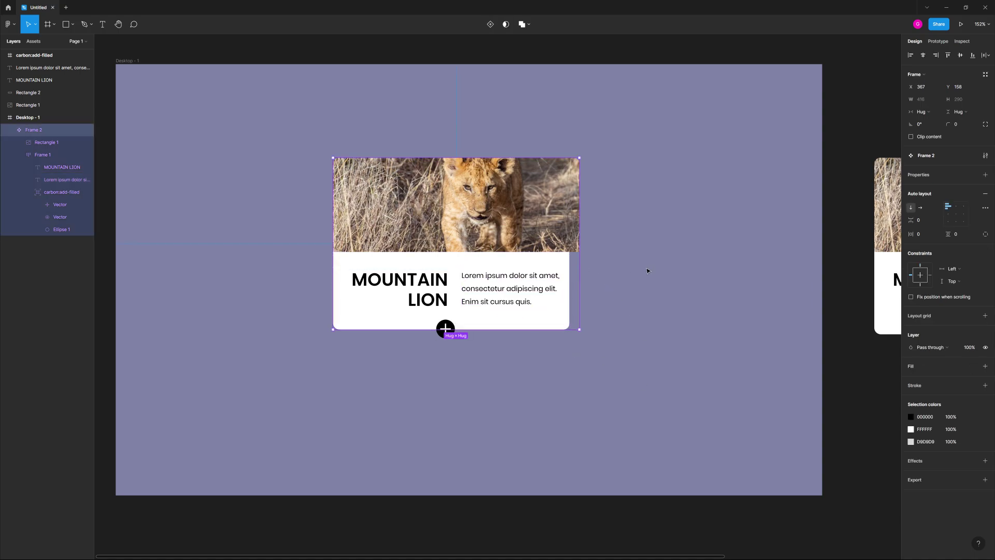
pyautogui.click(655, 271)
pyautogui.doubleClick(546, 267)
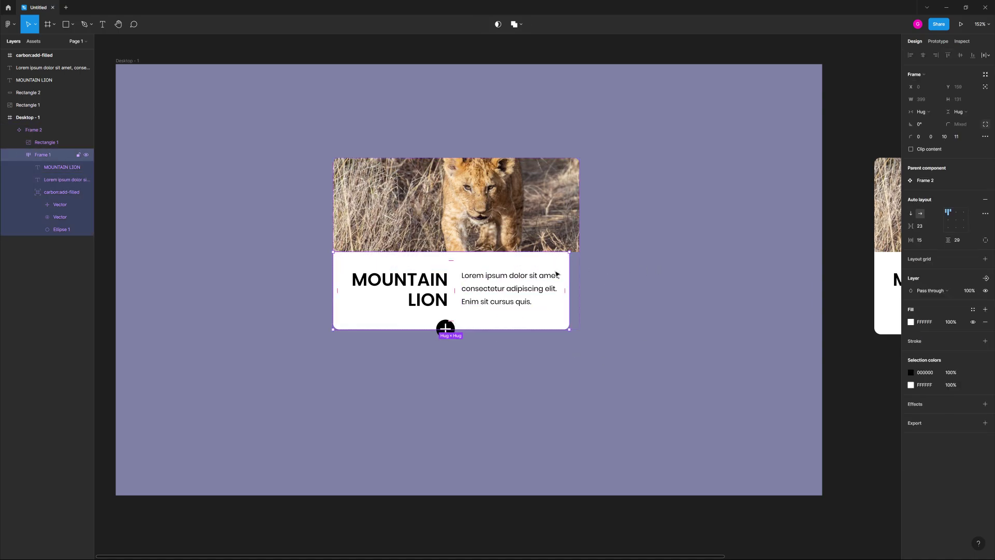
pyautogui.click(588, 270)
pyautogui.click(565, 290)
pyautogui.moveTo(569, 212); pyautogui.dragTo(605, 212)
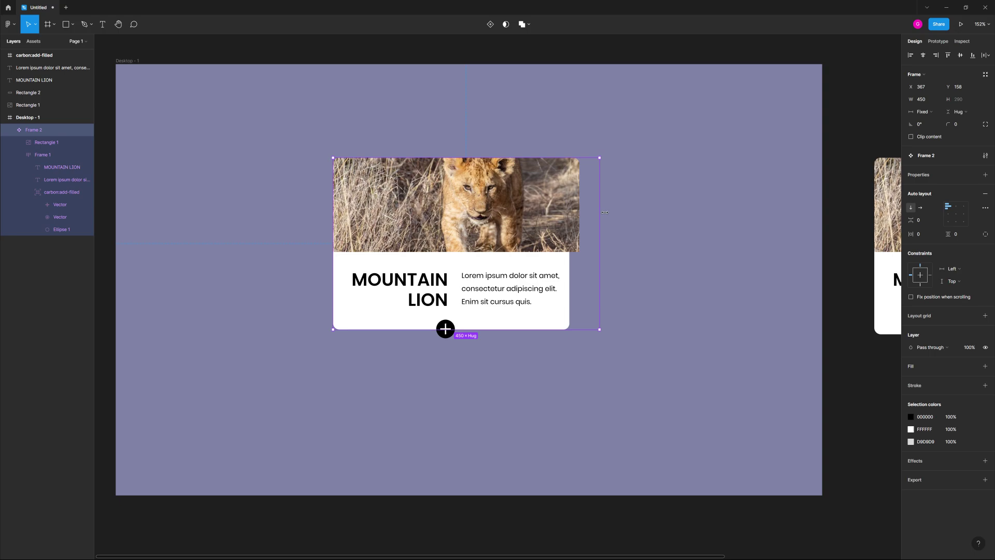
pyautogui.hotkey('ctrl', 'z')
pyautogui.click(644, 251)
# Set the lion image's width to Fill container and widen the card to 436 px.
pyautogui.click(544, 215)
pyautogui.click(544, 215)
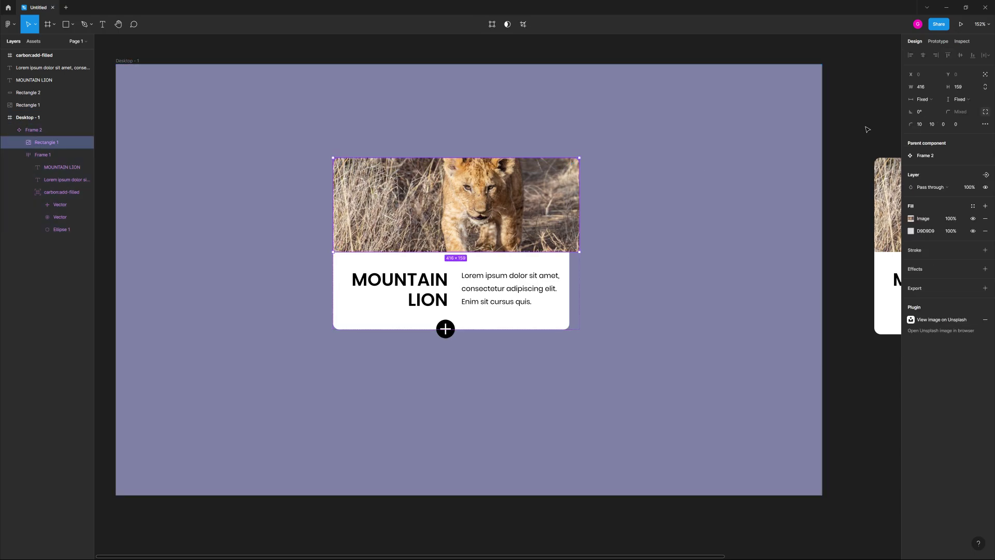
pyautogui.click(916, 99)
pyautogui.click(928, 108)
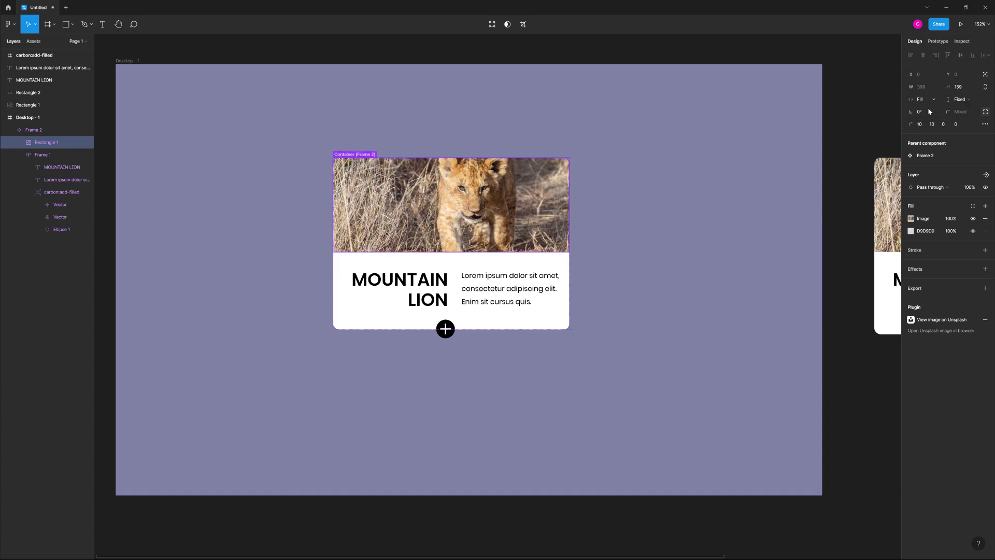
pyautogui.click(670, 278)
pyautogui.click(562, 265)
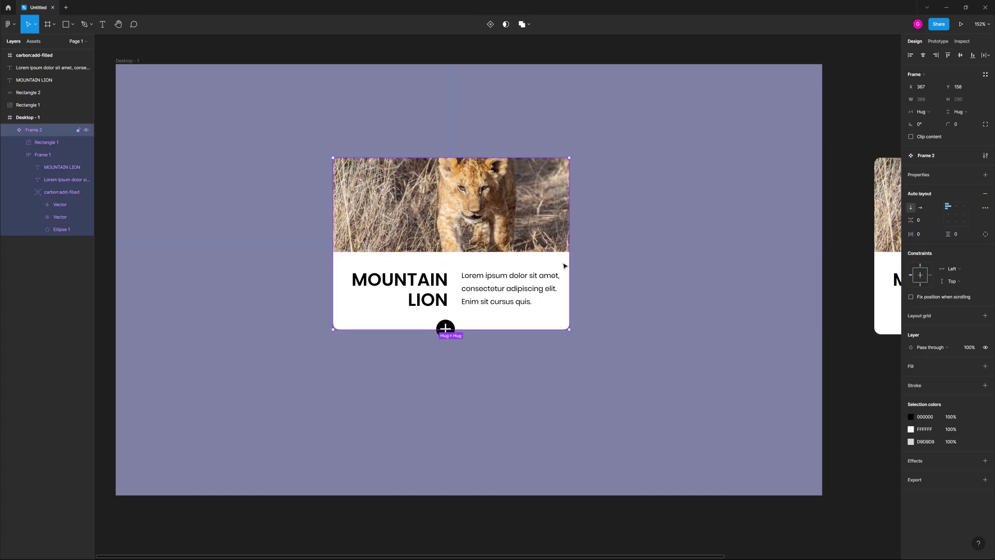
pyautogui.moveTo(569, 256)
pyautogui.mouseDown()
pyautogui.moveTo(591, 256)
pyautogui.moveTo(569, 257)
pyautogui.mouseUp()
# Set the white content frame's width to Fill container, undoing a trial card widening.
pyautogui.doubleClick(549, 260)
pyautogui.click(927, 111)
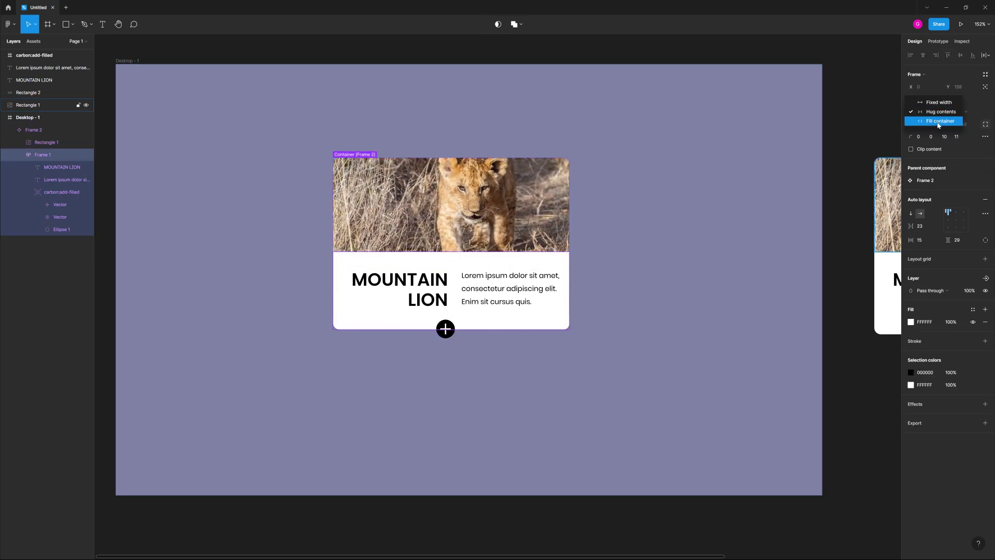
pyautogui.click(938, 120)
pyautogui.click(617, 296)
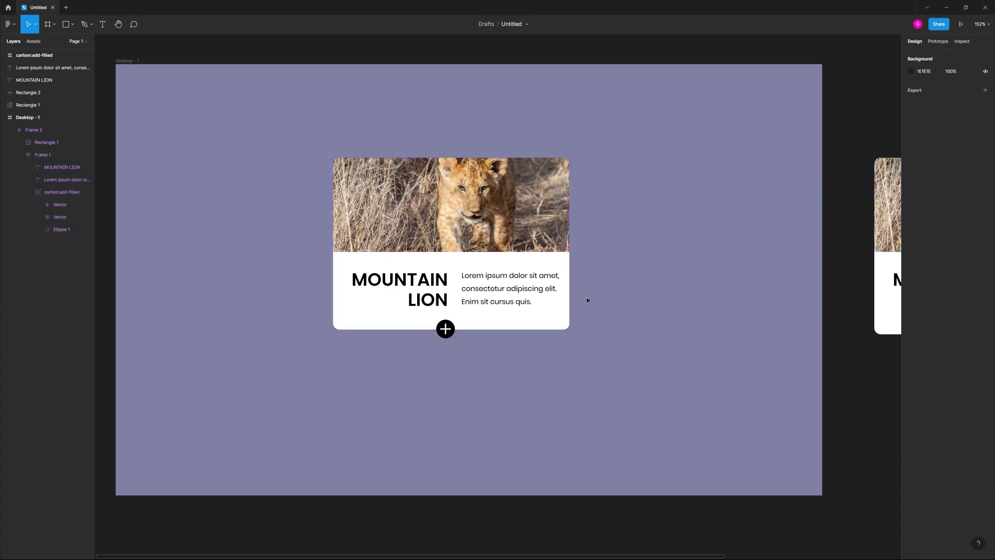
pyautogui.click(569, 266)
pyautogui.moveTo(570, 266); pyautogui.dragTo(606, 267)
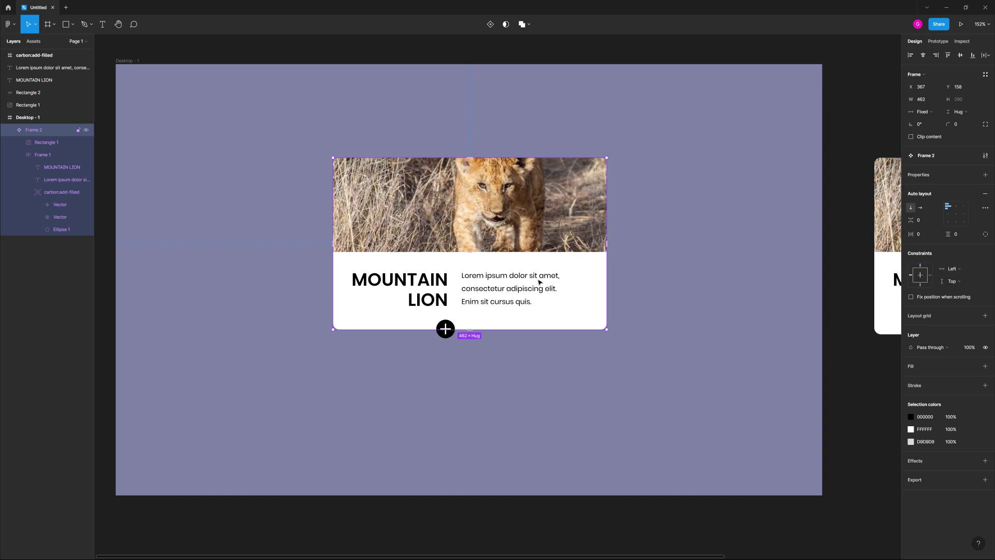
pyautogui.hotkey('ctrl', 'z')
# Give the card a Fixed width and resize it so the image and paragraph reflow.
pyautogui.click(516, 281)
pyautogui.click(516, 281)
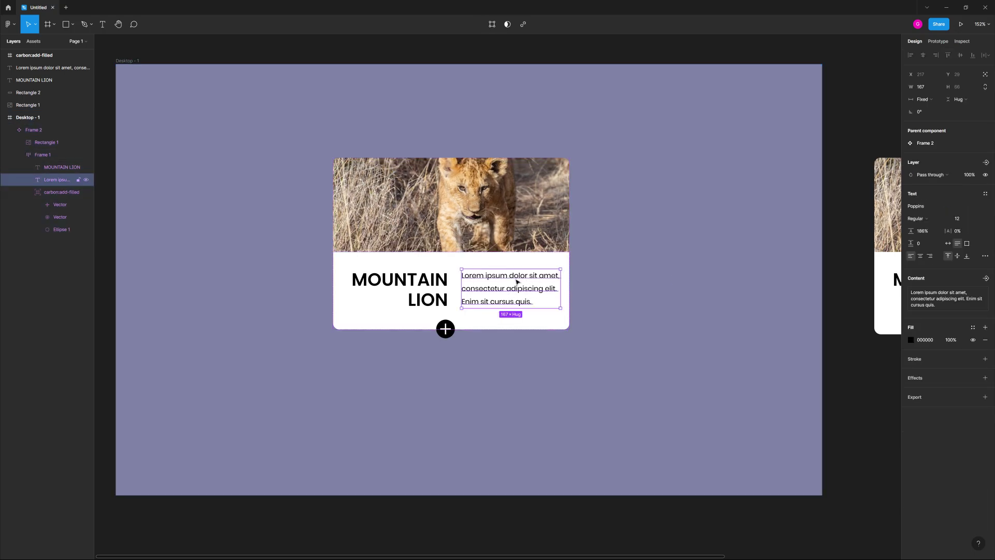
pyautogui.click(922, 99)
pyautogui.click(929, 102)
pyautogui.click(664, 219)
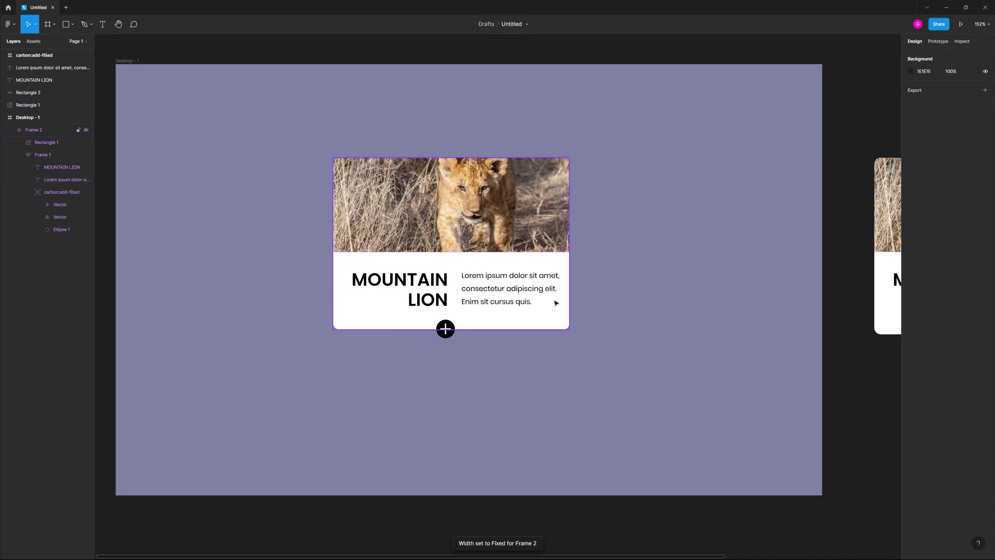
pyautogui.doubleClick(531, 217)
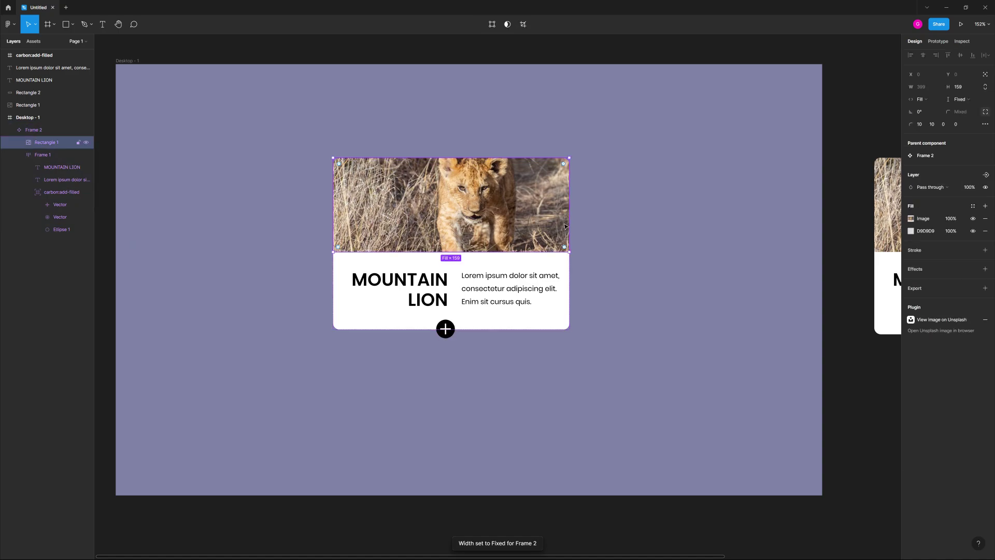
pyautogui.click(569, 274)
pyautogui.moveTo(569, 273)
pyautogui.mouseDown()
pyautogui.moveTo(673, 276)
pyautogui.moveTo(511, 284)
pyautogui.moveTo(626, 287)
pyautogui.moveTo(537, 288)
pyautogui.moveTo(571, 288)
pyautogui.mouseUp()
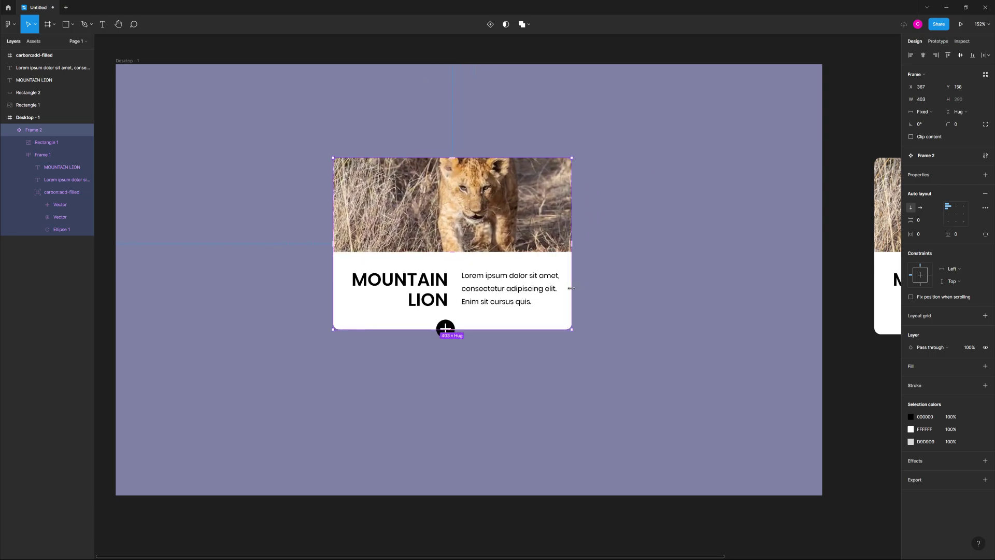
pyautogui.click(697, 312)
pyautogui.click(529, 262)
pyautogui.click(924, 113)
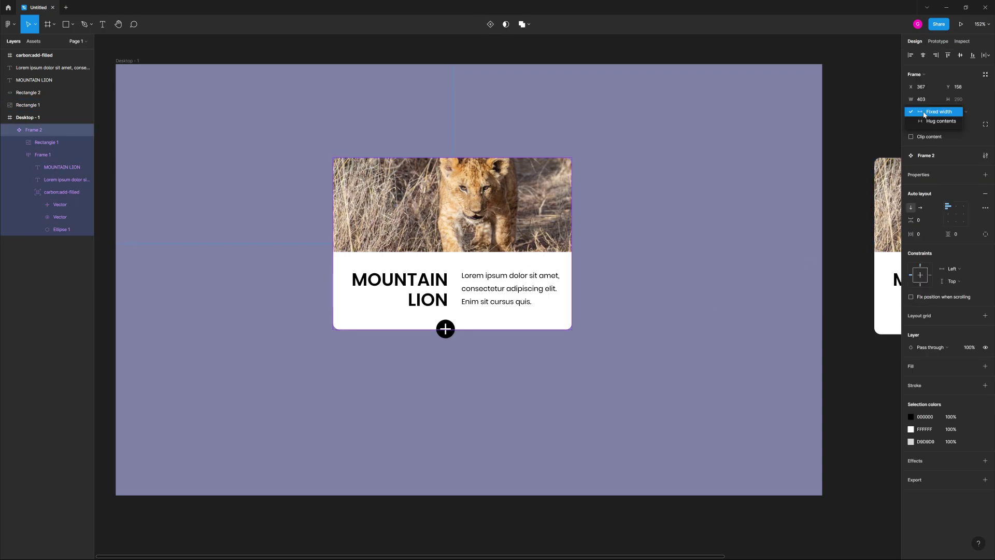
pyautogui.click(978, 116)
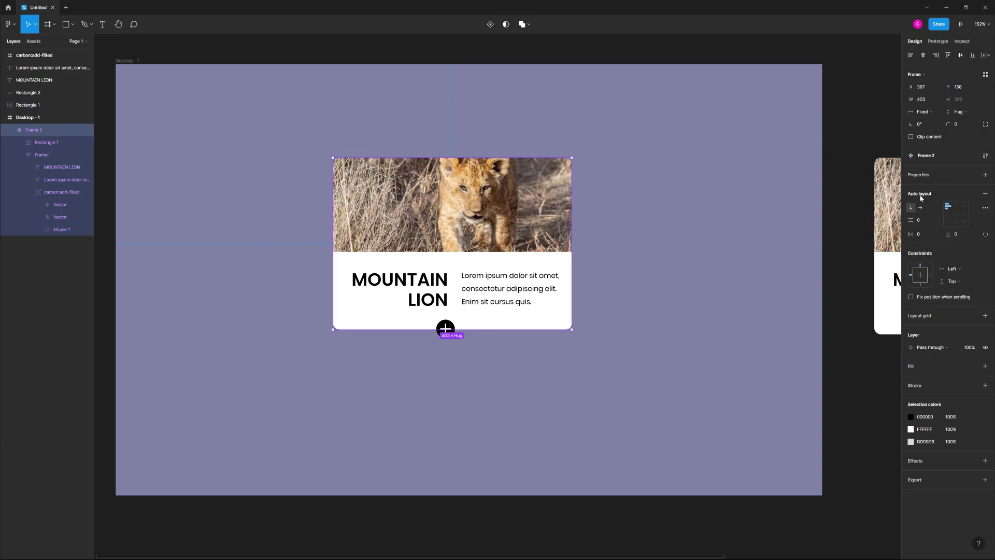
pyautogui.click(687, 254)
pyautogui.click(461, 259)
pyautogui.scroll(-4, 533, 256)
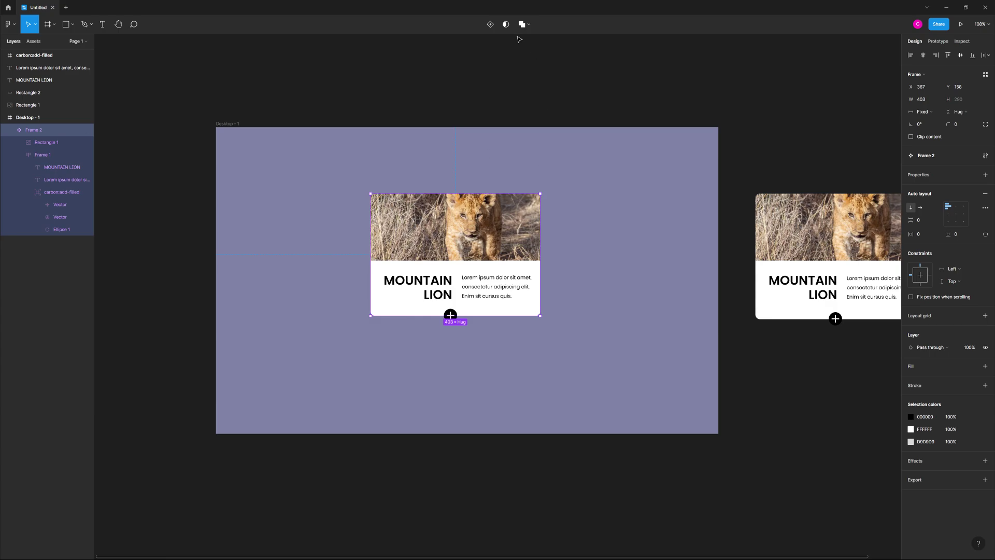
# Add Variant2 as a second variant of the lion card component.
pyautogui.click(490, 25)
pyautogui.scroll(-5, 586, 257)
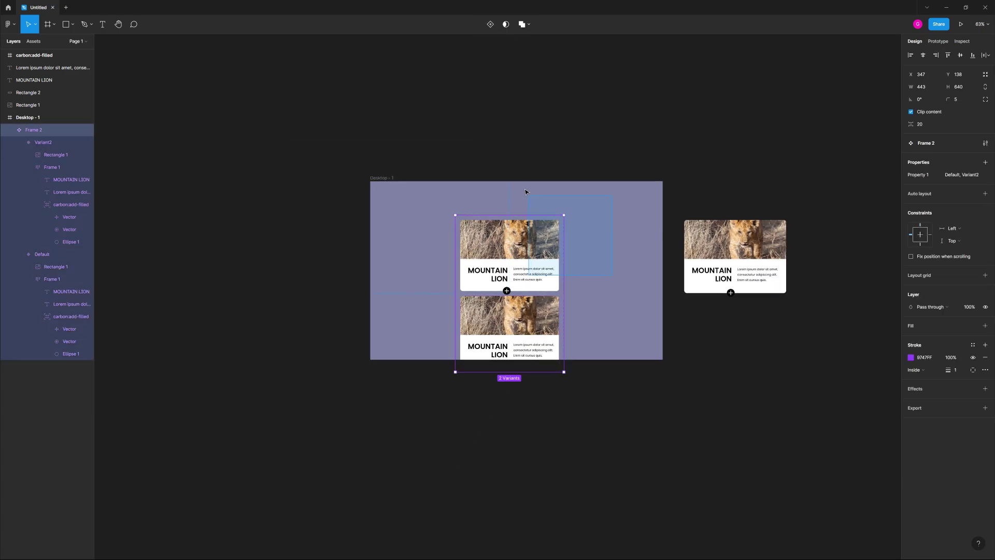
pyautogui.moveTo(525, 192); pyautogui.dragTo(604, 231)
pyautogui.hscroll(4, 604, 231)
pyautogui.scroll(-3, 604, 231)
# Move the two-variant component set out of Desktop - 1 to below the right card.
pyautogui.click(361, 136)
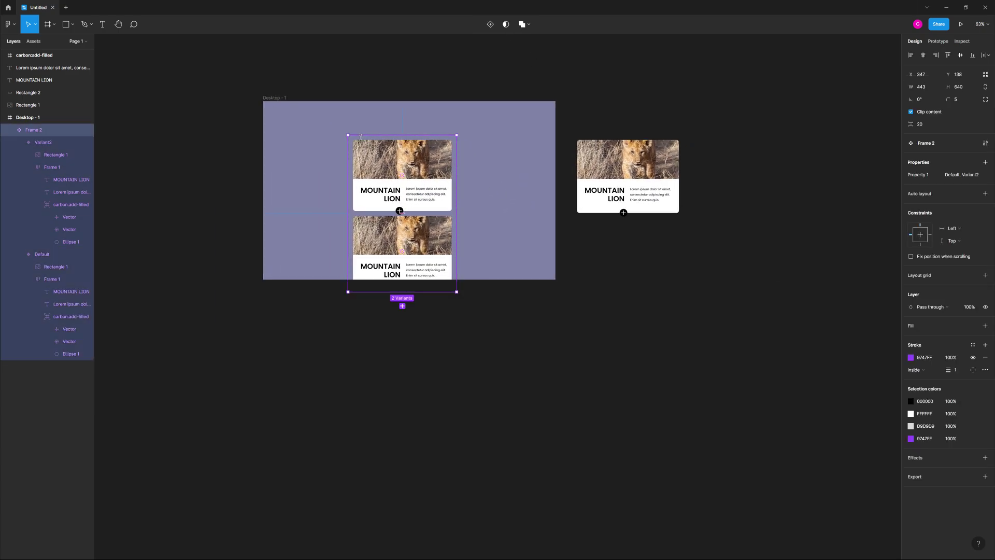
pyautogui.moveTo(383, 158); pyautogui.dragTo(616, 274)
pyautogui.click(746, 231)
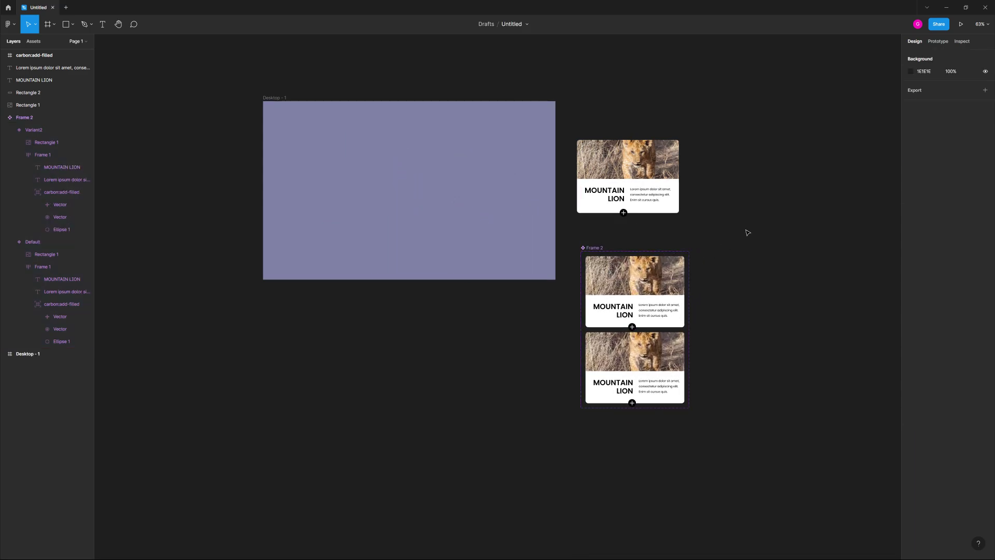
pyautogui.scroll(3, 658, 348)
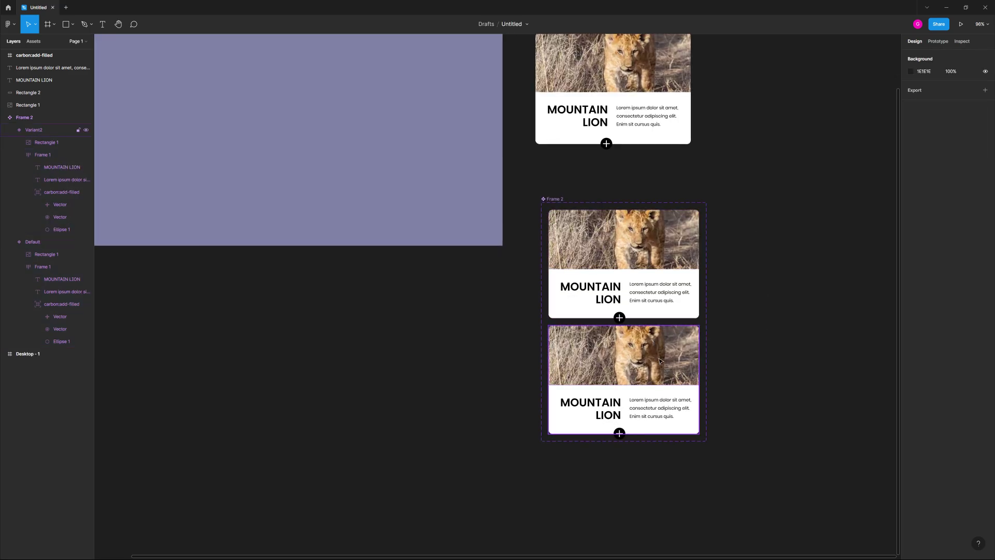
pyautogui.scroll(5, 663, 396)
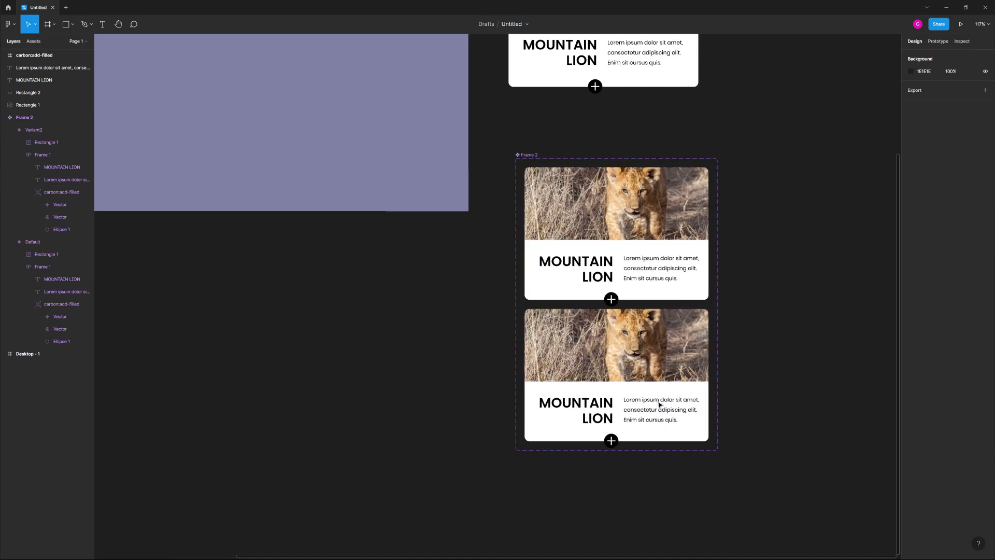
pyautogui.click(654, 395)
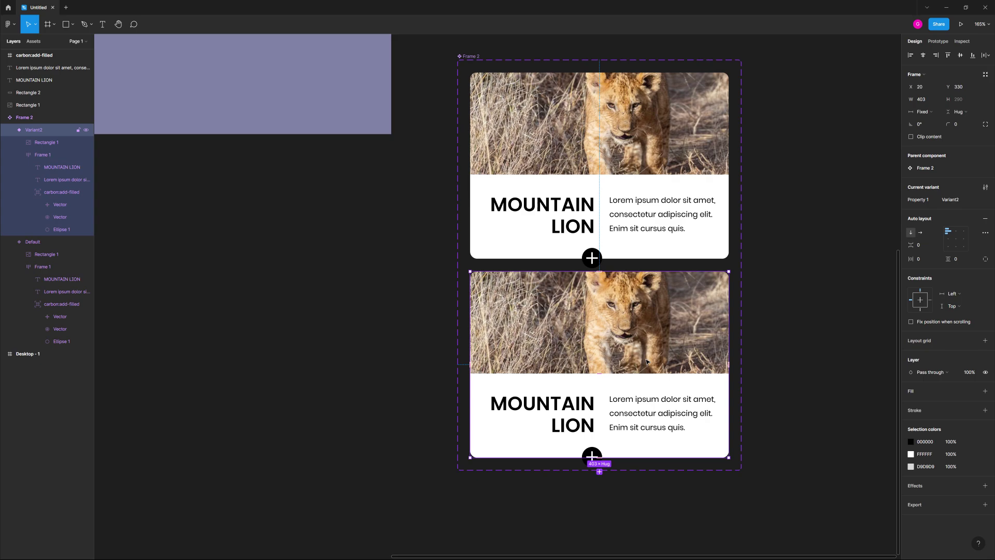
# Stack the lower card's text area vertically and lengthen the component set to fit.
pyautogui.click(661, 428)
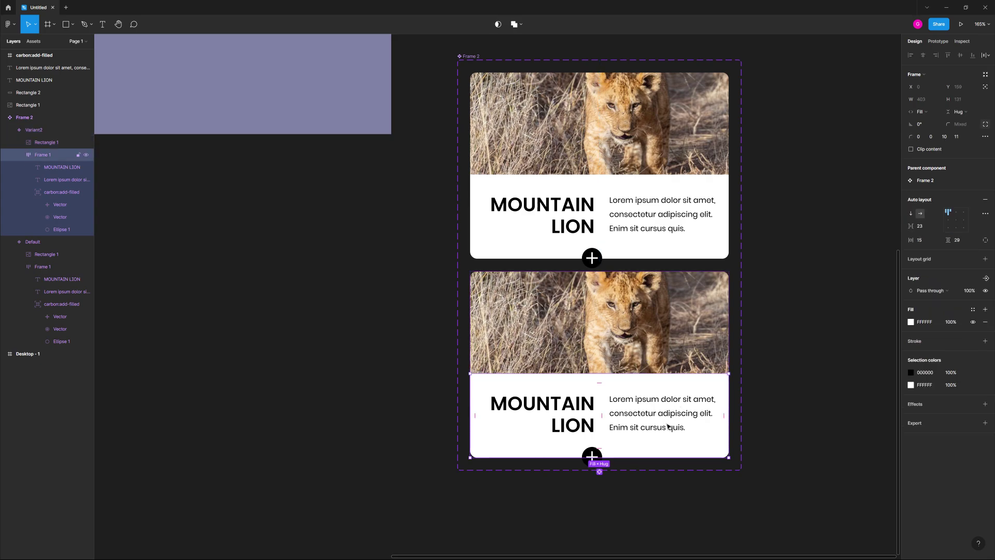
pyautogui.click(912, 214)
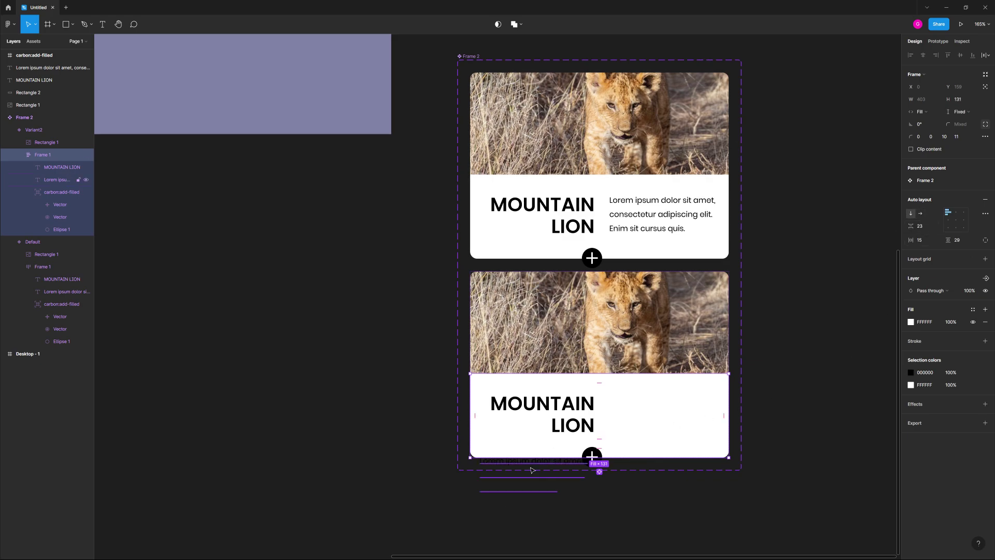
pyautogui.click(673, 474)
pyautogui.click(494, 58)
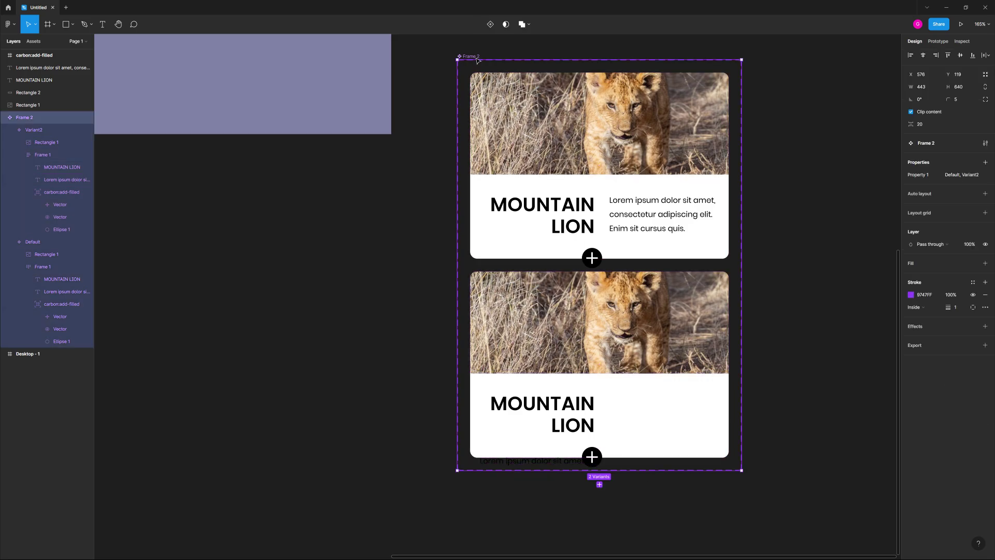
pyautogui.moveTo(653, 470); pyautogui.dragTo(694, 554)
pyautogui.click(713, 464)
pyautogui.scroll(2, 713, 464)
pyautogui.scroll(-2, 647, 363)
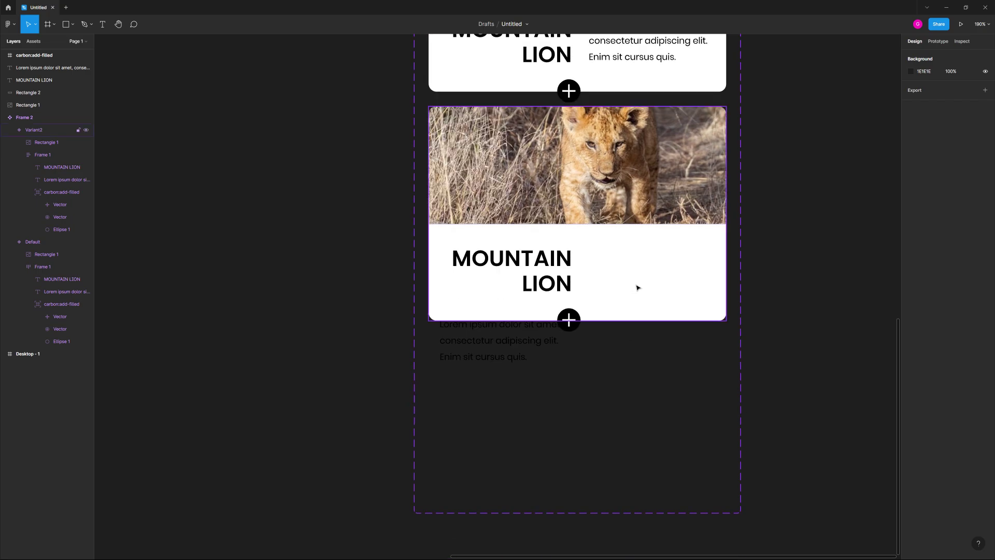
# Set the text area and body text heights to Hug contents and centre the contents.
pyautogui.click(637, 286)
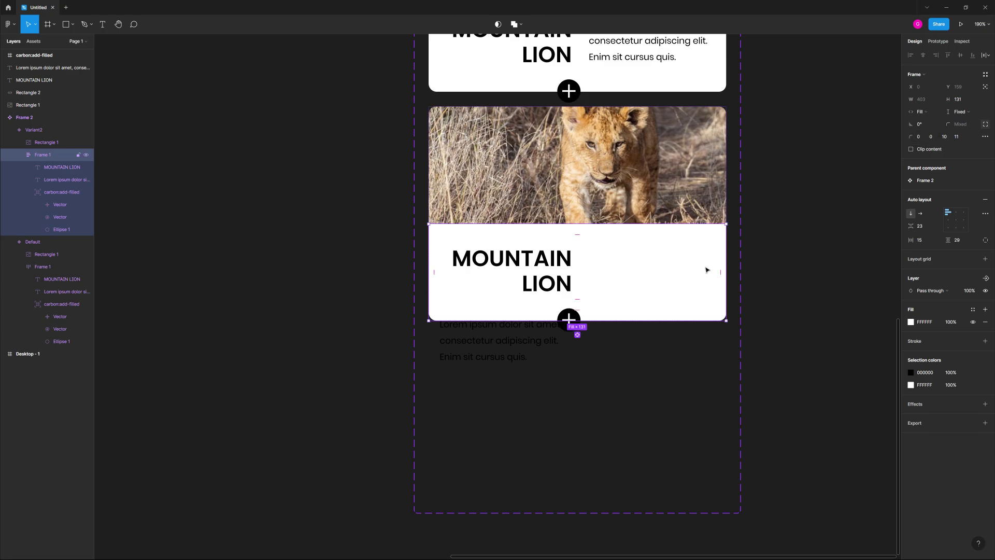
pyautogui.click(960, 110)
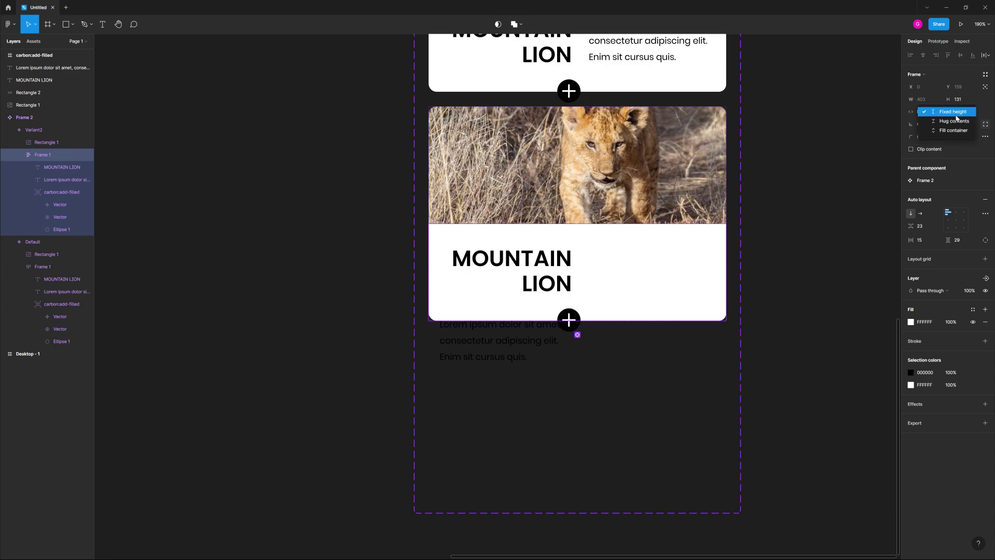
pyautogui.click(950, 121)
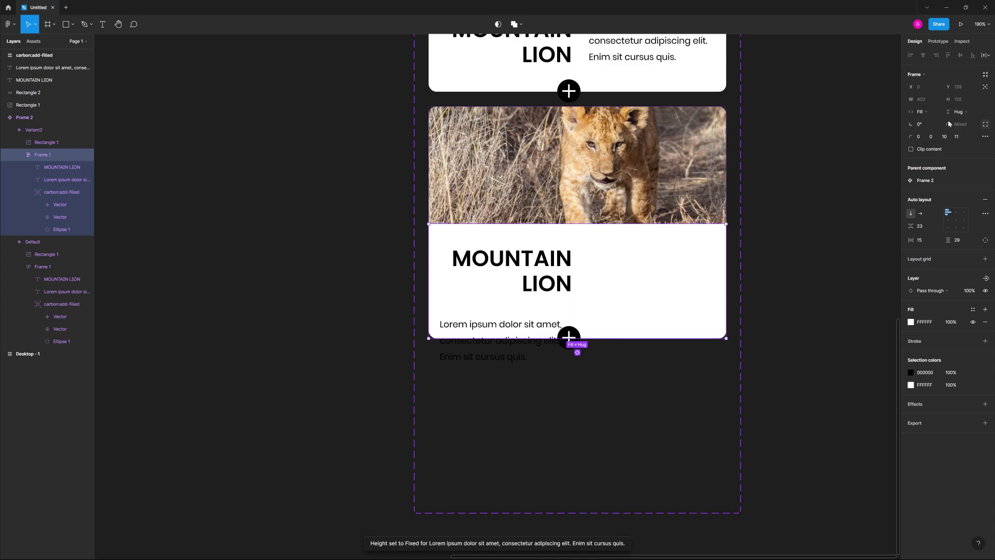
pyautogui.click(505, 325)
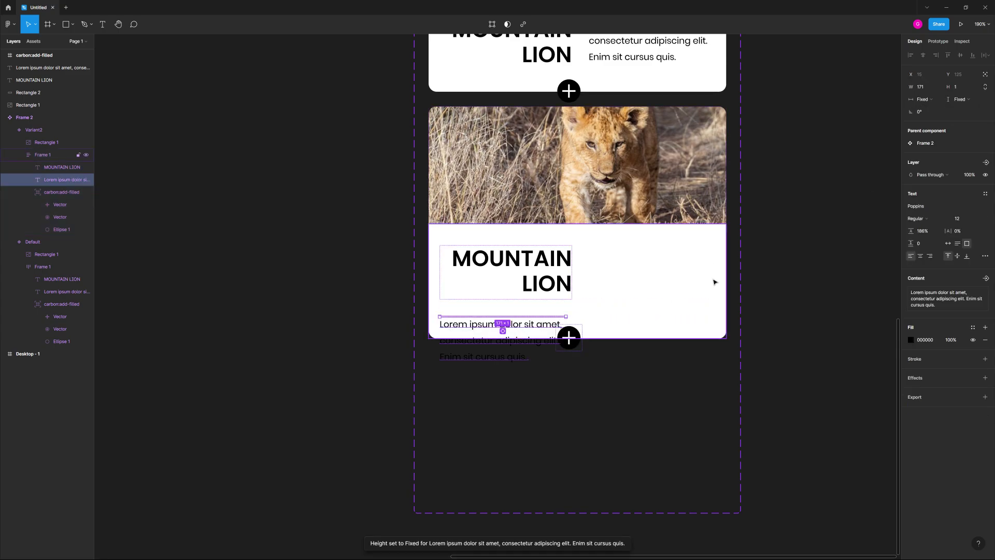
pyautogui.click(963, 100)
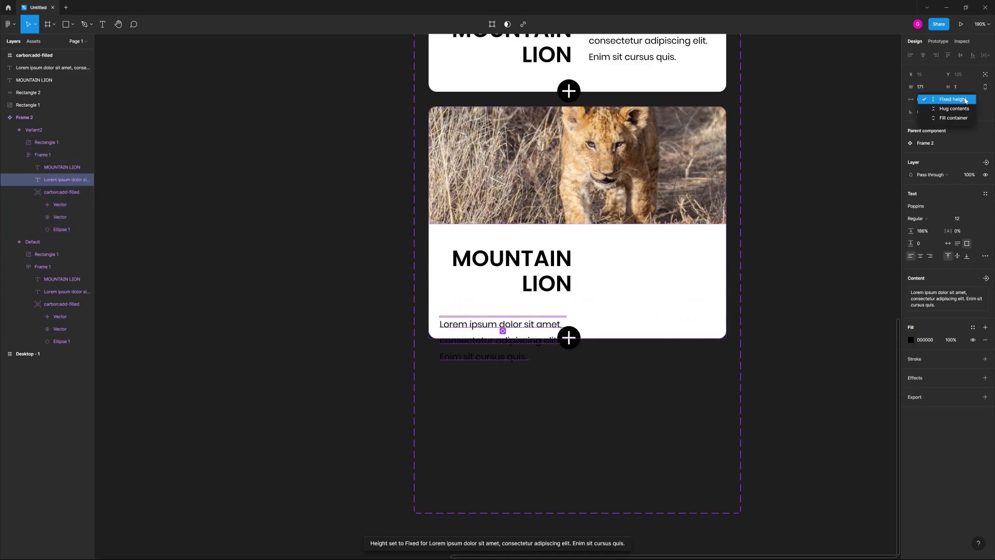
pyautogui.click(955, 110)
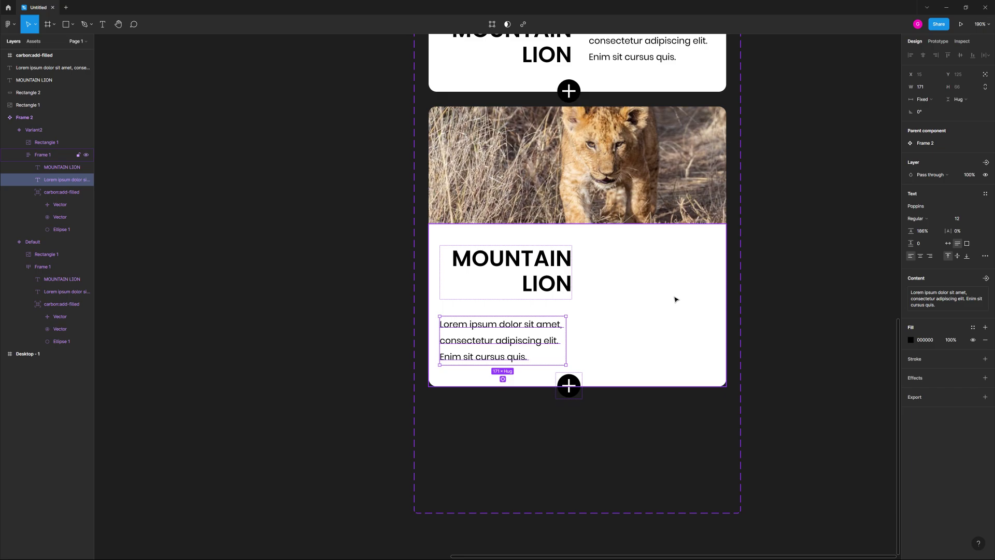
pyautogui.click(641, 285)
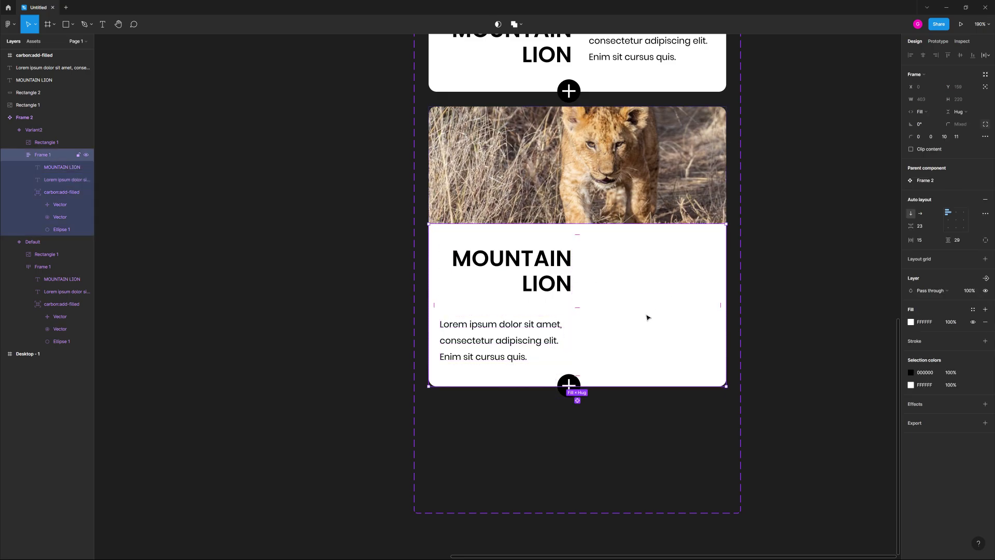
pyautogui.click(957, 223)
# Centre-align the MOUNTAIN LION title and body text, and nudge the plus icon into place.
pyautogui.click(583, 296)
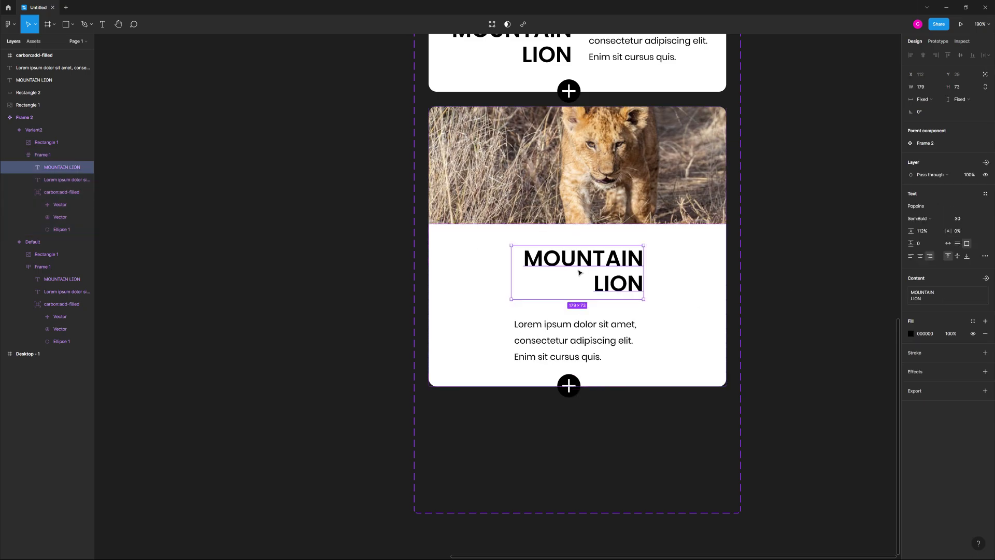
pyautogui.click(921, 256)
pyautogui.press('Tab')
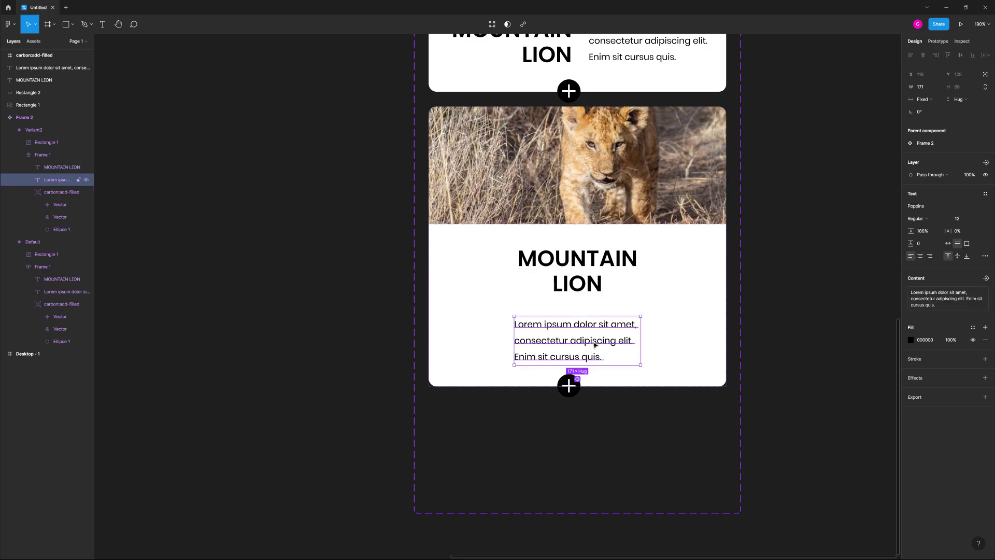
pyautogui.click(921, 256)
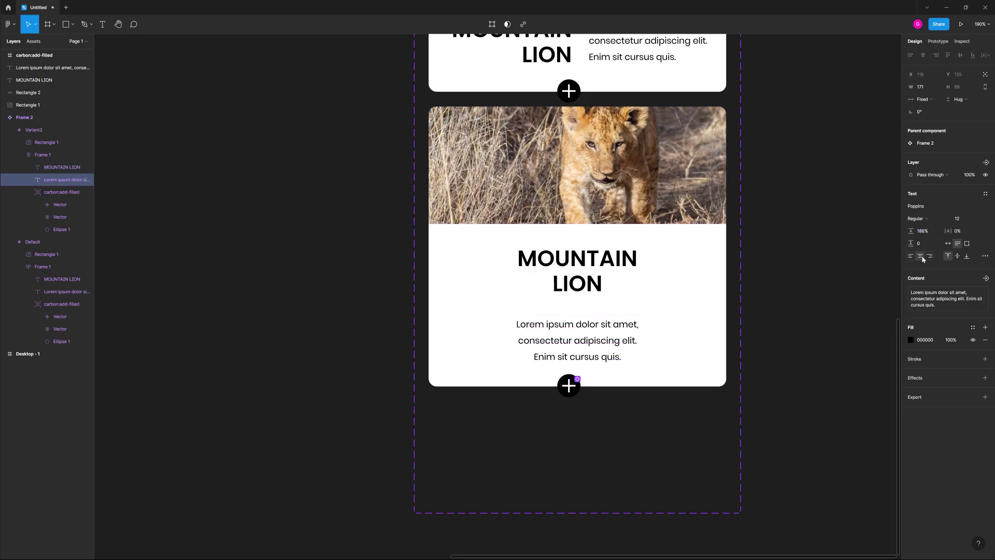
pyautogui.click(568, 387)
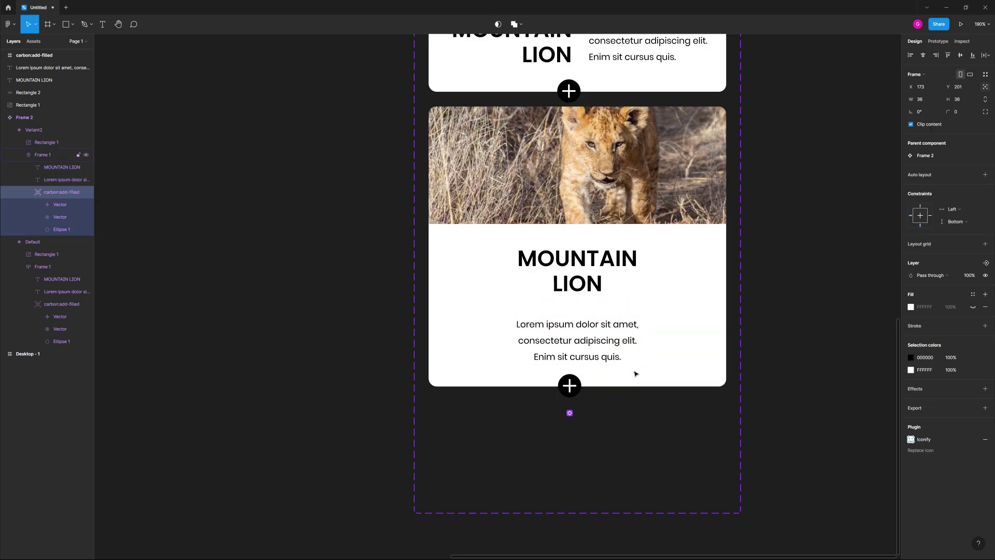
pyautogui.press('Right')
pyautogui.press('Right')
pyautogui.press('Right')
pyautogui.press('Right')
pyautogui.press('Right')
pyautogui.press('Right')
pyautogui.press('Right')
pyautogui.press('Right')
pyautogui.press('Right')
pyautogui.press('Right')
pyautogui.press('Right')
pyautogui.press('Right')
pyautogui.press('Right')
pyautogui.press('Right')
pyautogui.press('Right')
pyautogui.press('Right')
pyautogui.press('Right')
pyautogui.press('Right')
pyautogui.press('Right')
pyautogui.press('Left')
pyautogui.press('Left')
pyautogui.press('Left')
pyautogui.press('Left')
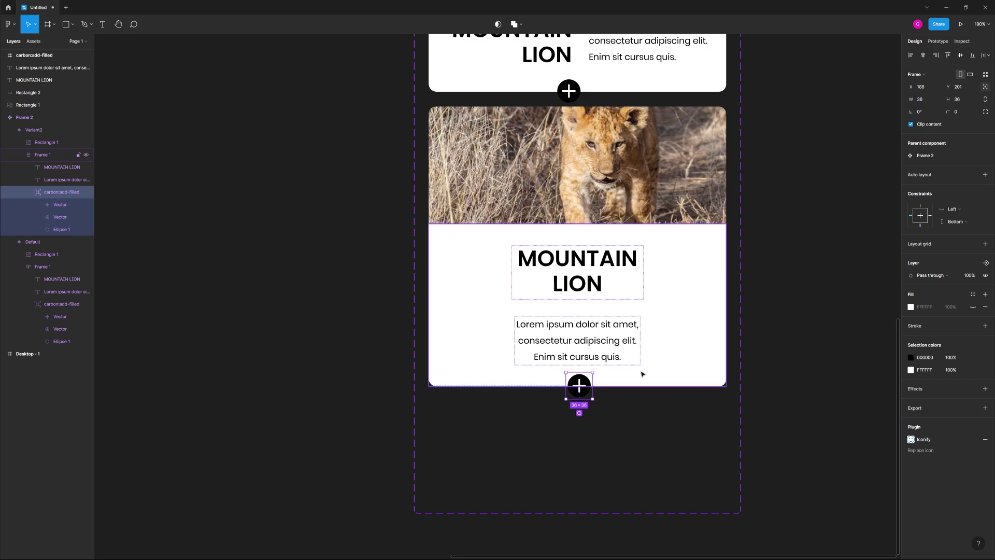
pyautogui.click(795, 321)
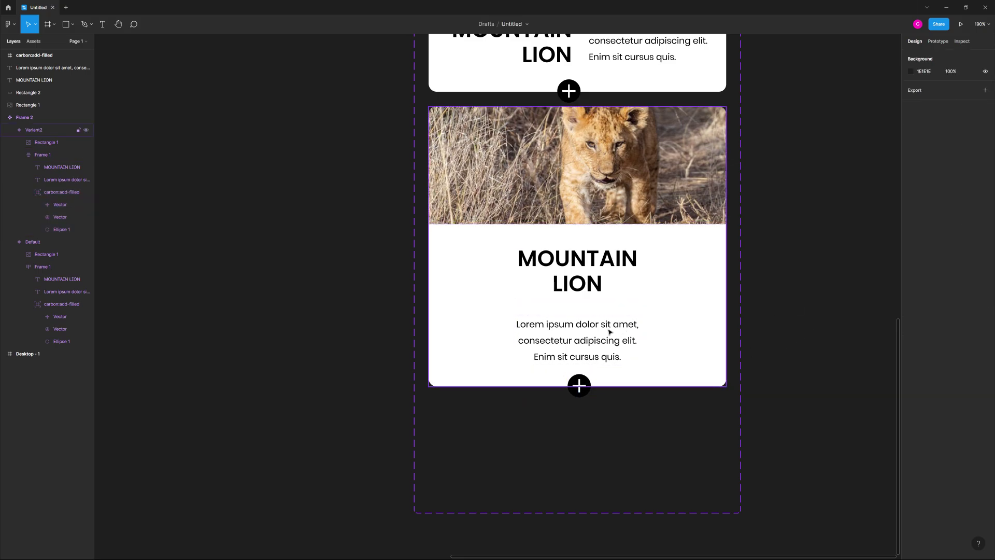
# Reduce the gap below the title from 23 to 10.
pyautogui.click(579, 274)
pyautogui.click(657, 275)
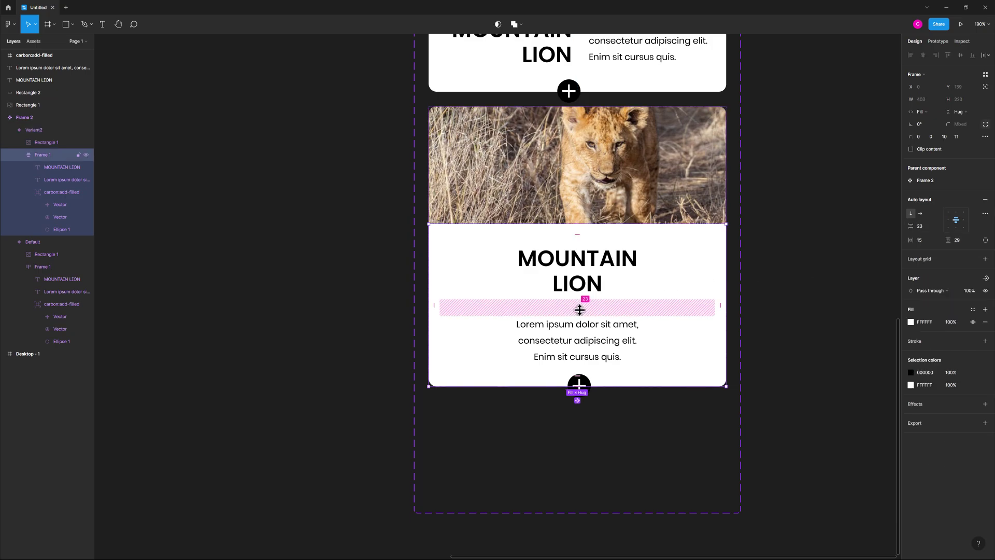
pyautogui.moveTo(577, 310); pyautogui.dragTo(567, 309)
pyautogui.click(841, 234)
pyautogui.click(623, 299)
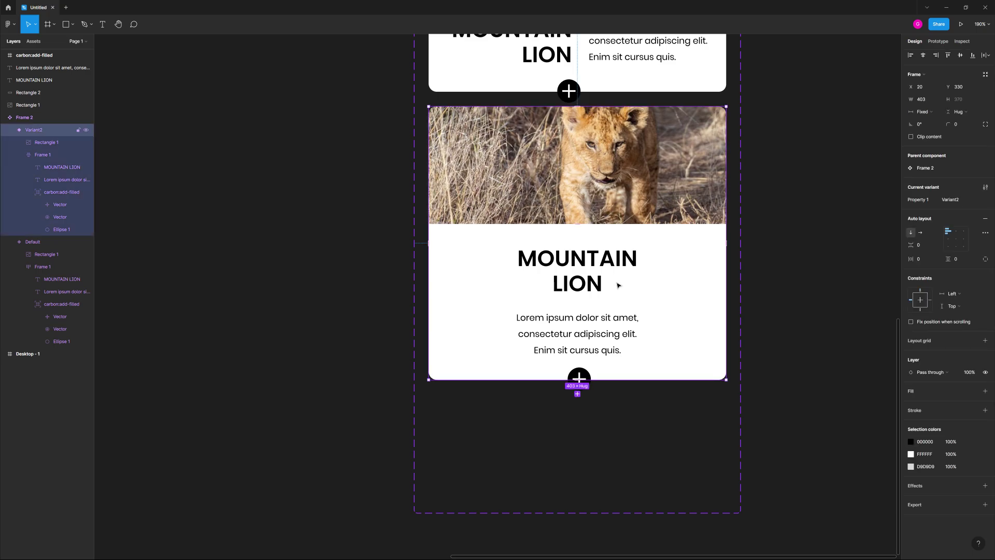
# Narrow Variant2 to 255 wide and move the plus icon to the bottom centre.
pyautogui.scroll(-3, 653, 291)
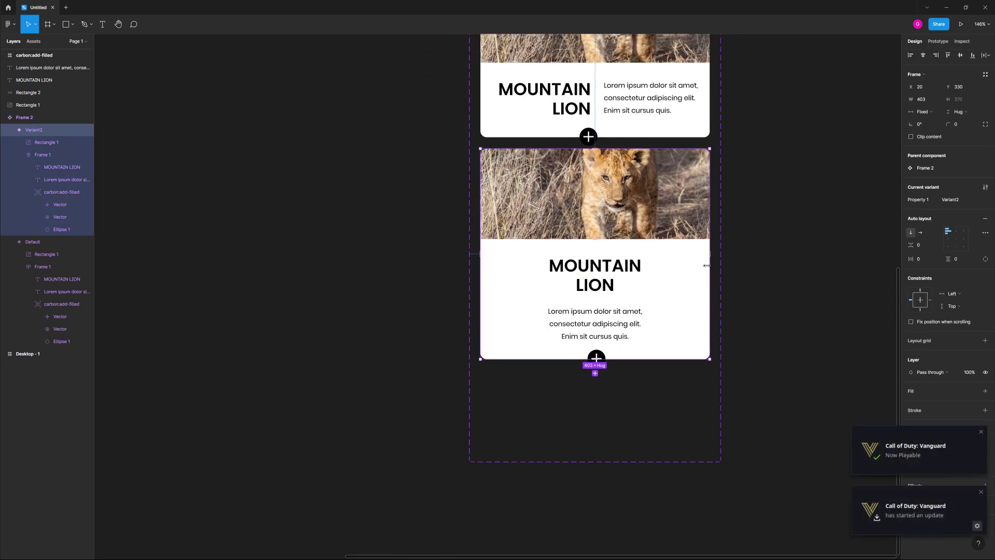
pyautogui.moveTo(708, 266); pyautogui.dragTo(626, 266)
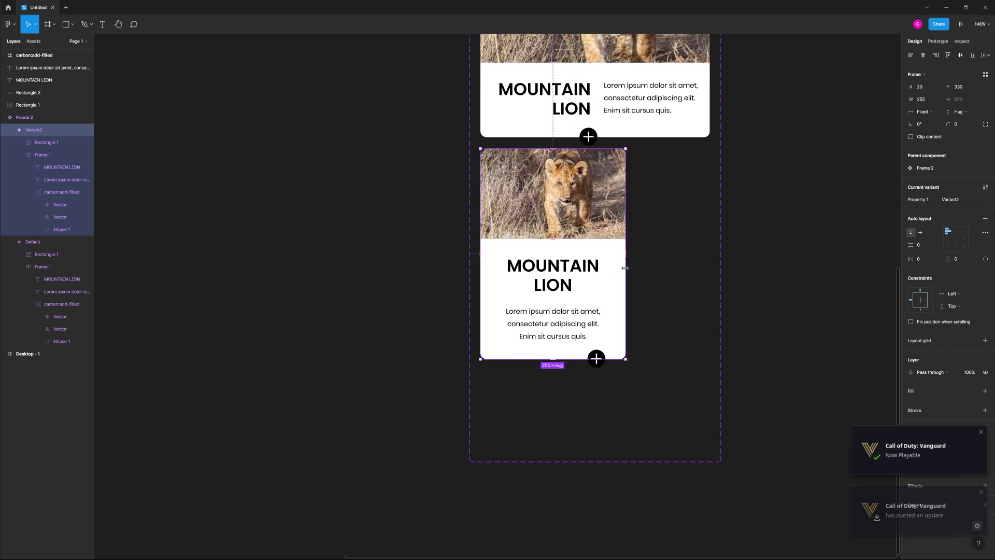
pyautogui.doubleClick(597, 356)
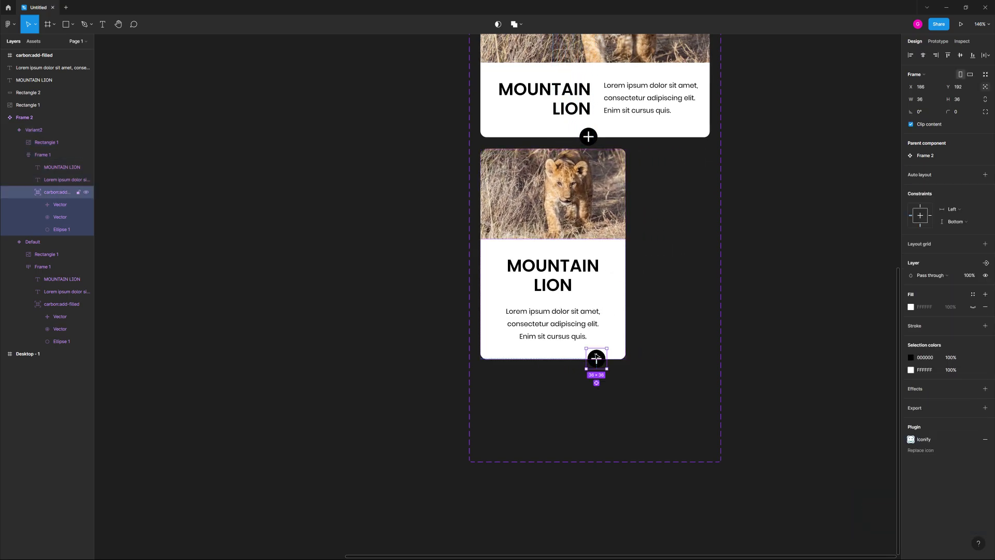
pyautogui.click(952, 209)
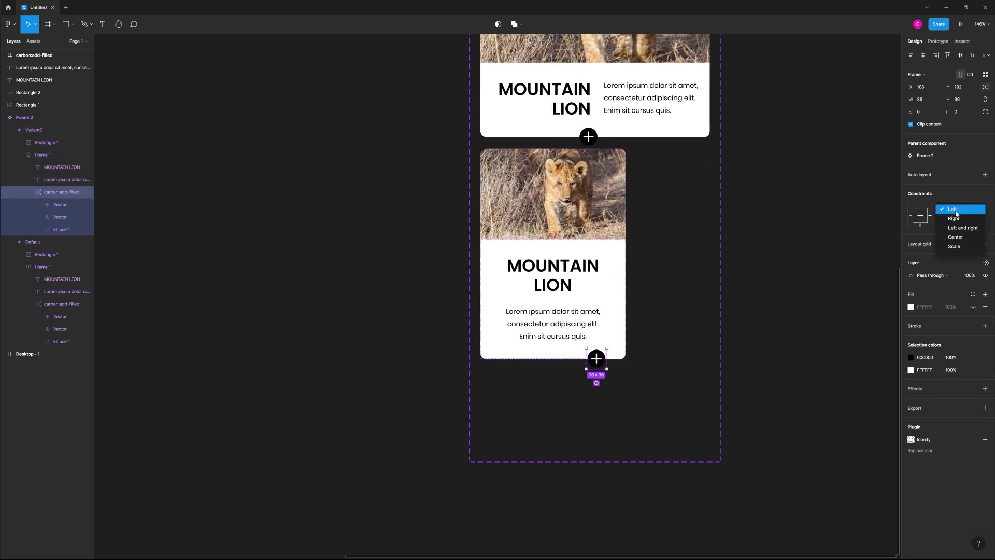
pyautogui.click(952, 237)
pyautogui.click(952, 212)
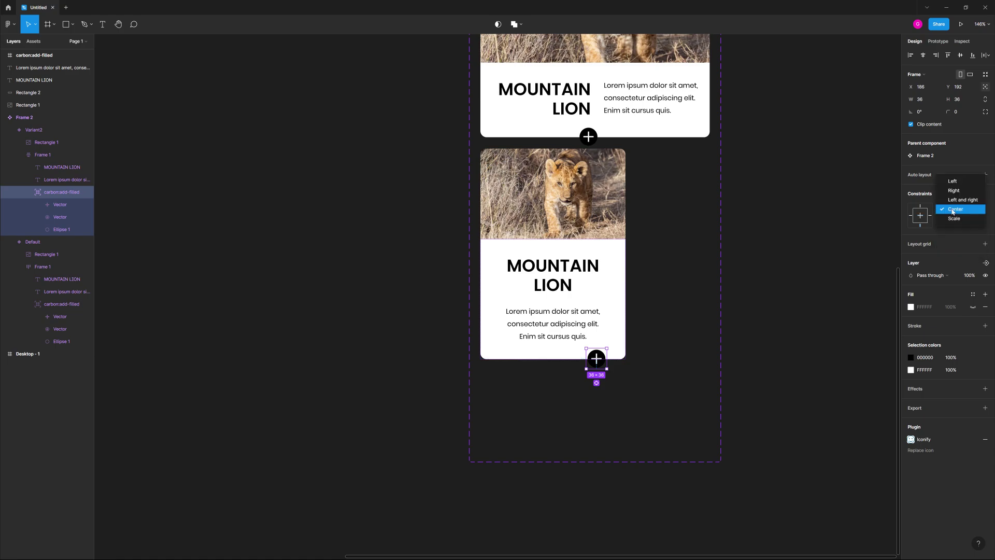
pyautogui.click(957, 199)
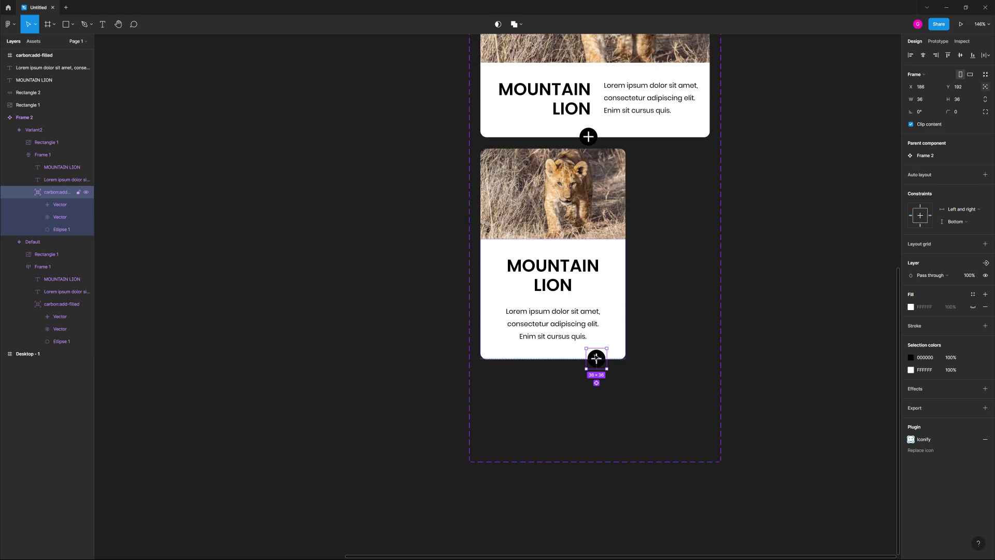
pyautogui.moveTo(596, 358); pyautogui.dragTo(553, 357)
pyautogui.click(668, 317)
# Set the plus icon's horizontal constraint to Center within the card.
pyautogui.click(624, 300)
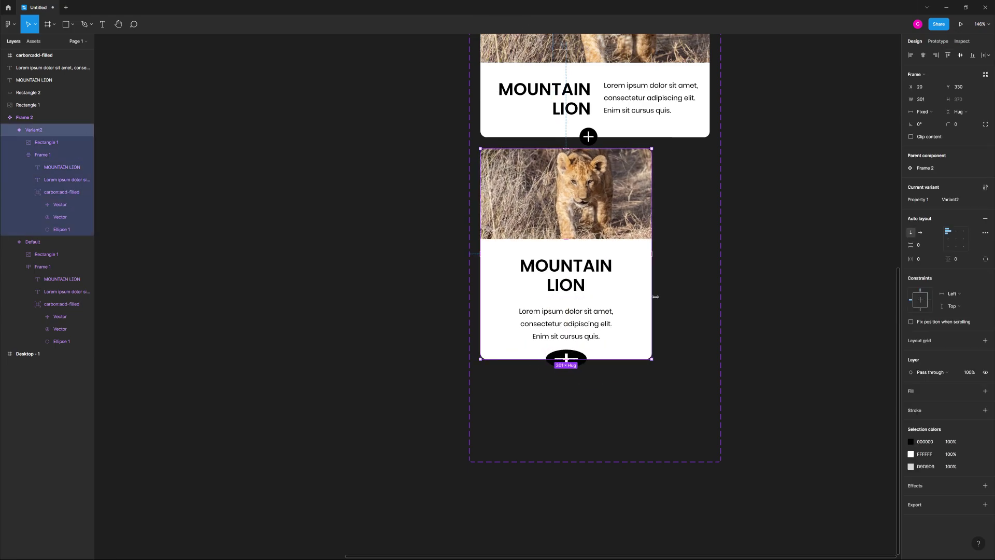
pyautogui.doubleClick(553, 358)
pyautogui.scroll(5, 554, 358)
pyautogui.click(541, 342)
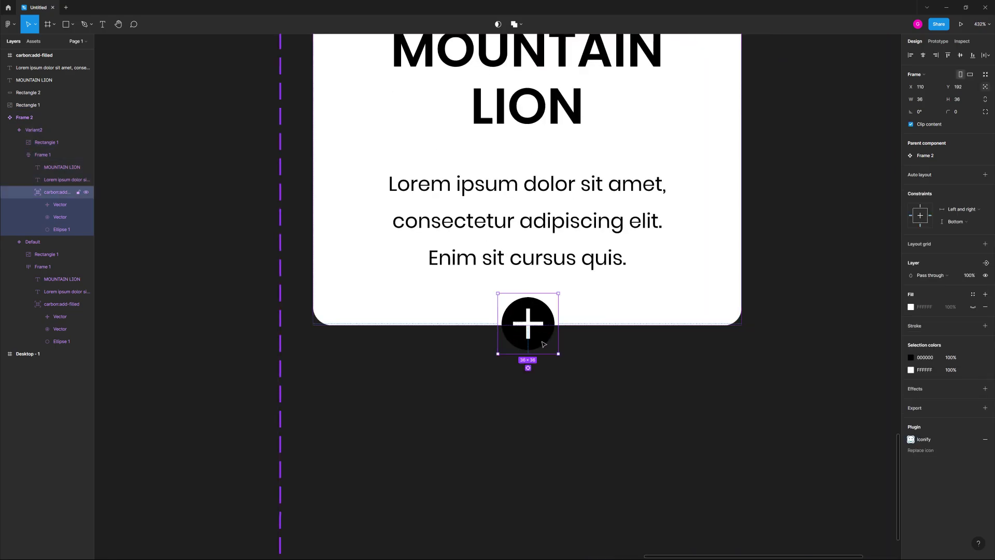
pyautogui.click(961, 208)
pyautogui.click(956, 219)
pyautogui.click(686, 401)
# Resize the card back to 255 wide and check the plus icon stays centred.
pyautogui.scroll(-5, 686, 402)
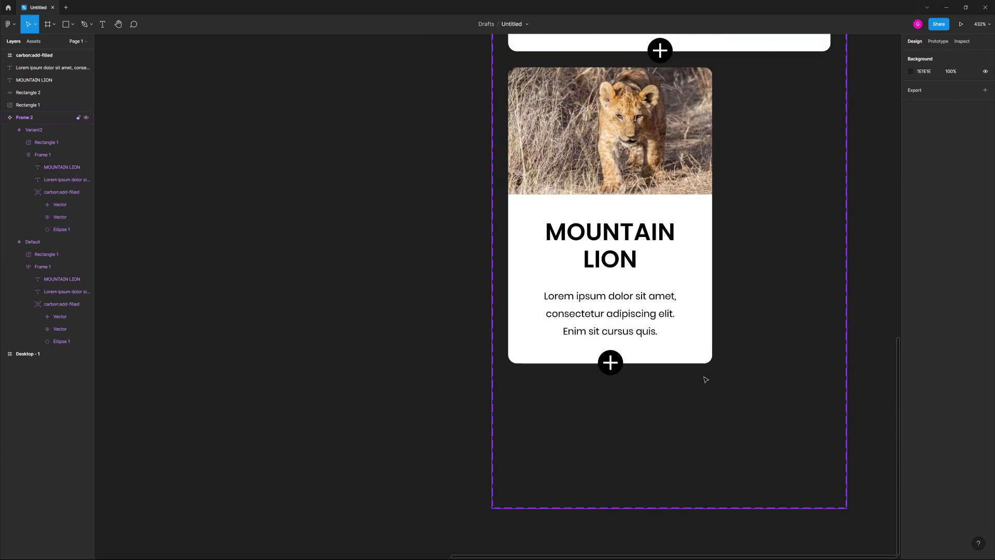
pyautogui.click(695, 275)
pyautogui.moveTo(749, 264); pyautogui.dragTo(712, 275)
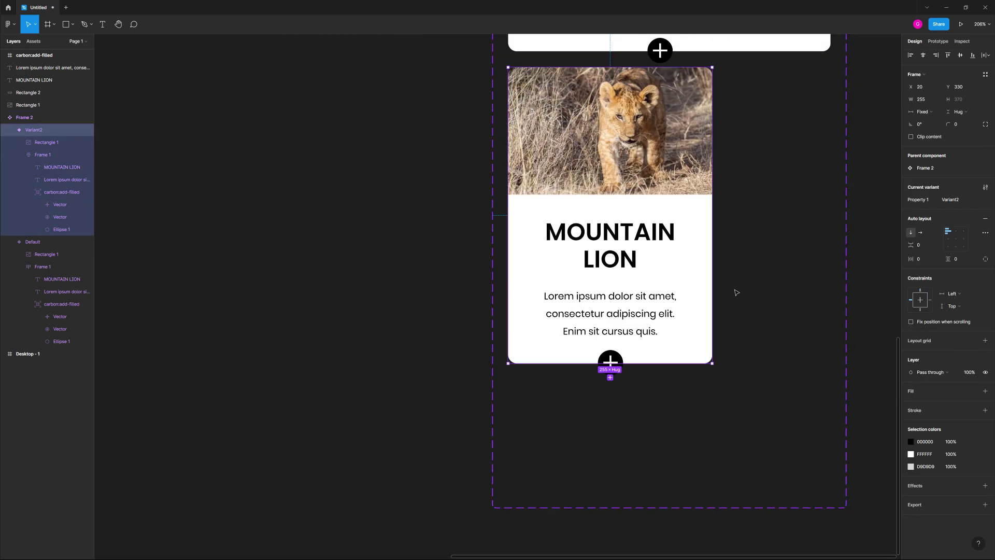
pyautogui.doubleClick(611, 362)
pyautogui.doubleClick(614, 363)
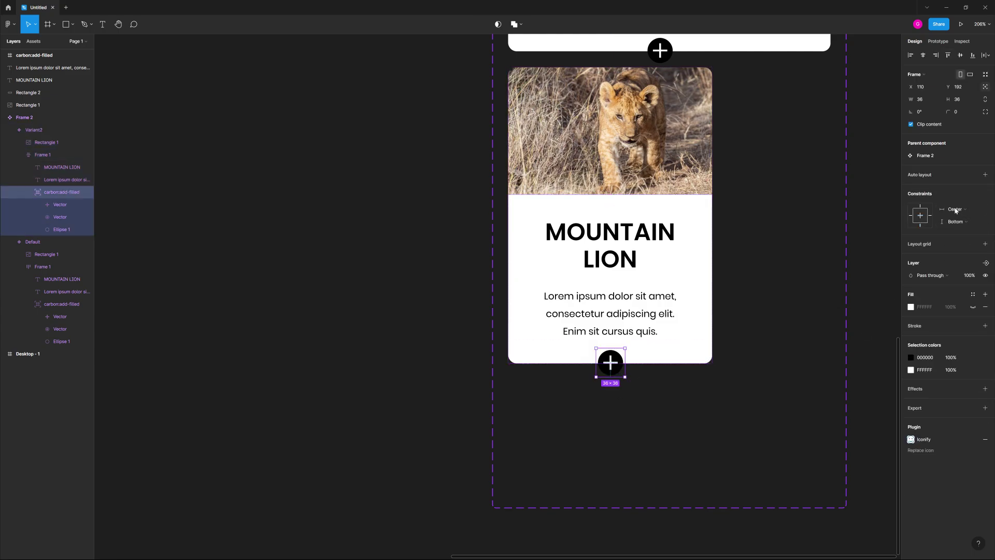
pyautogui.click(739, 377)
# Rename the vertical variant's Property 1 value to Small Card.
pyautogui.scroll(-6, 741, 384)
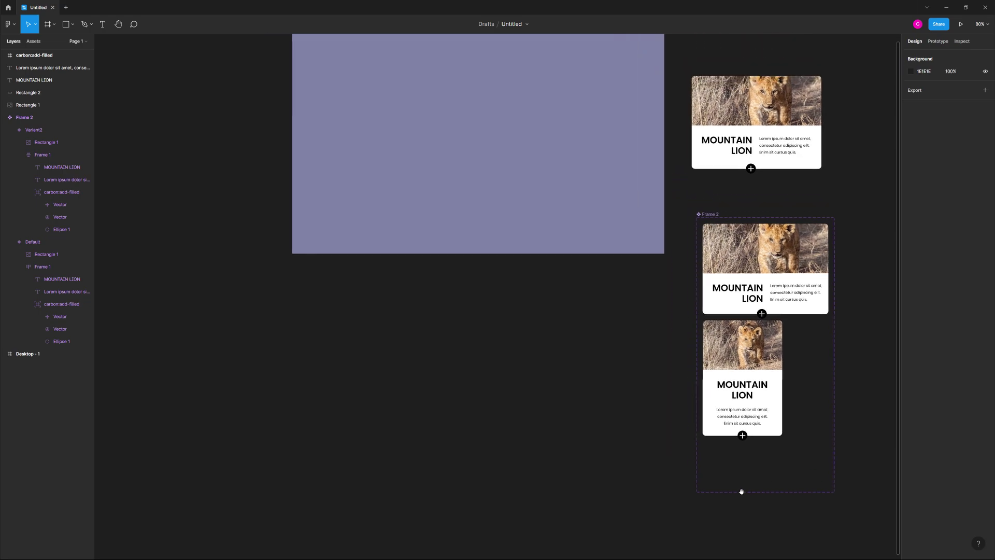
pyautogui.click(749, 368)
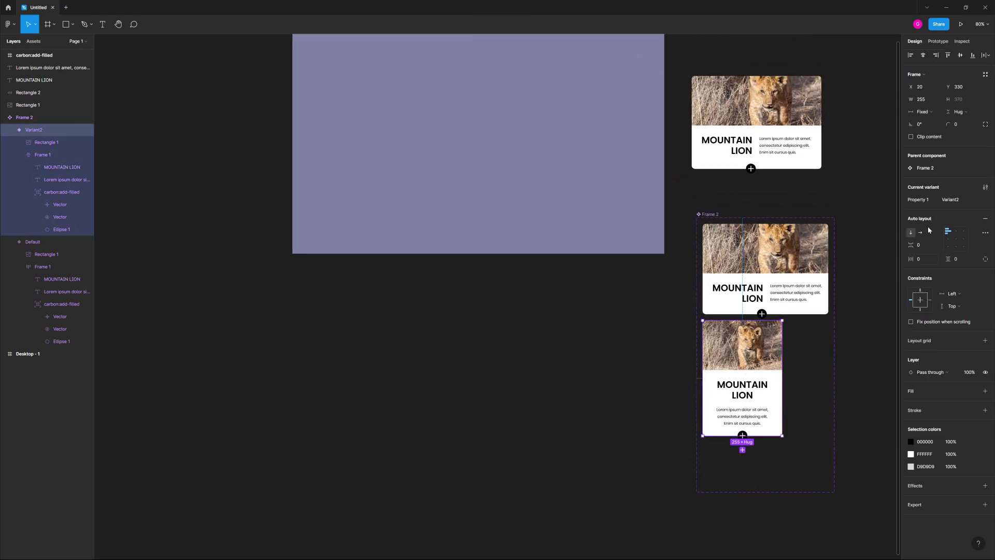
pyautogui.click(955, 202)
pyautogui.write('sMAll Card')
pyautogui.press('Return')
# Place a lion card instance from Local components into Desktop - 1 and duplicate it alongside.
pyautogui.click(32, 41)
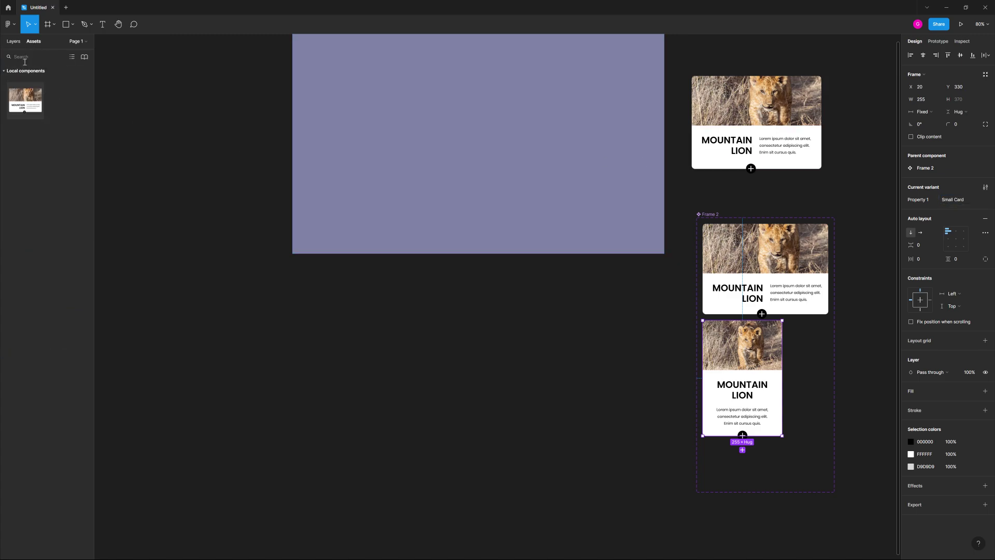
pyautogui.moveTo(24, 97); pyautogui.dragTo(414, 148)
pyautogui.scroll(-3, 478, 215)
pyautogui.scroll(3, 478, 215)
pyautogui.moveTo(404, 268); pyautogui.dragTo(502, 195)
pyautogui.hotkey('ctrl', 'd')
# Alt-drag a copy of the Desktop - 1 frame to its left, creating Desktop - 2.
pyautogui.click(483, 269)
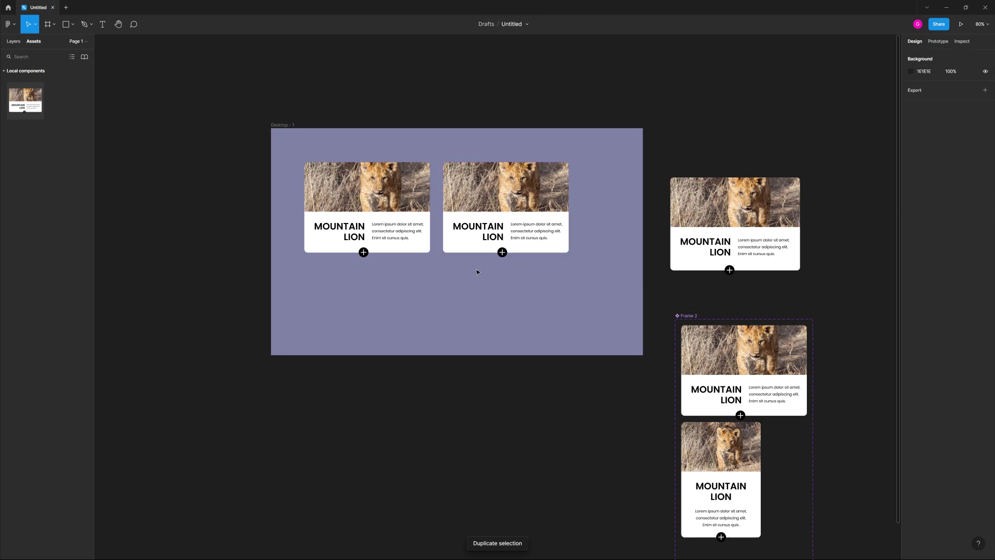
pyautogui.click(292, 149)
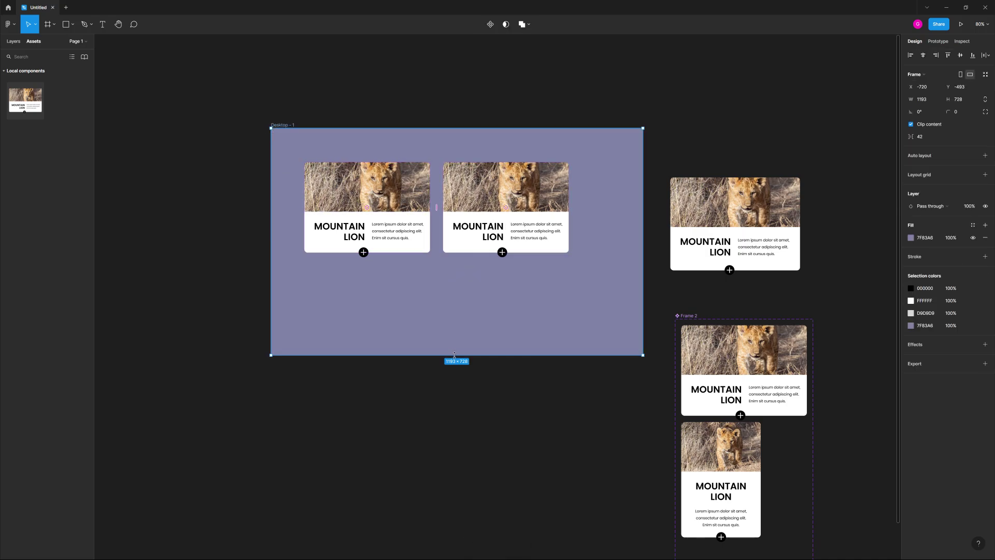
pyautogui.scroll(-3, 454, 355)
pyautogui.hscroll(-4, 561, 348)
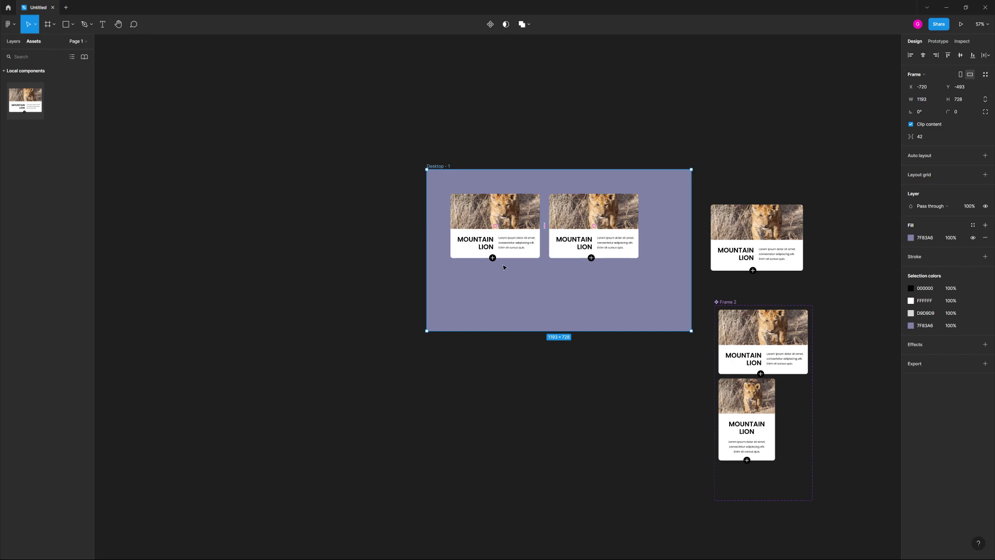
pyautogui.click(395, 181)
pyautogui.hscroll(-3, 439, 190)
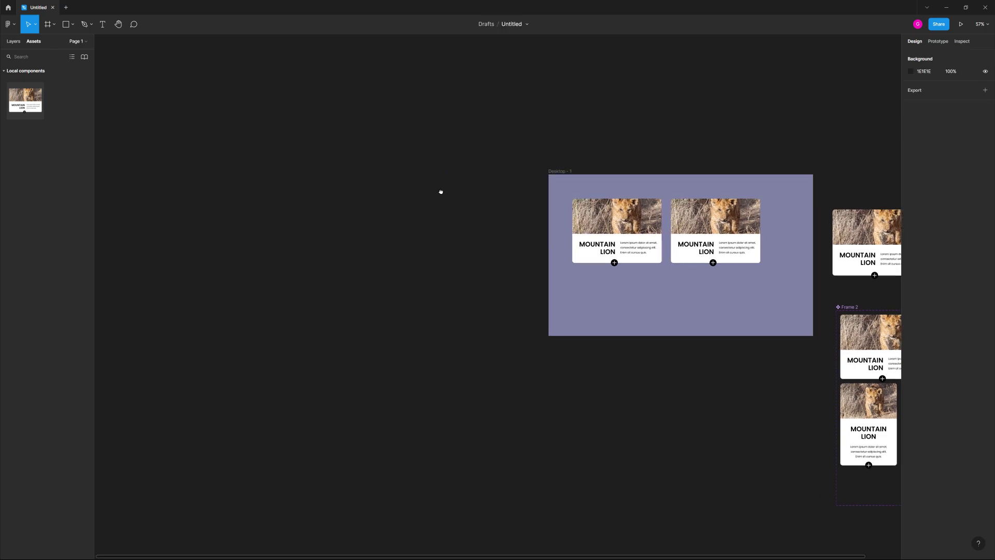
pyautogui.click(561, 178)
pyautogui.moveTo(560, 179); pyautogui.dragTo(283, 178)
pyautogui.click(407, 131)
# Narrow Desktop - 2 and set its lion card's Property 1 to Small Card.
pyautogui.click(435, 233)
pyautogui.click(525, 206)
pyautogui.click(283, 171)
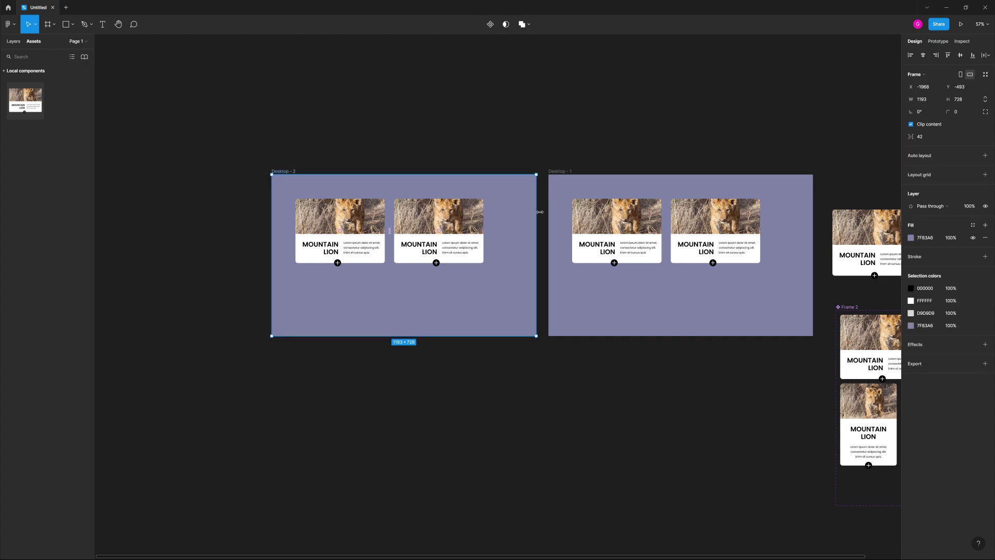
pyautogui.moveTo(536, 215); pyautogui.dragTo(382, 216)
pyautogui.click(346, 243)
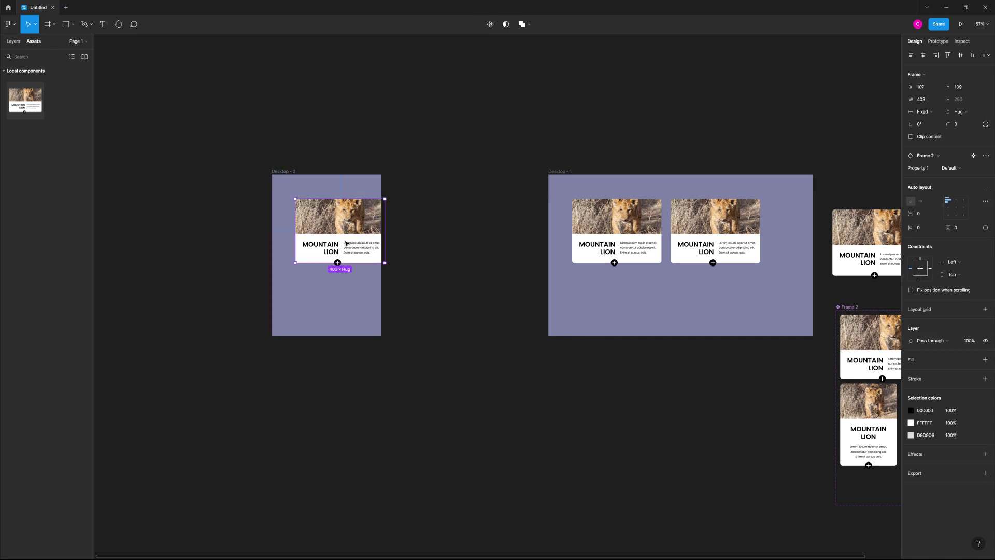
pyautogui.click(950, 168)
pyautogui.click(960, 177)
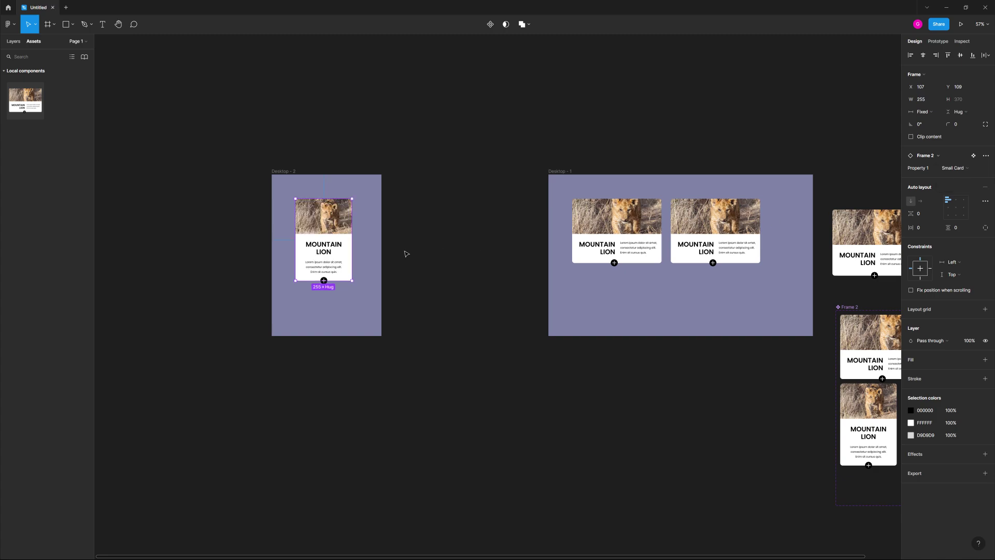
# Widen the Desktop - 2 frame to about 750 px.
pyautogui.scroll(4, 244, 265)
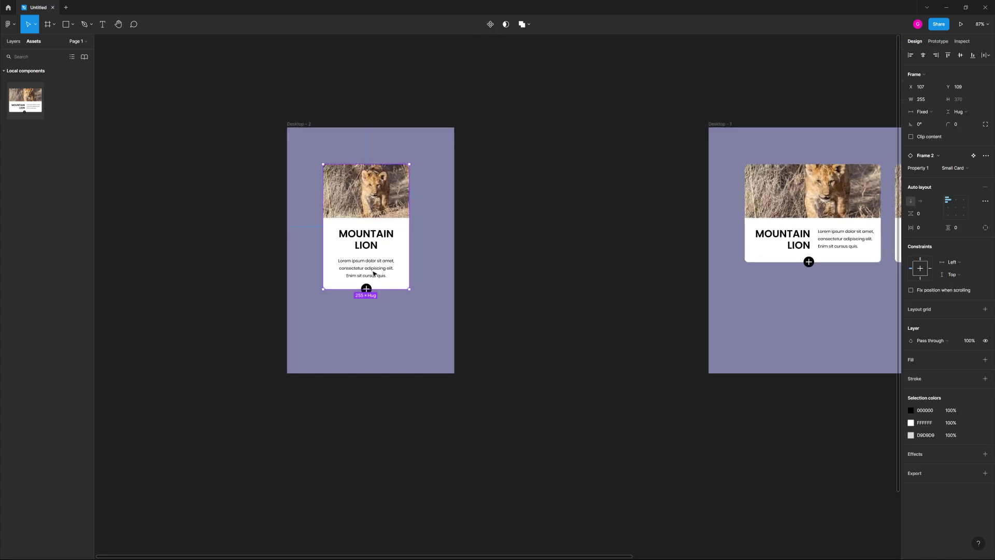
pyautogui.click(433, 204)
pyautogui.click(298, 124)
pyautogui.moveTo(455, 160); pyautogui.dragTo(622, 160)
pyautogui.press('Escape')
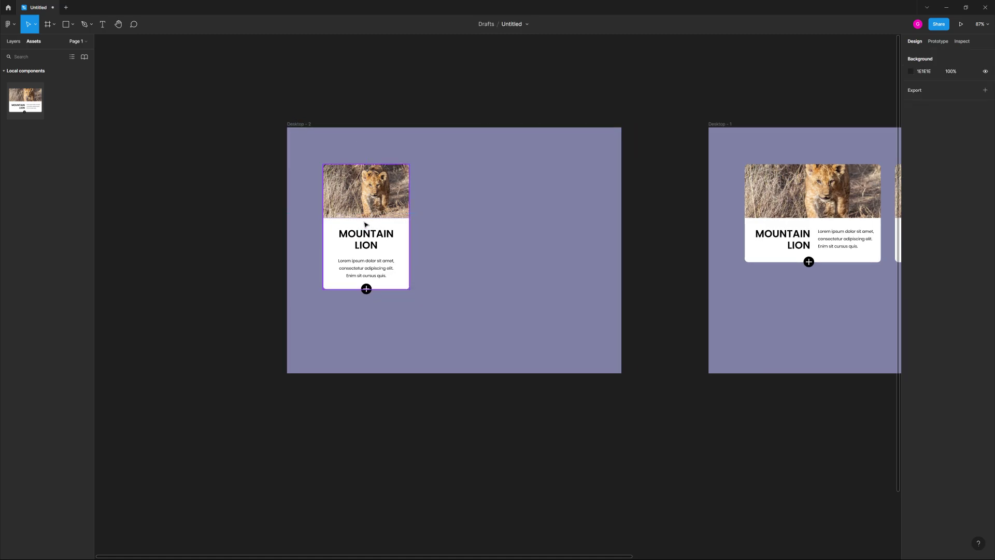
# Duplicate the Small Card lion card into three cards in a row.
pyautogui.click(355, 200)
pyautogui.moveTo(355, 201); pyautogui.dragTo(454, 192)
pyautogui.hotkey('ctrl', 'd')
pyautogui.hotkey('ctrl', 'd')
pyautogui.click(592, 331)
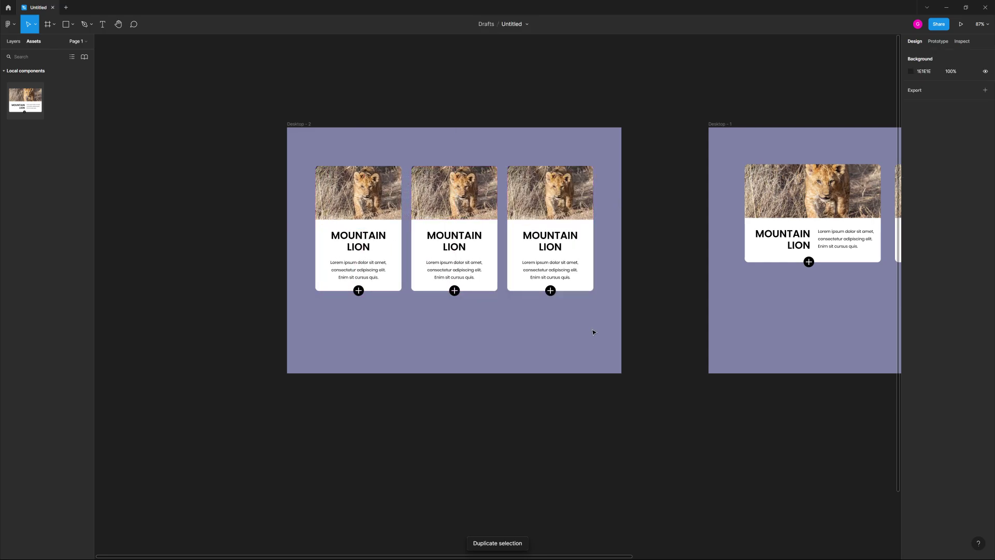
pyautogui.click(466, 284)
pyautogui.click(572, 259)
# Select and compare the first and second cards in Desktop - 1.
pyautogui.scroll(-5, 456, 274)
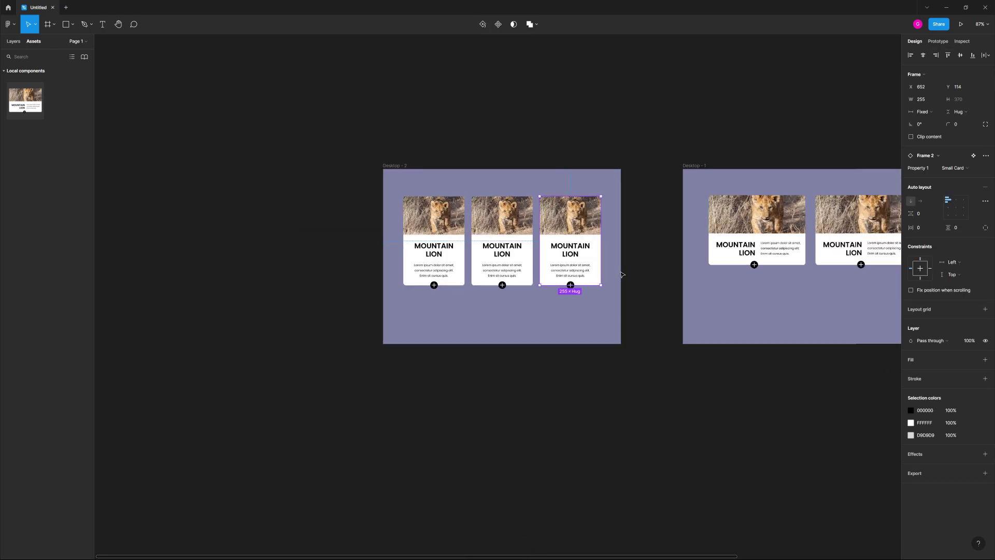
pyautogui.hscroll(3, 456, 274)
pyautogui.scroll(5, 456, 274)
pyautogui.click(432, 222)
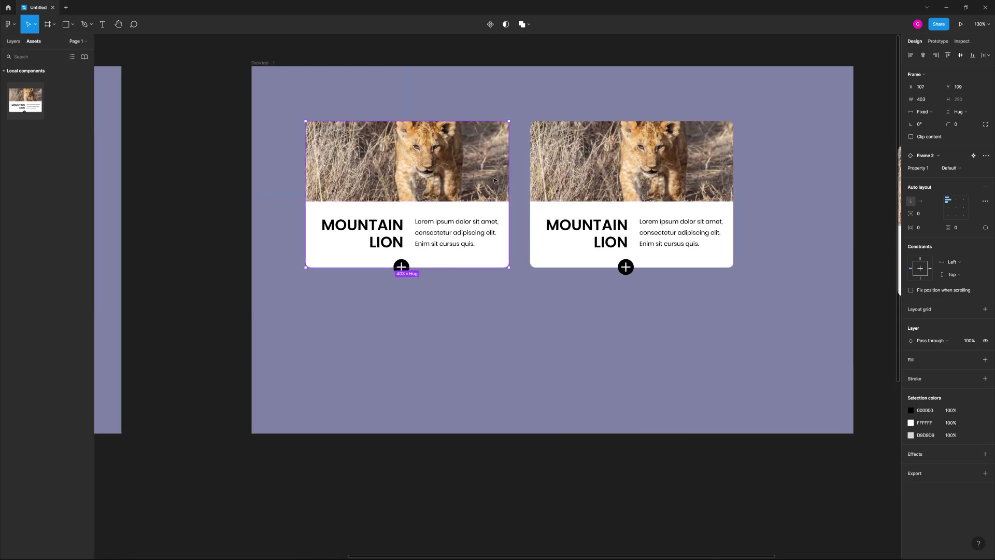
pyautogui.click(683, 243)
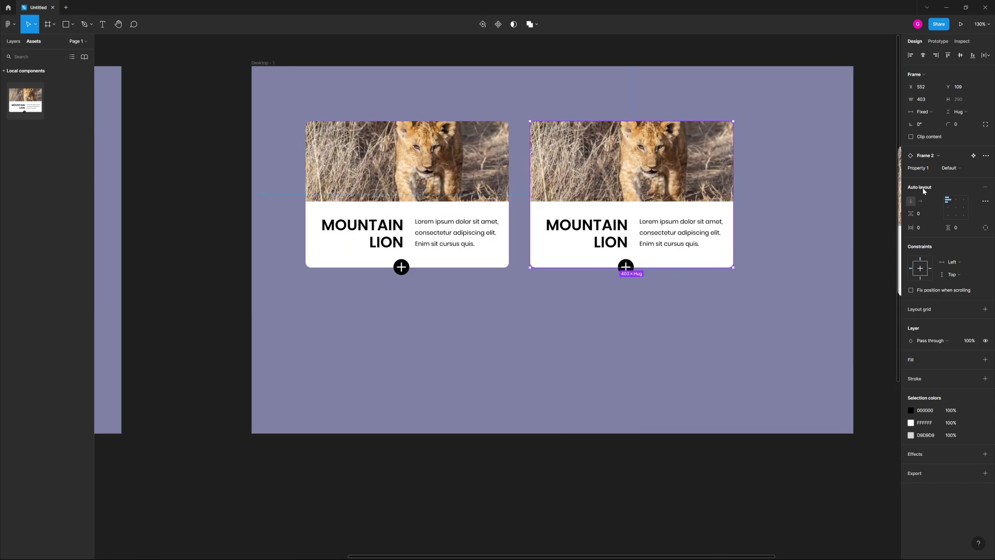
pyautogui.click(466, 275)
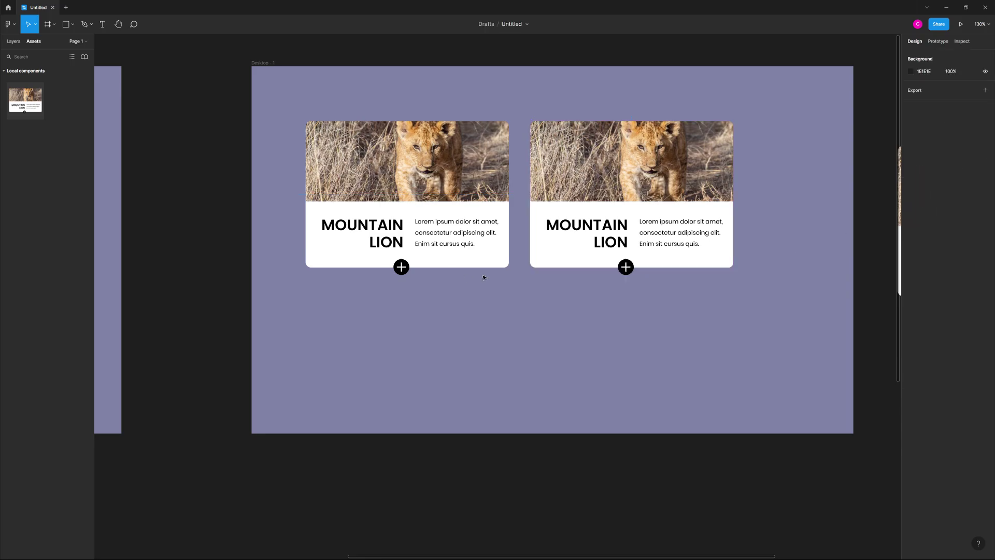